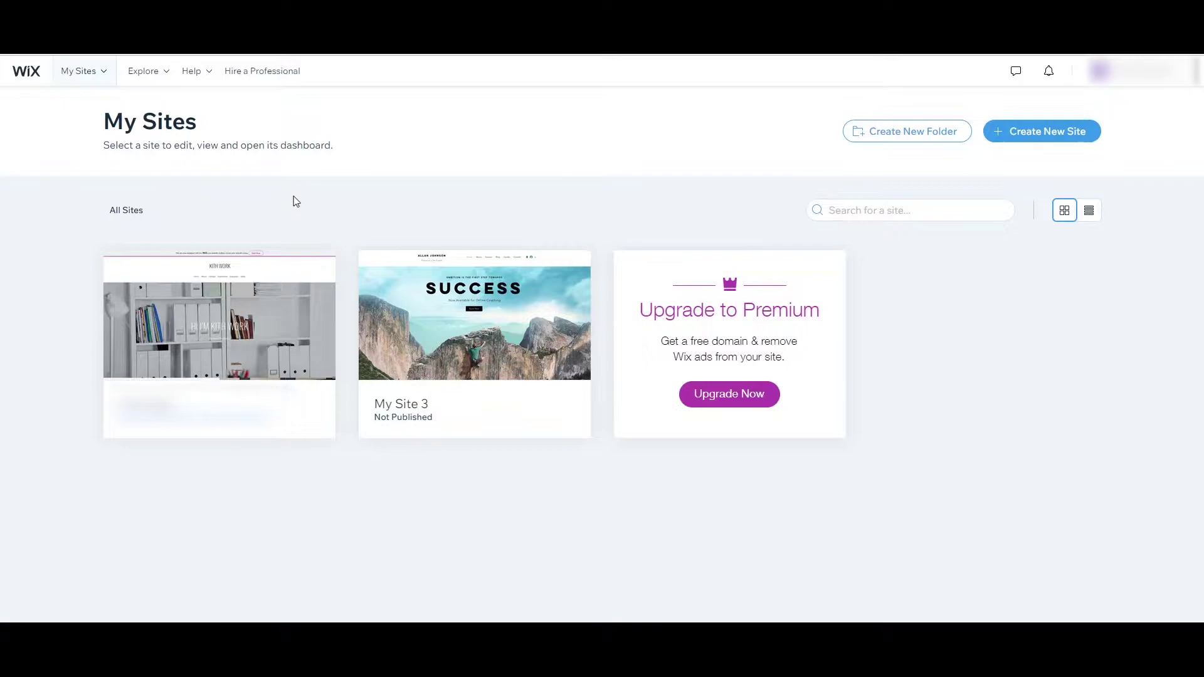
Step: Create a new site with Portfolio as the website type and continue to naming it
{"action": "mouse_move", "coordinate": [189, 277]}
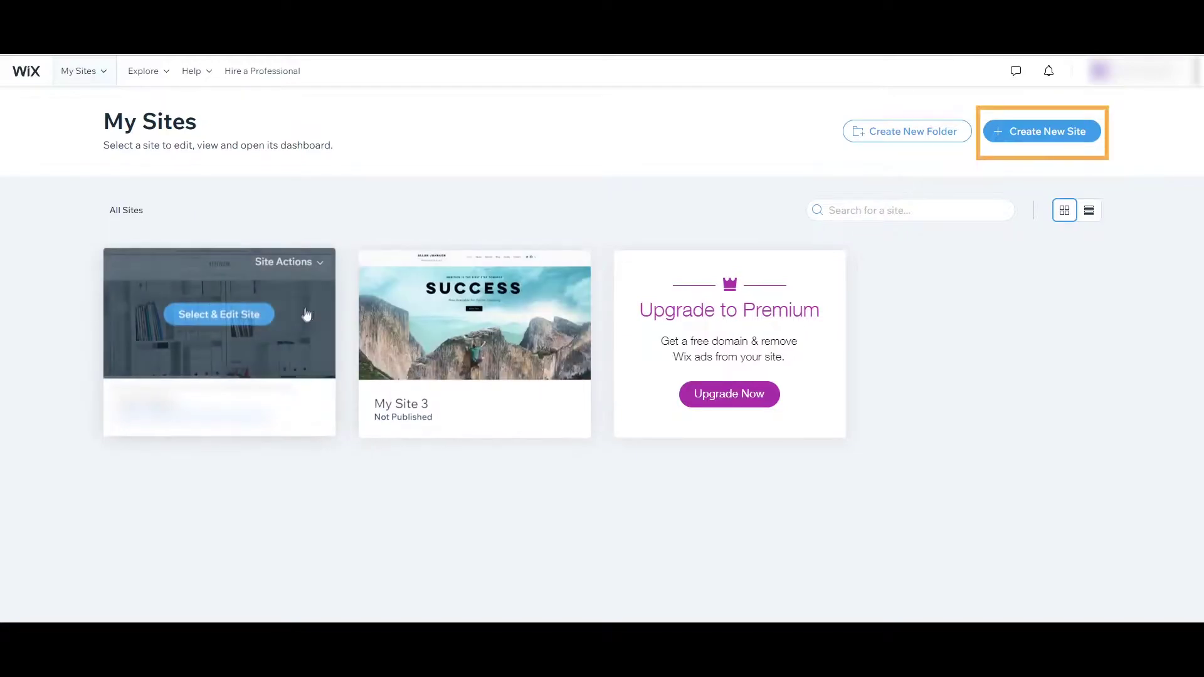
{"action": "left_click", "coordinate": [1018, 129]}
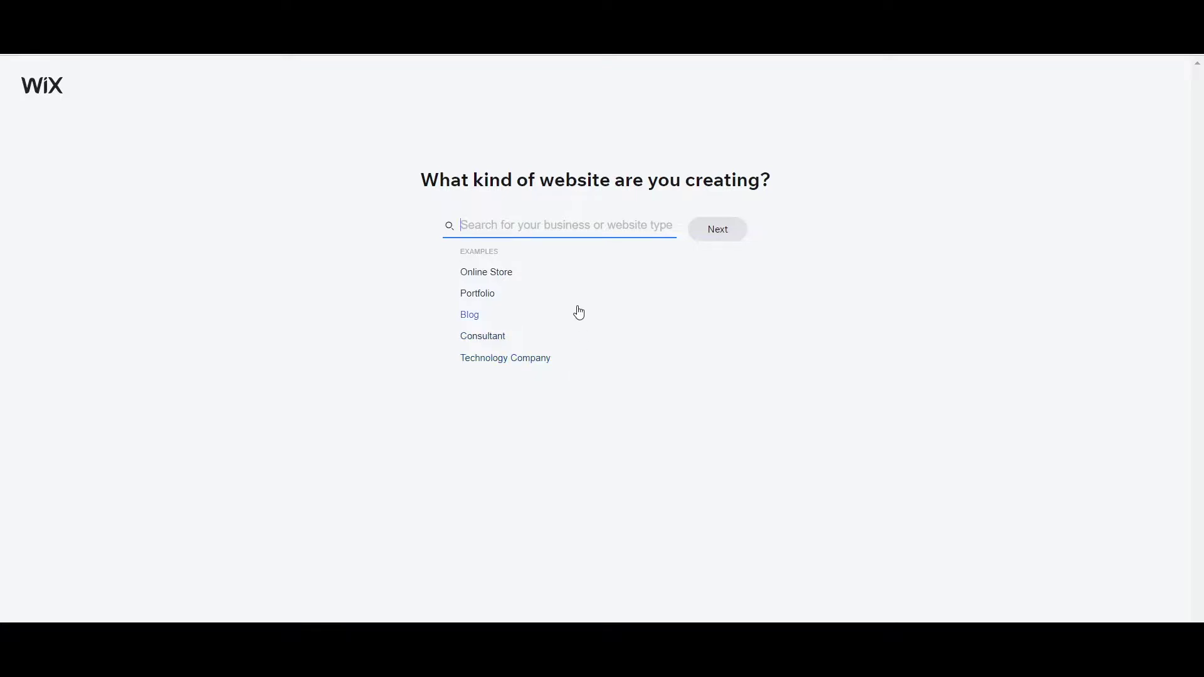
{"action": "left_click", "coordinate": [480, 293]}
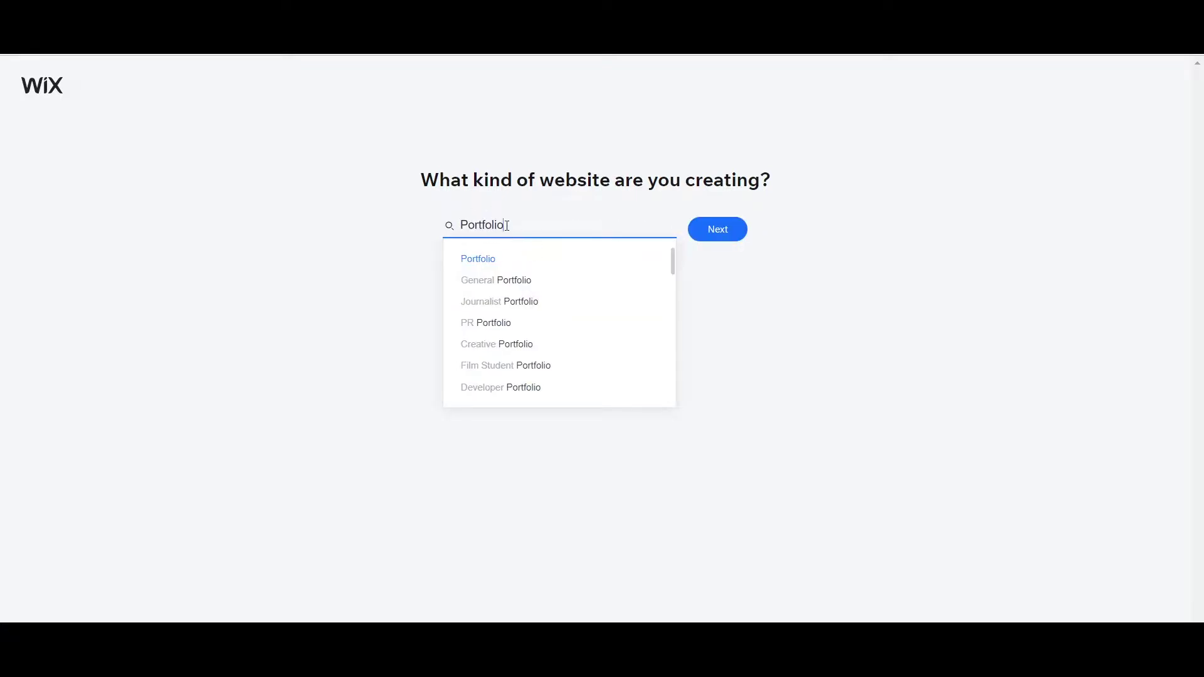
{"action": "left_click", "coordinate": [504, 264]}
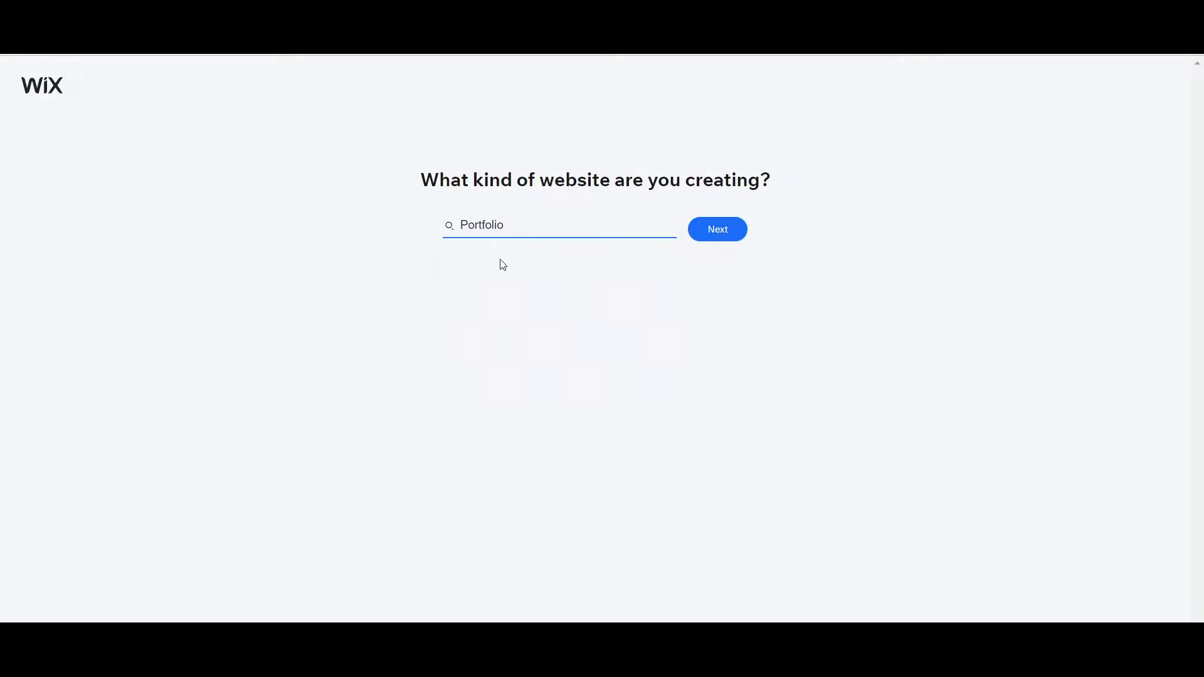
{"action": "left_click", "coordinate": [726, 237]}
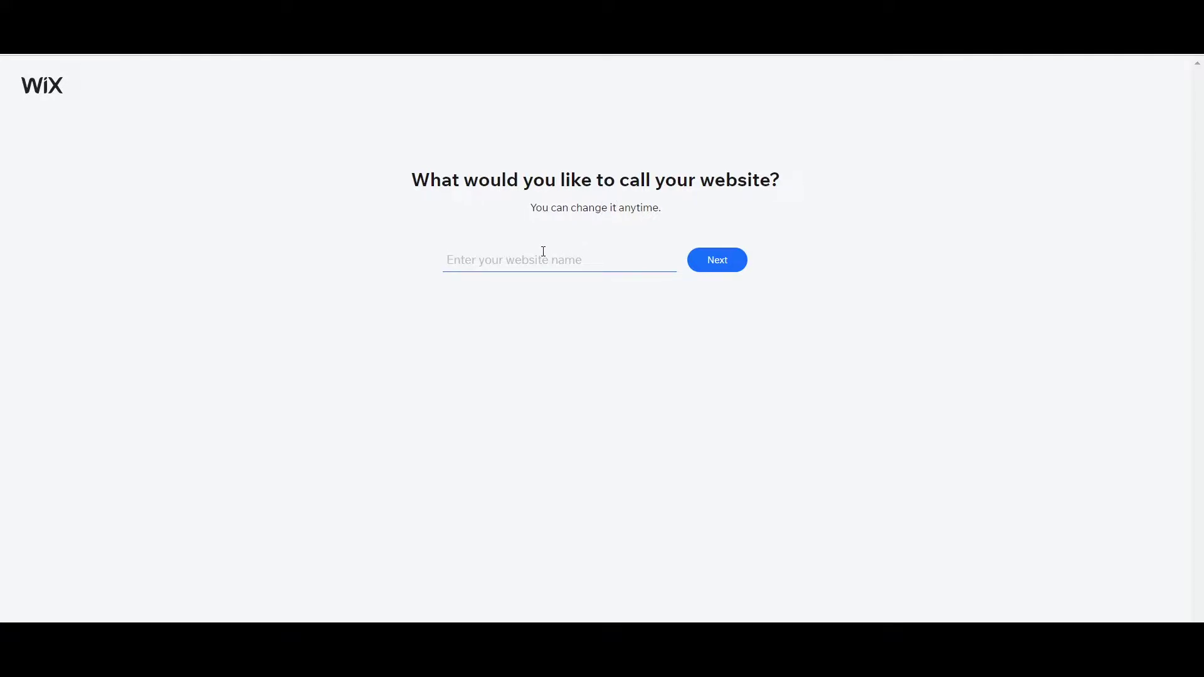
Step: Name the website 'Sample Portfolio' and continue
{"action": "type", "text": "Port"}
{"action": "key", "text": "Home"}
{"action": "type", "text": "Sample Portfolio"}
{"action": "left_click", "coordinate": [727, 268]}
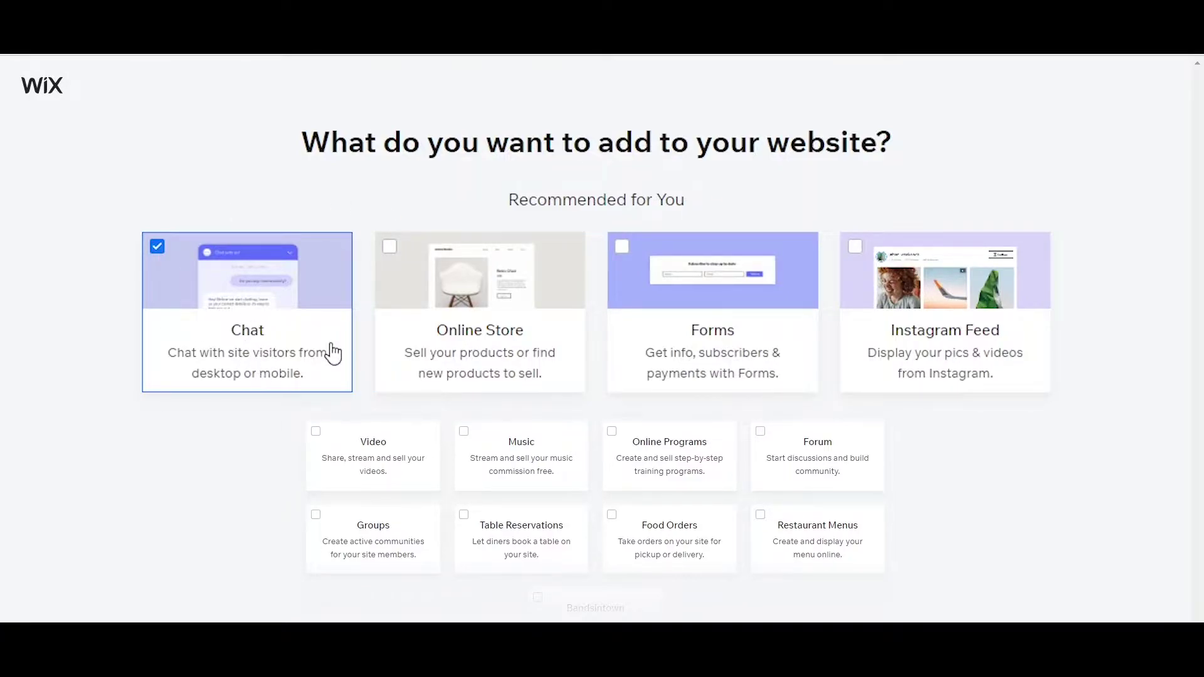
Step: Add Forms and Instagram Feed to the site, then choose to begin with a template
{"action": "left_click", "coordinate": [621, 251]}
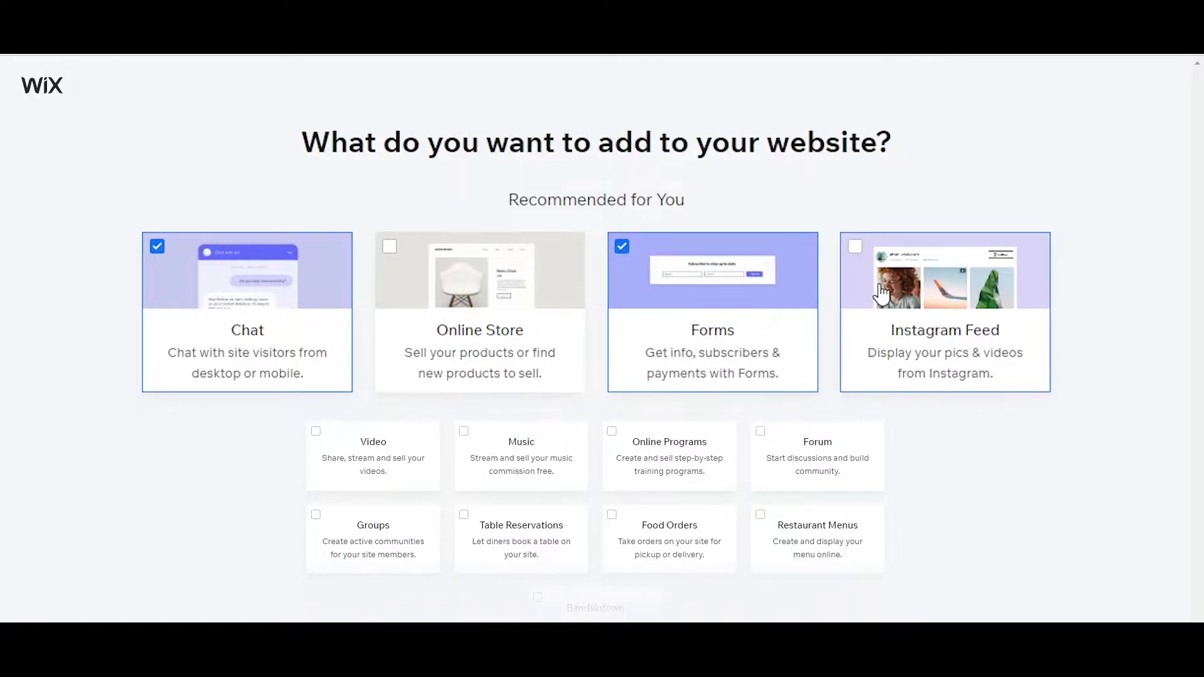
{"action": "left_click", "coordinate": [857, 246]}
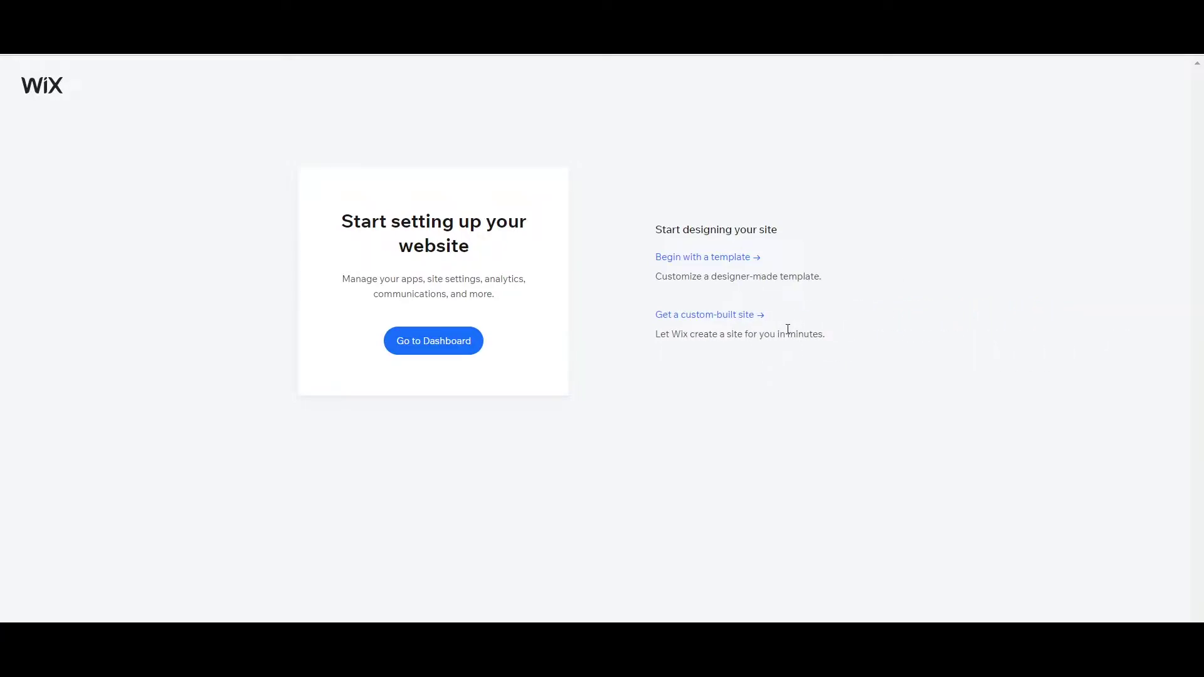
{"action": "left_click", "coordinate": [719, 264]}
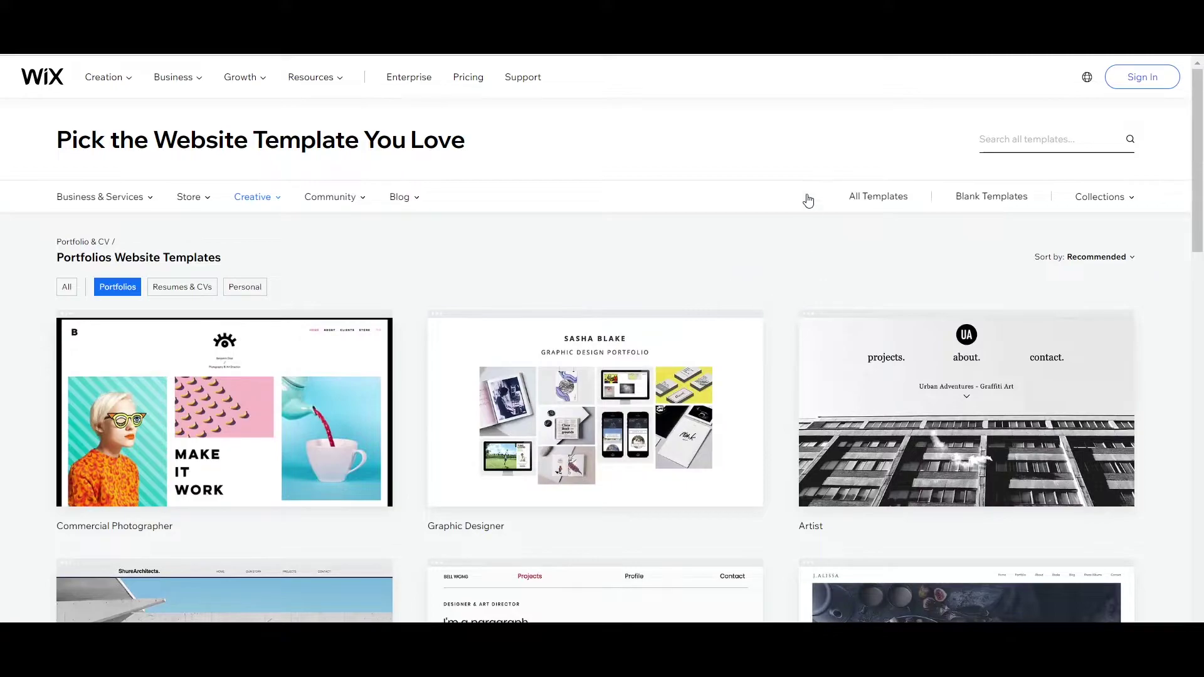
Step: Browse the portfolio templates and move to page 2
{"action": "mouse_move", "coordinate": [492, 399]}
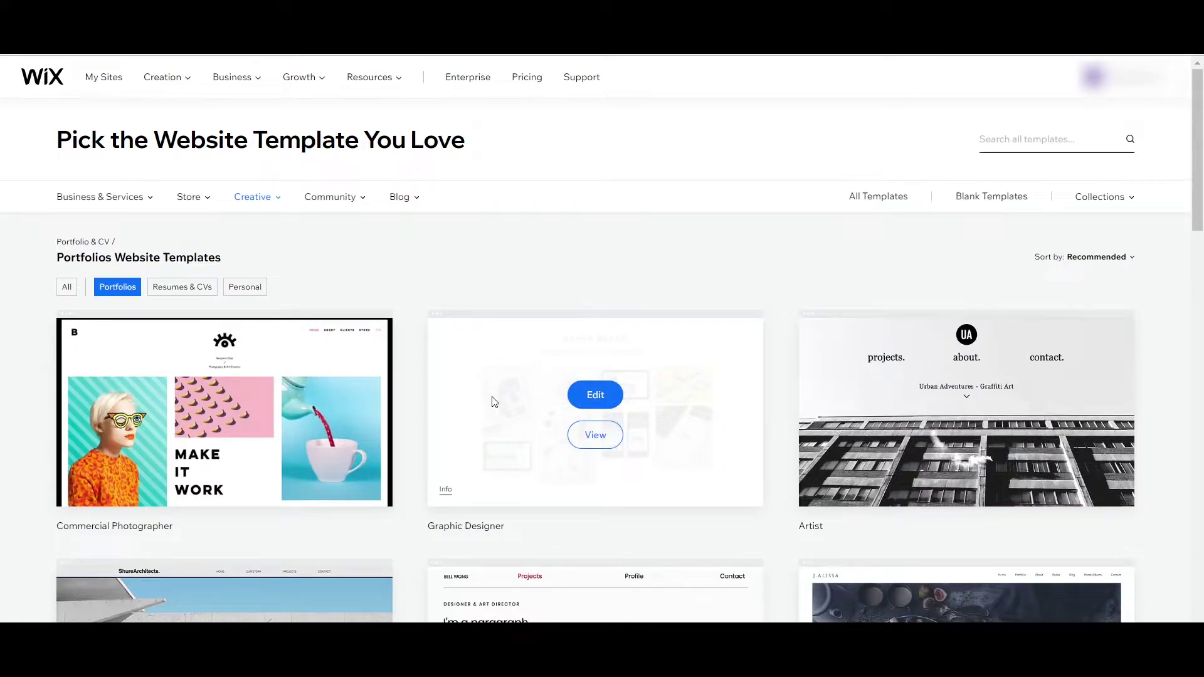
{"action": "scroll", "coordinate": [493, 399], "scroll_direction": "down", "scroll_amount": 3}
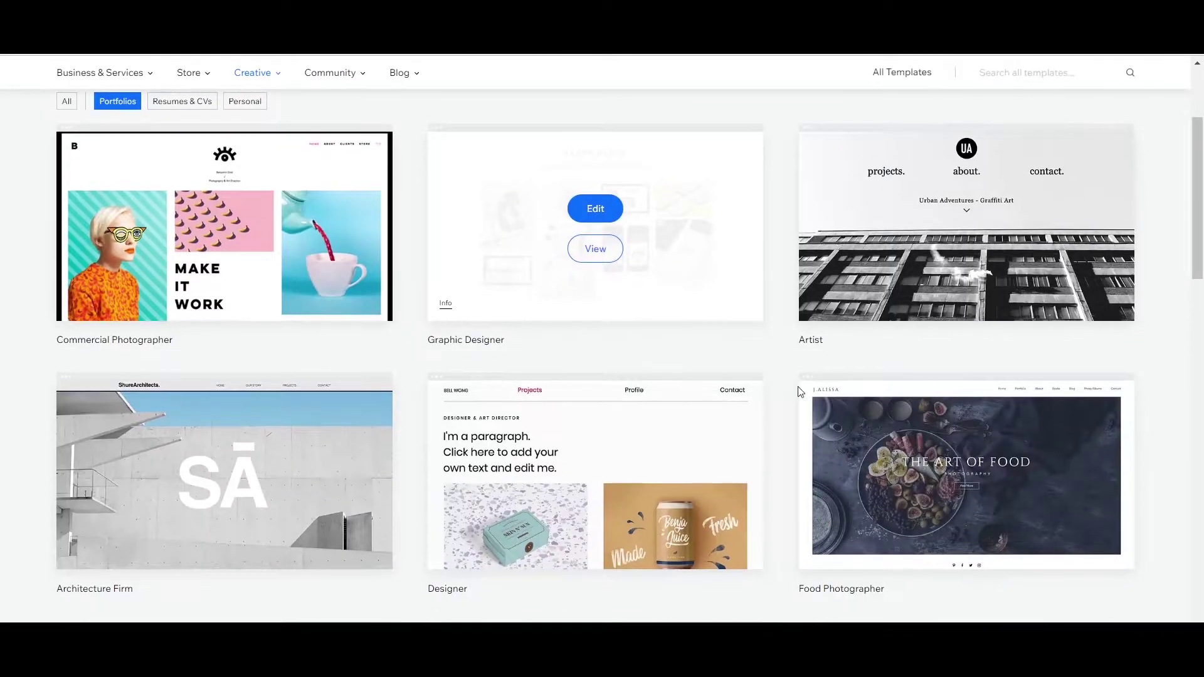
{"action": "scroll", "coordinate": [794, 323], "scroll_direction": "down", "scroll_amount": 7}
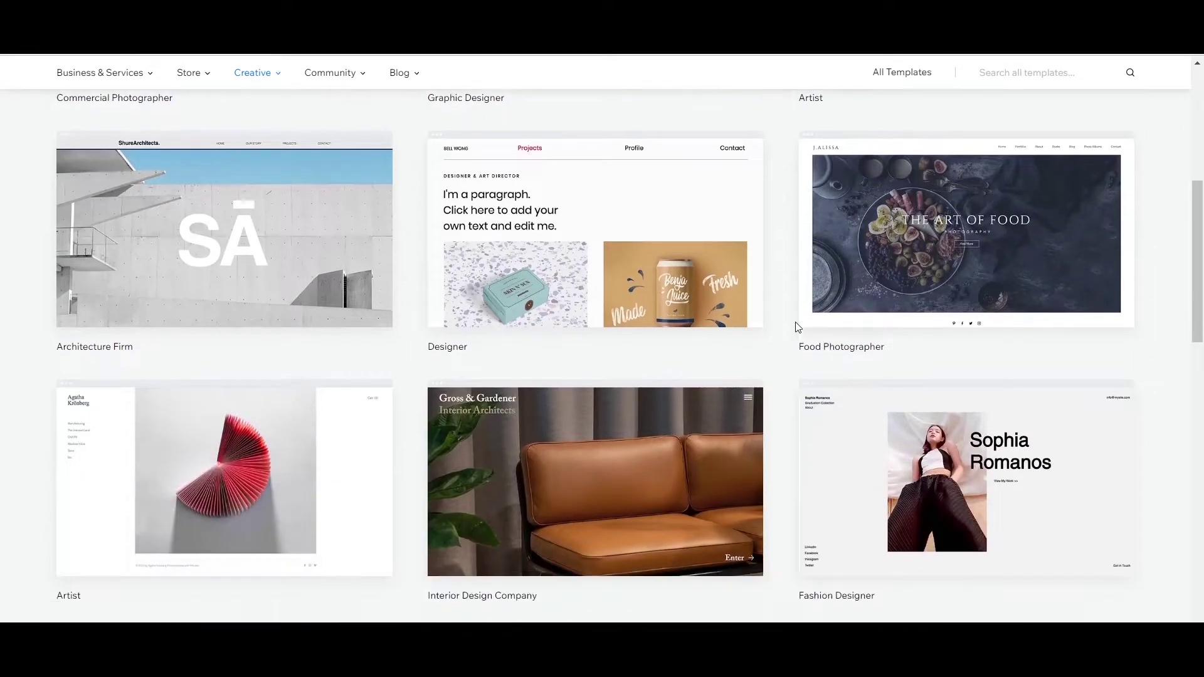
{"action": "scroll", "coordinate": [796, 325], "scroll_direction": "down", "scroll_amount": 10}
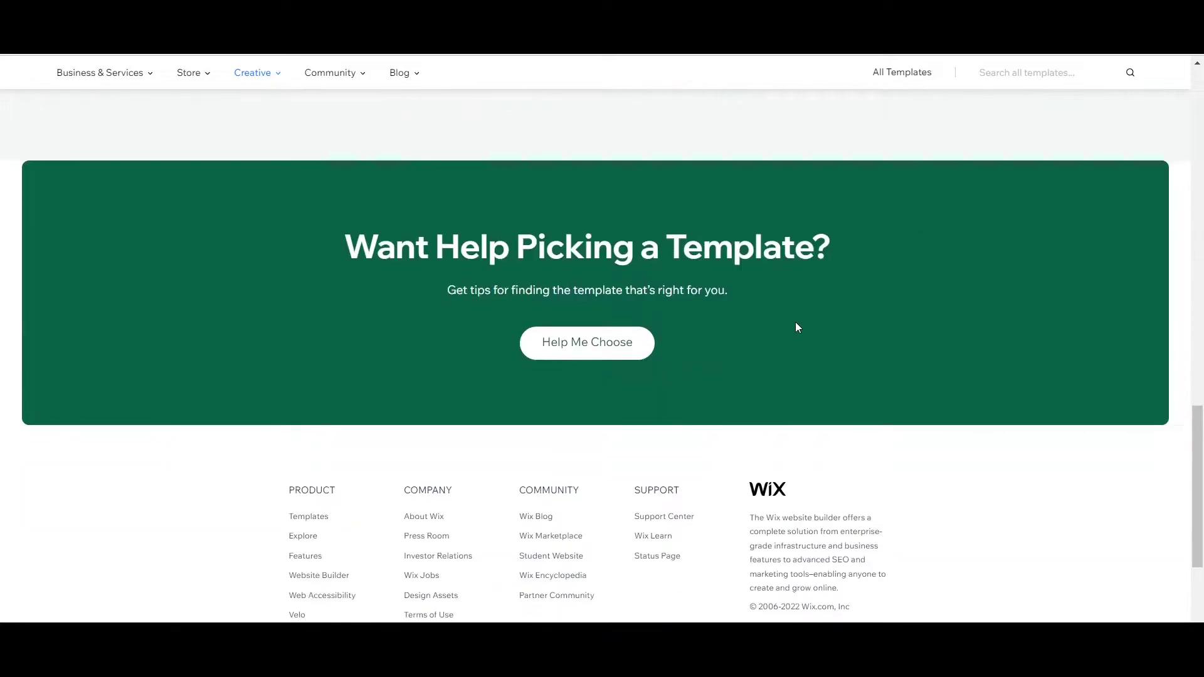
{"action": "scroll", "coordinate": [796, 321], "scroll_direction": "up", "scroll_amount": 3}
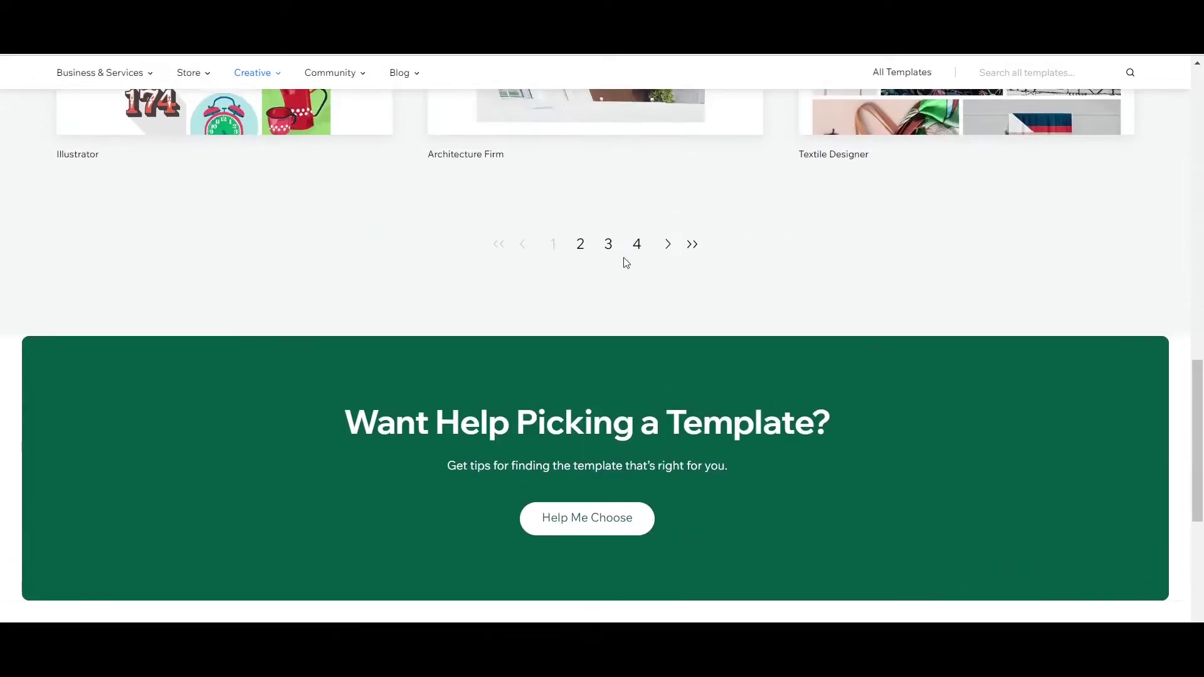
{"action": "left_click", "coordinate": [581, 246]}
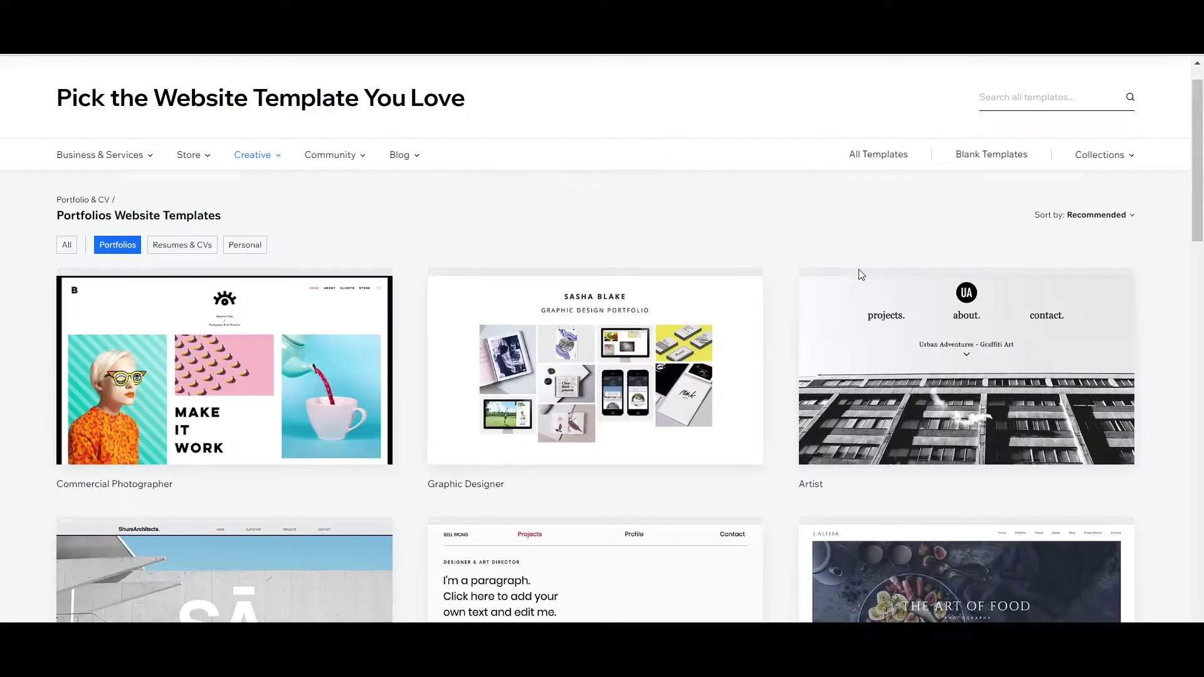
Step: Move to the next page of templates and preview the Copywriter template
{"action": "scroll", "coordinate": [904, 284], "scroll_direction": "down", "scroll_amount": 5}
{"action": "scroll", "coordinate": [904, 283], "scroll_direction": "up", "scroll_amount": 6}
{"action": "scroll", "coordinate": [743, 456], "scroll_direction": "down", "scroll_amount": 15}
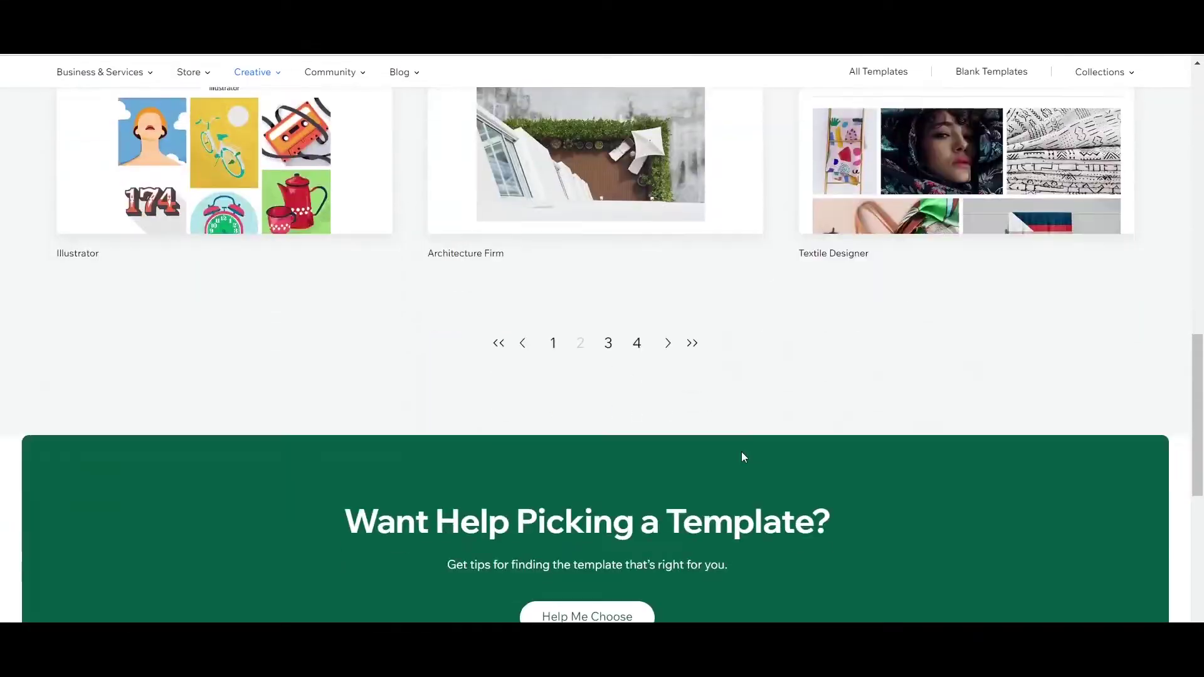
{"action": "left_click", "coordinate": [667, 337]}
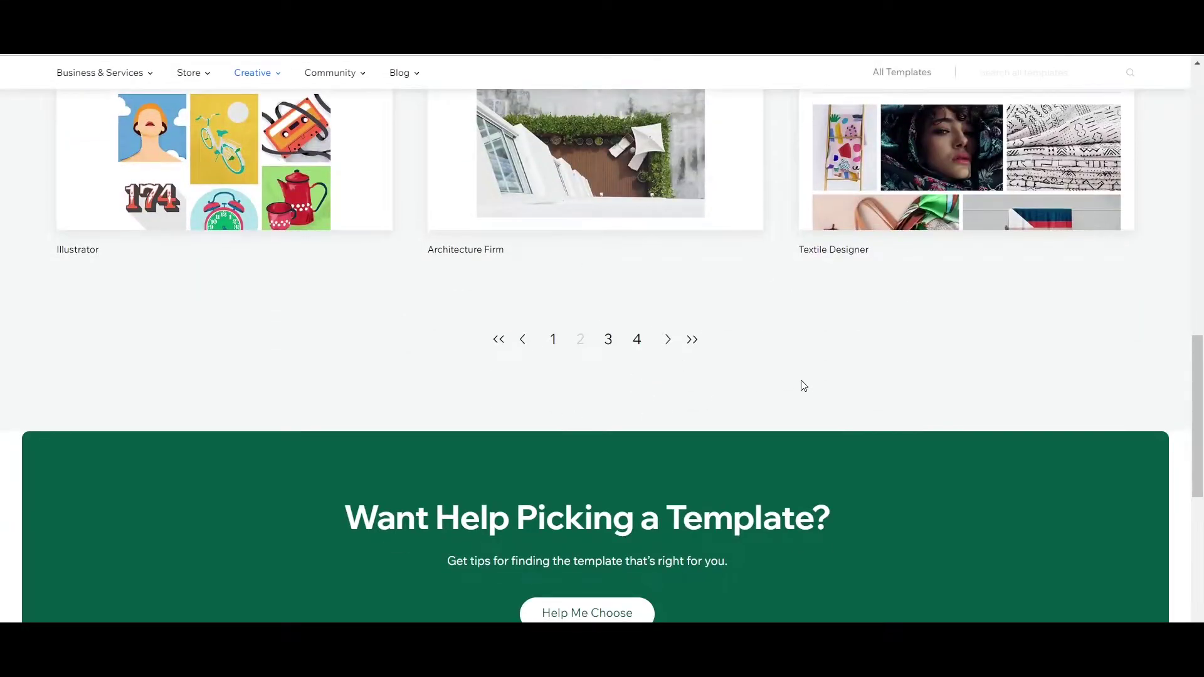
{"action": "scroll", "coordinate": [767, 370], "scroll_direction": "up", "scroll_amount": 12}
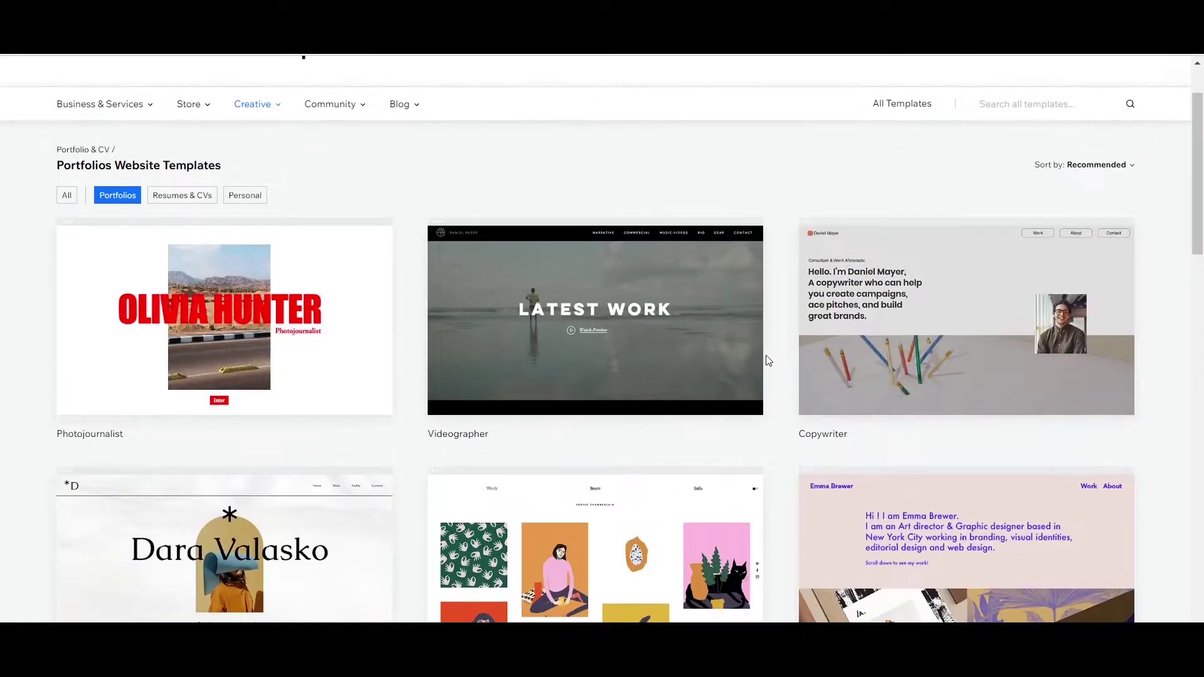
{"action": "mouse_move", "coordinate": [989, 281]}
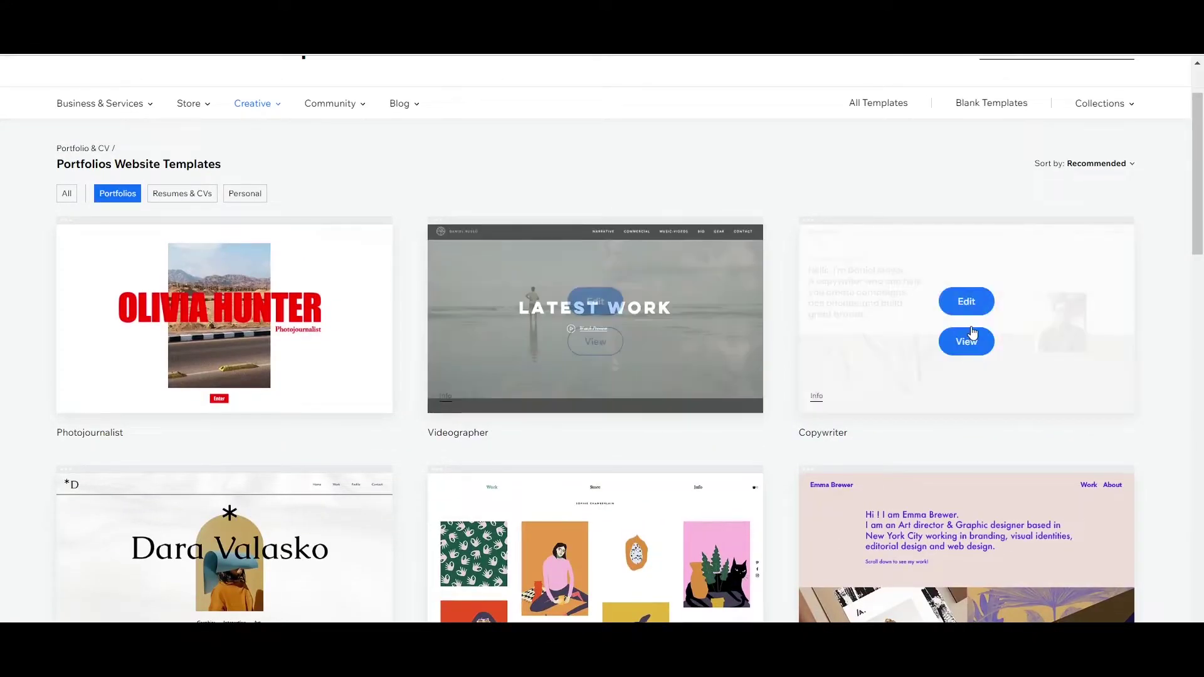
{"action": "mouse_move", "coordinate": [679, 298]}
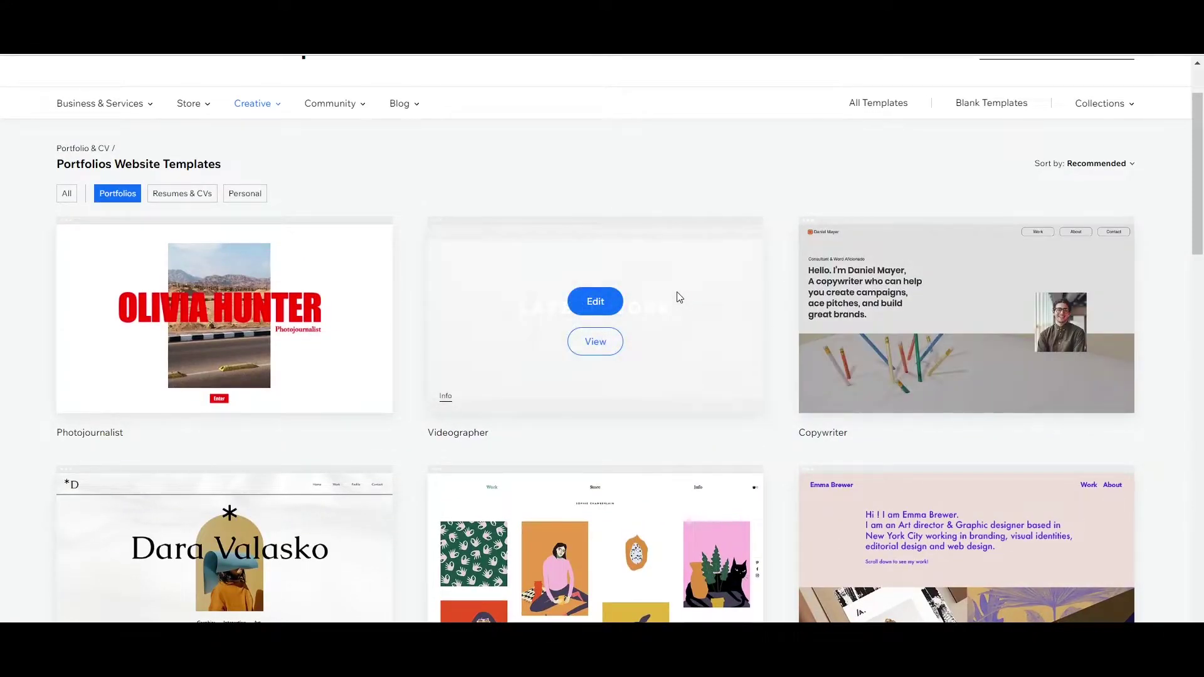
{"action": "mouse_move", "coordinate": [979, 339]}
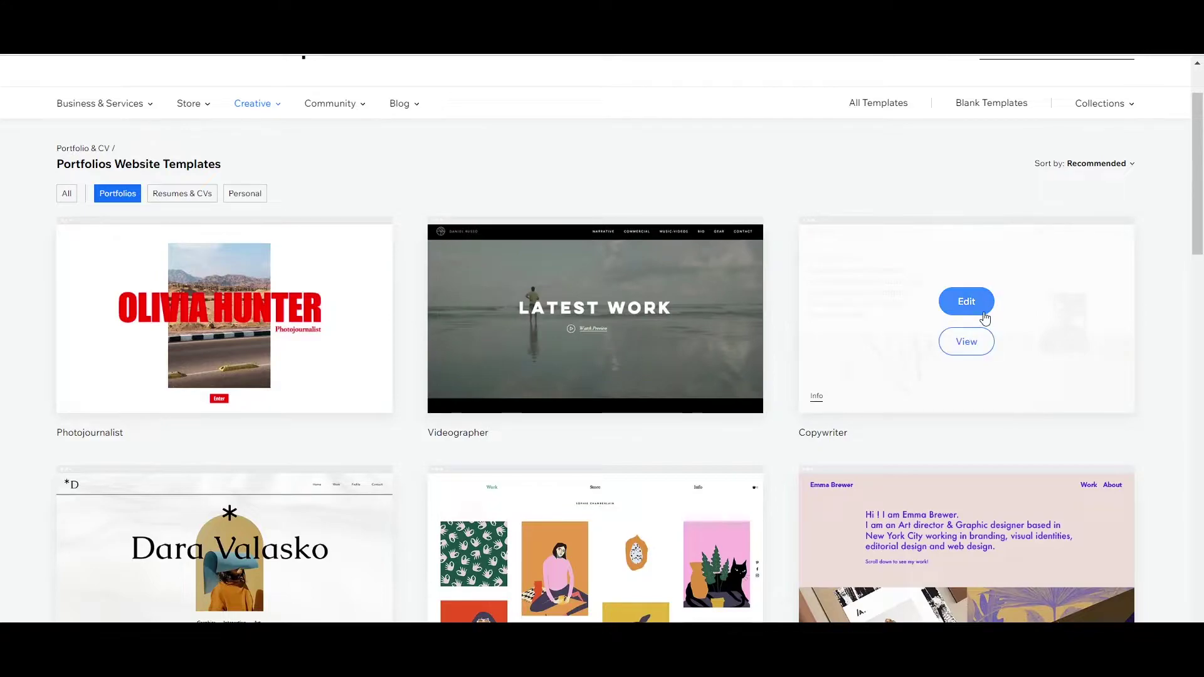
{"action": "left_click", "coordinate": [970, 347]}
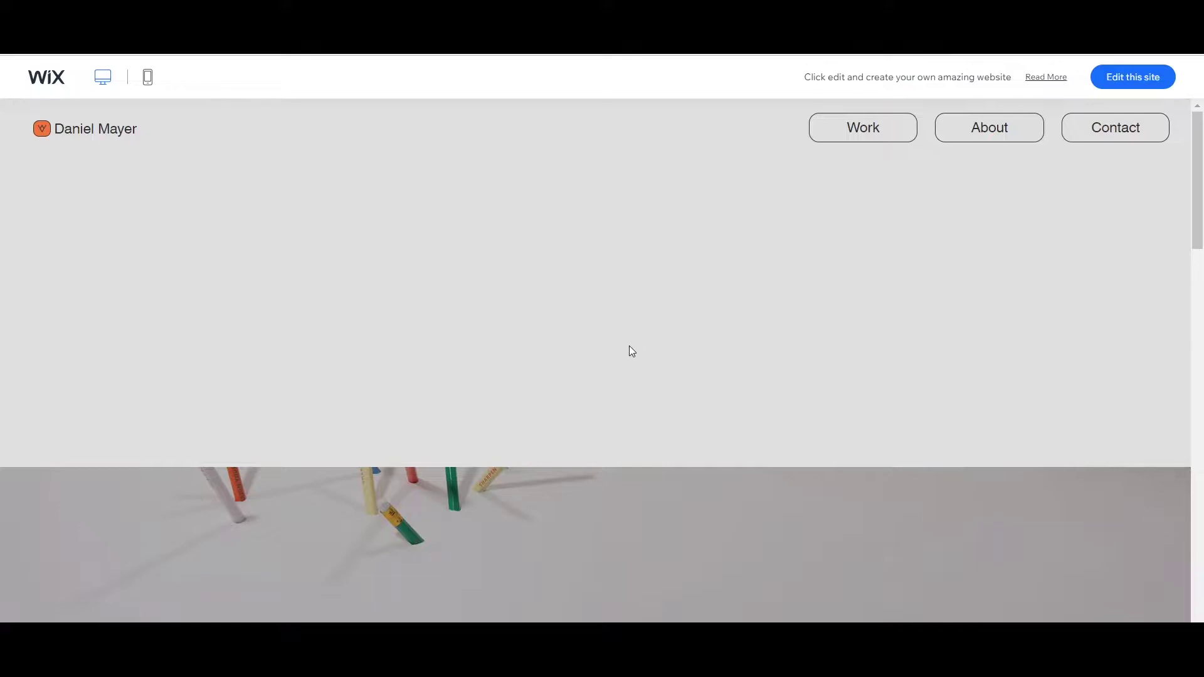
Step: Scroll the Copywriter preview down to What I Do and back, then open it in the Editor
{"action": "scroll", "coordinate": [559, 341], "scroll_direction": "down", "scroll_amount": 4}
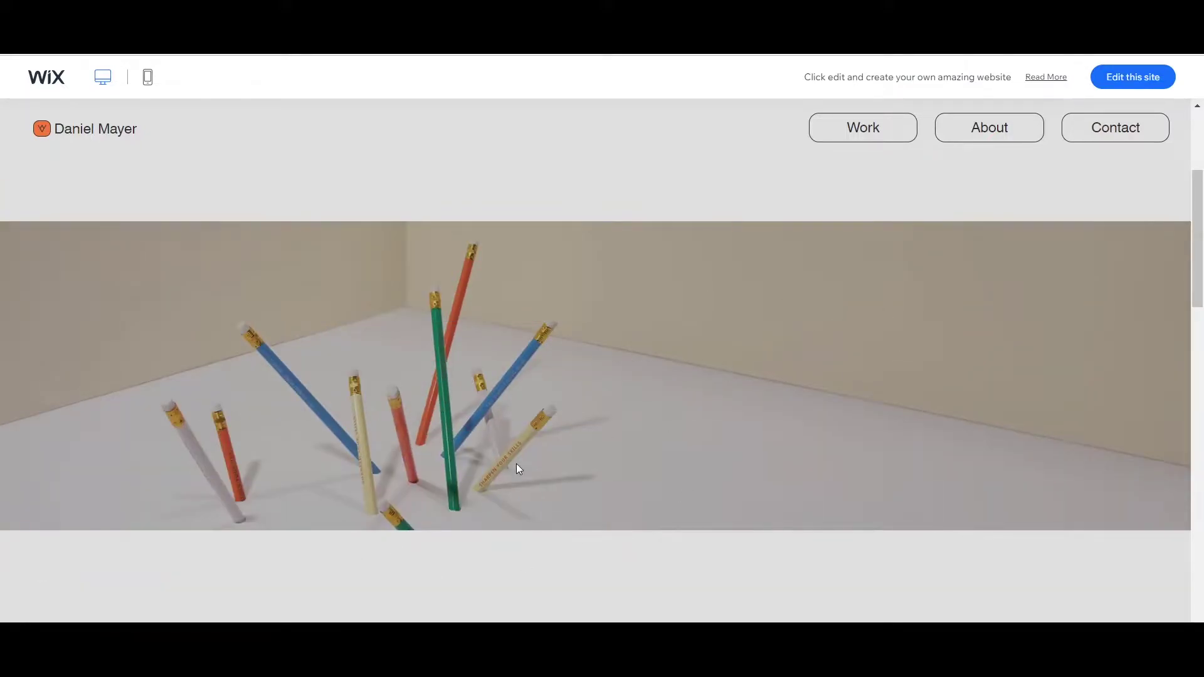
{"action": "scroll", "coordinate": [521, 464], "scroll_direction": "up", "scroll_amount": 4}
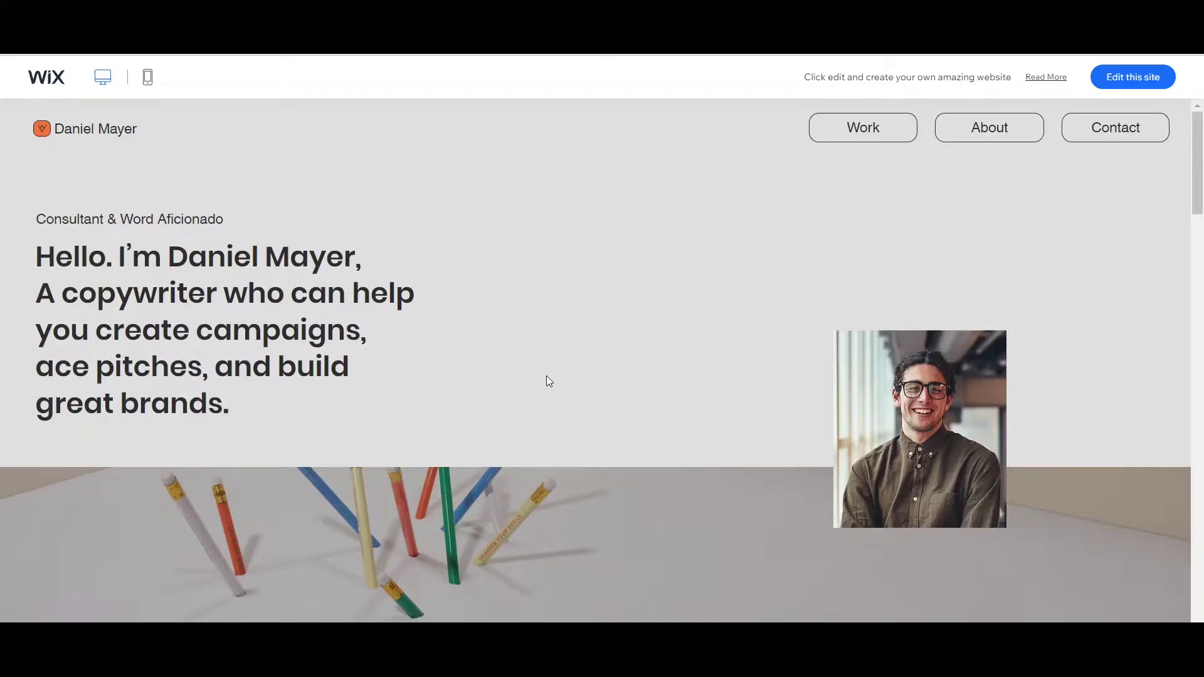
{"action": "scroll", "coordinate": [548, 381], "scroll_direction": "down", "scroll_amount": 3}
{"action": "scroll", "coordinate": [548, 377], "scroll_direction": "up", "scroll_amount": 3}
{"action": "scroll", "coordinate": [549, 377], "scroll_direction": "down", "scroll_amount": 20}
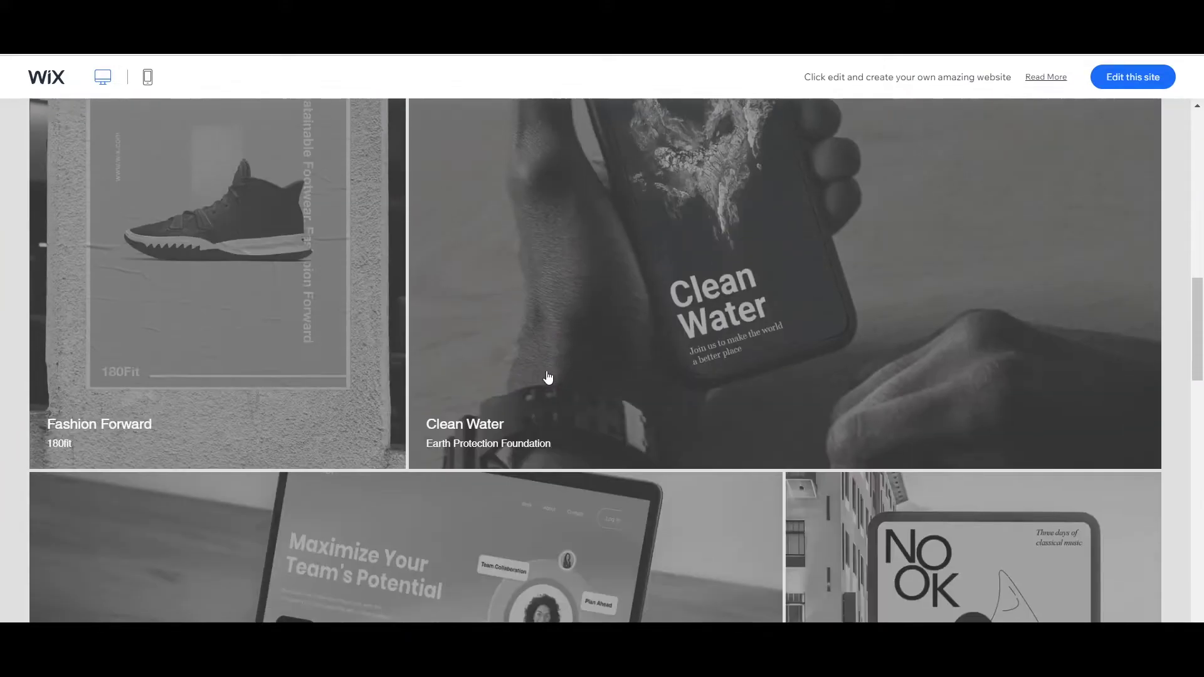
{"action": "scroll", "coordinate": [548, 376], "scroll_direction": "down", "scroll_amount": 5}
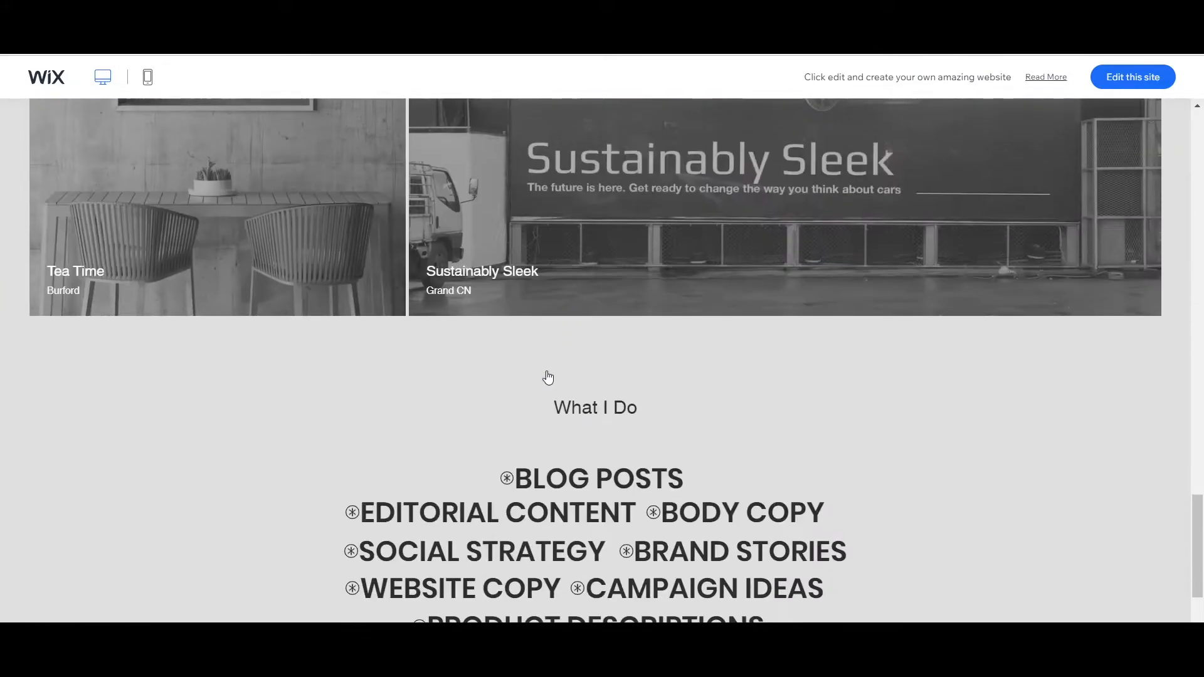
{"action": "scroll", "coordinate": [547, 371], "scroll_direction": "down", "scroll_amount": 3}
{"action": "scroll", "coordinate": [547, 371], "scroll_direction": "up", "scroll_amount": 2}
{"action": "scroll", "coordinate": [546, 370], "scroll_direction": "up", "scroll_amount": 20}
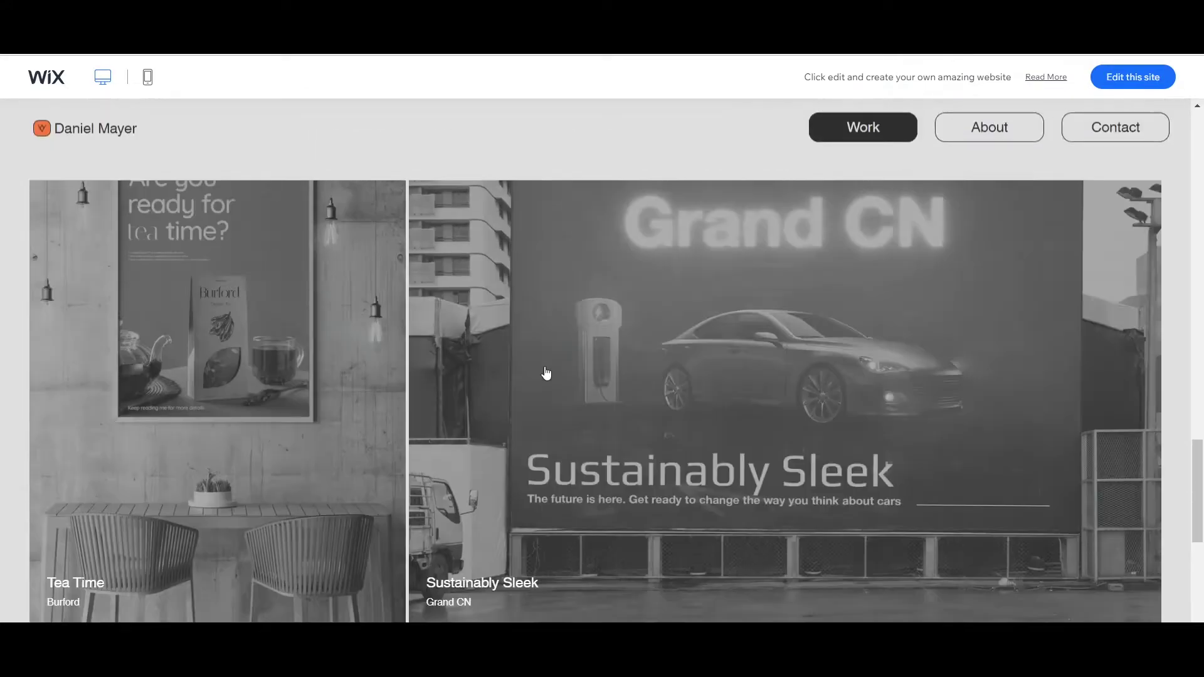
{"action": "scroll", "coordinate": [546, 372], "scroll_direction": "up", "scroll_amount": 4}
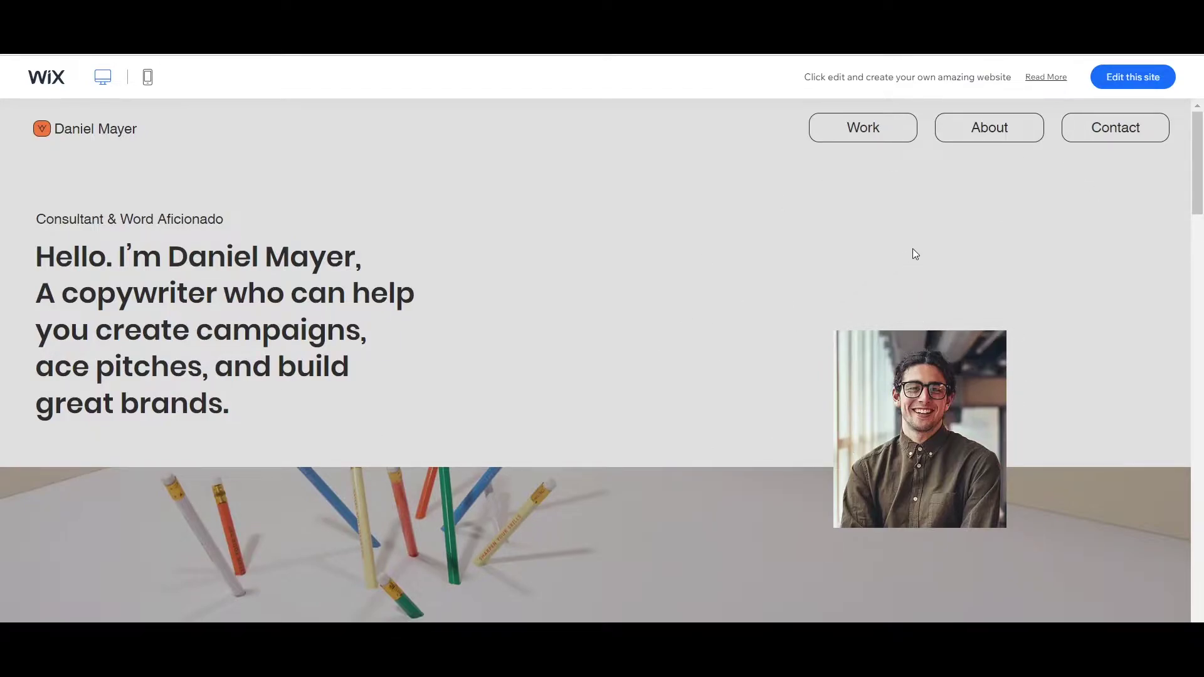
{"action": "left_click", "coordinate": [1140, 87]}
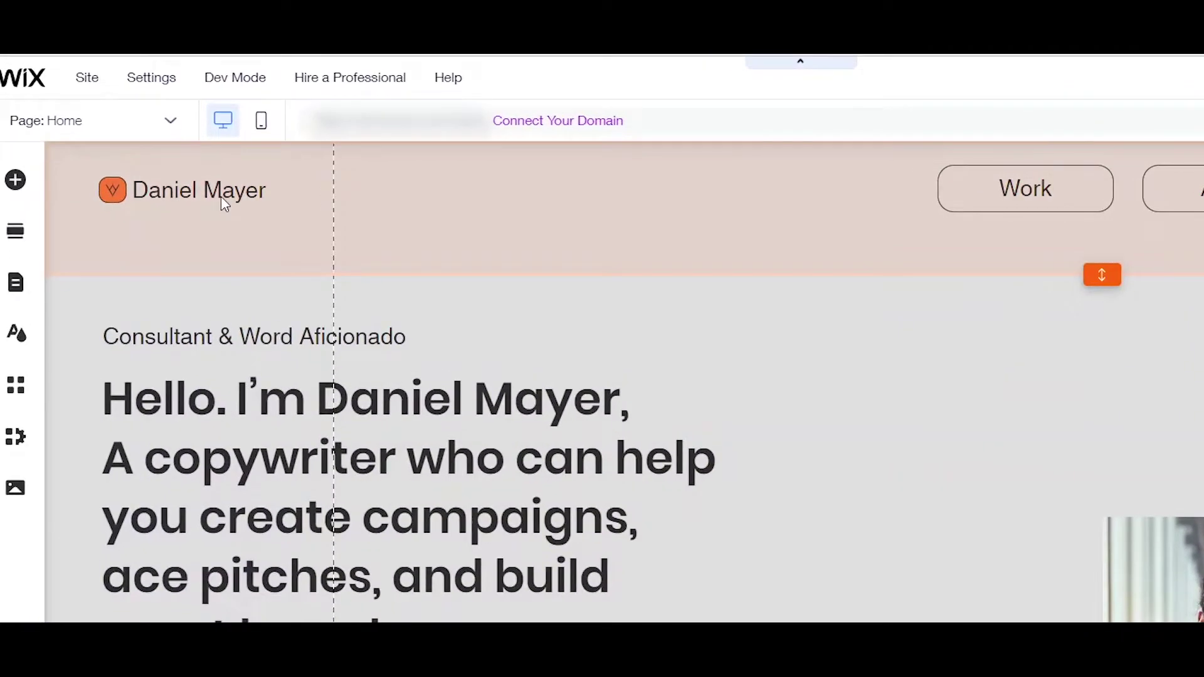
Step: Replace the header title 'Daniel Mayer' with 'Kate Brown'
{"action": "left_click", "coordinate": [220, 197]}
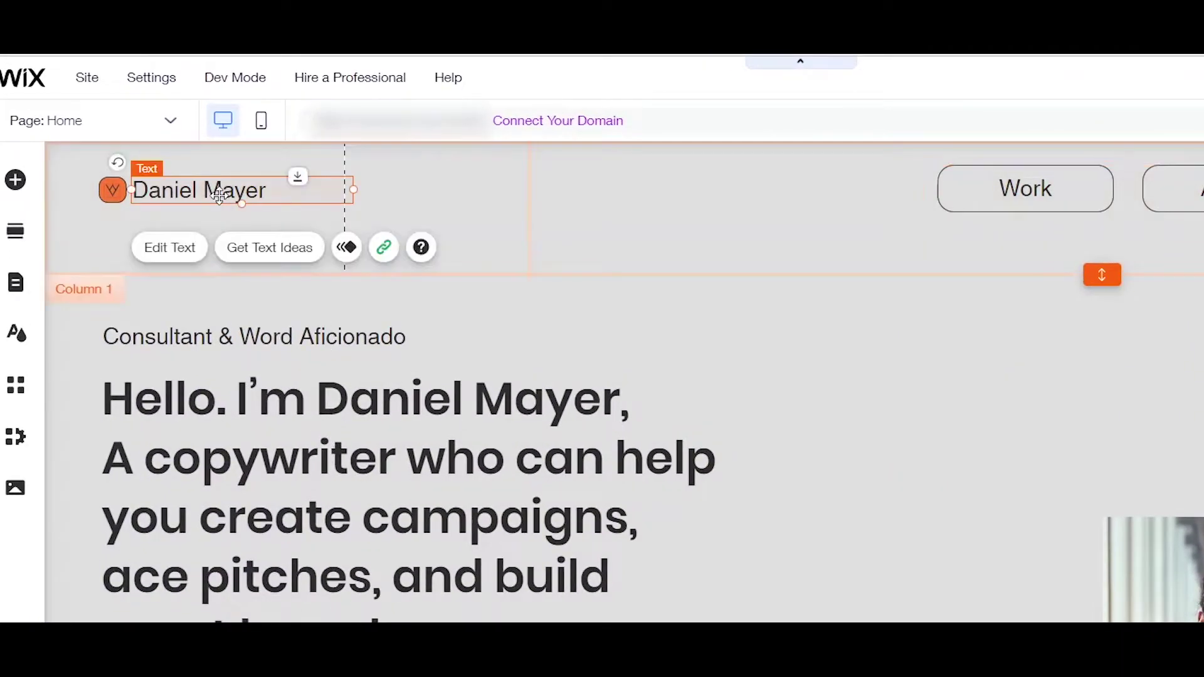
{"action": "left_click", "coordinate": [271, 191]}
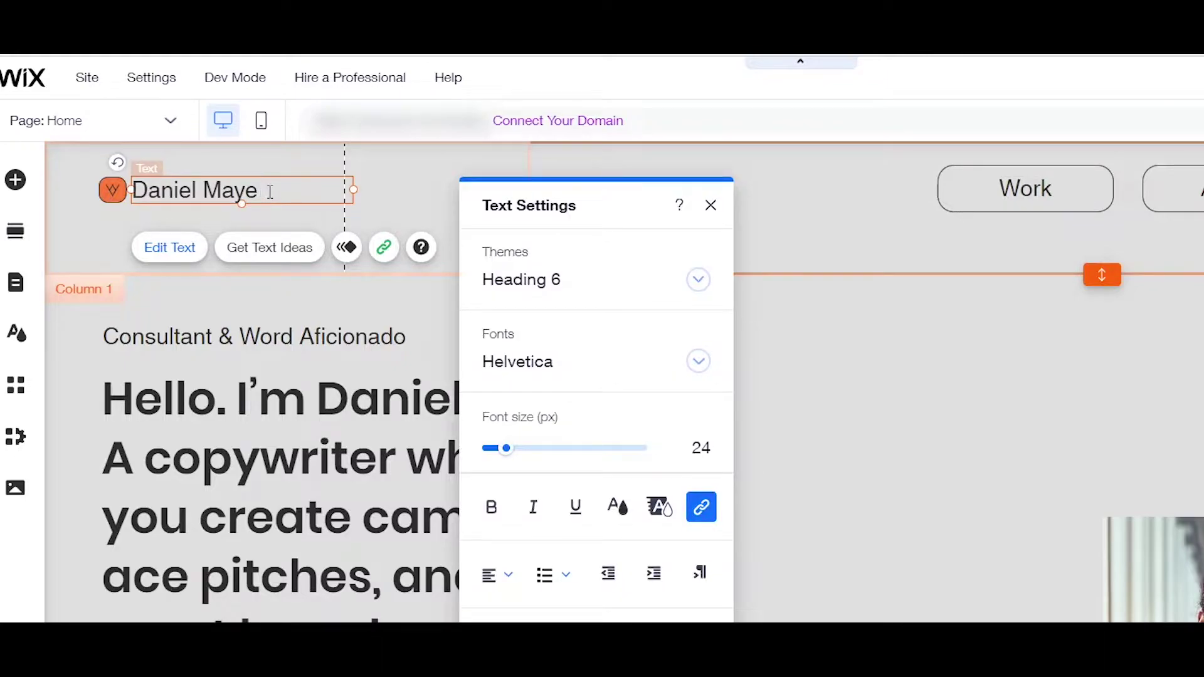
{"action": "key", "text": "BackSpace"}
{"action": "key", "text": "BackSpace"}
{"action": "key", "text": "BackSpace"}
{"action": "key", "text": "BackSpace"}
{"action": "key", "text": "BackSpace"}
{"action": "key", "text": "BackSpace"}
{"action": "key", "text": "BackSpace"}
{"action": "key", "text": "BackSpace"}
{"action": "key", "text": "BackSpace"}
{"action": "key", "text": "BackSpace"}
{"action": "type", "text": "Ka"}
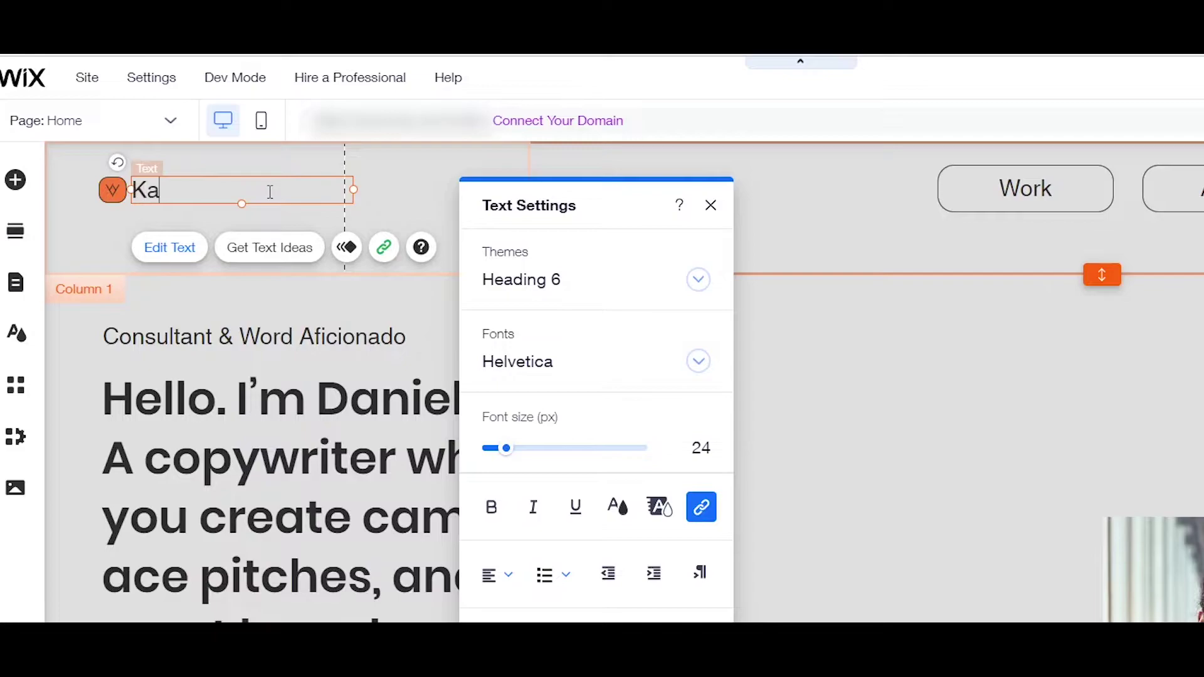
{"action": "type", "text": "ye"}
{"action": "key", "text": "BackSpace"}
{"action": "type", "text": "te Brown"}
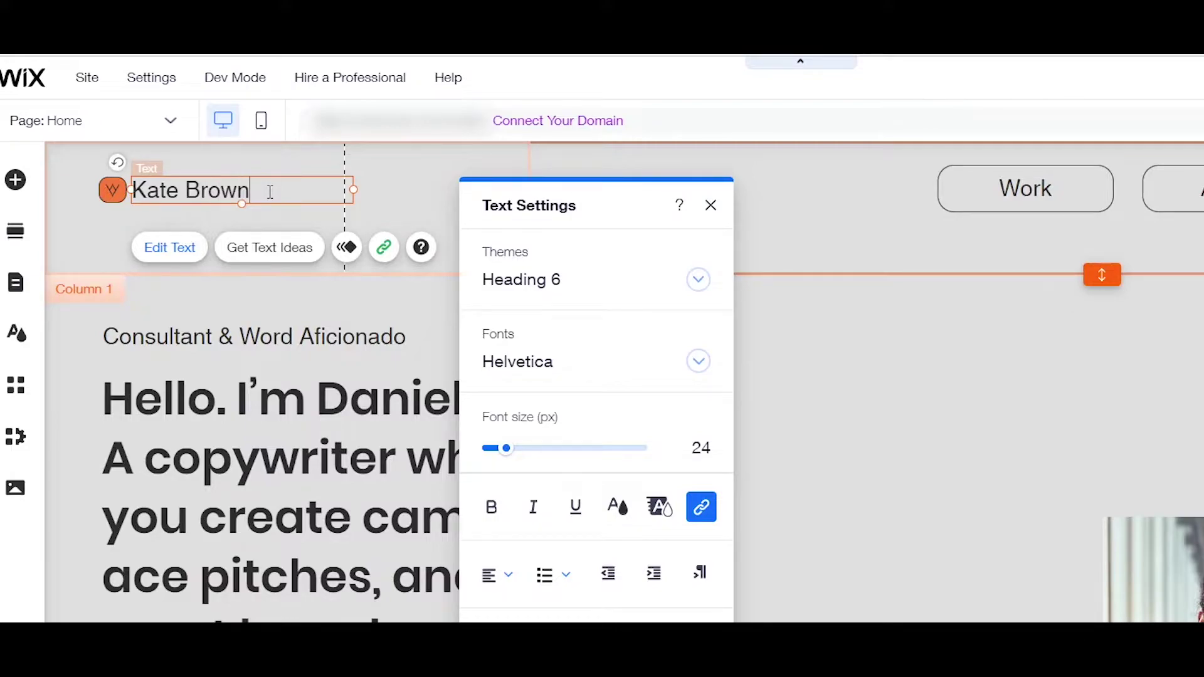
{"action": "left_click", "coordinate": [116, 200]}
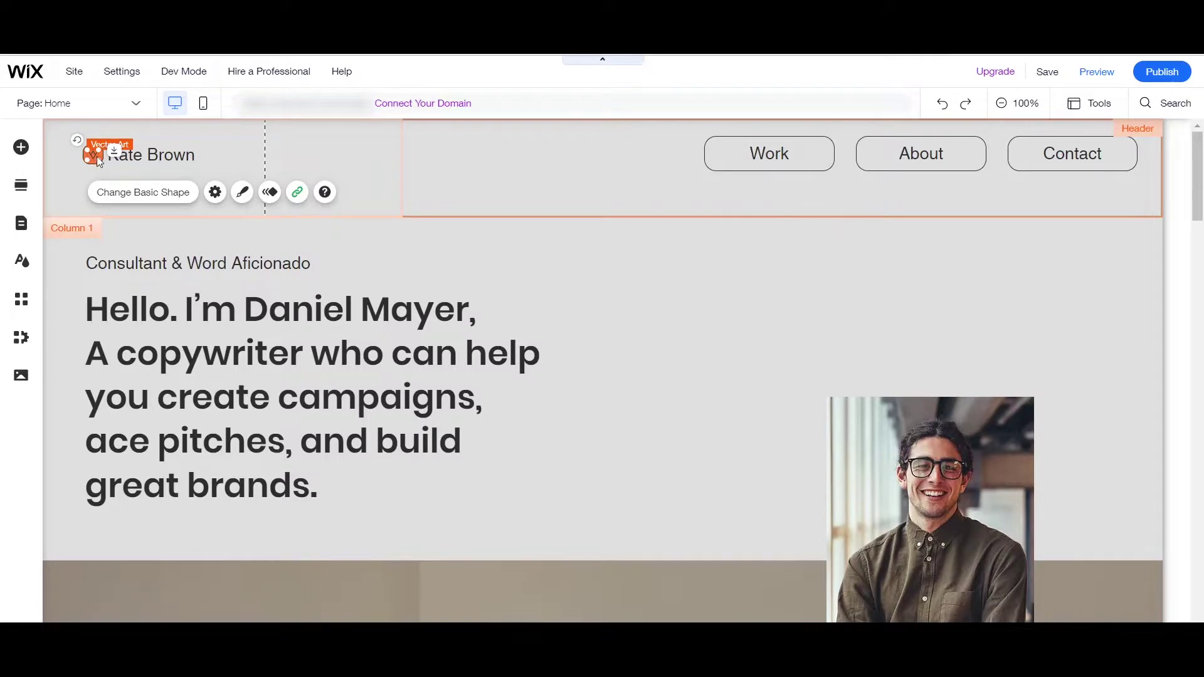
{"action": "left_click", "coordinate": [130, 193]}
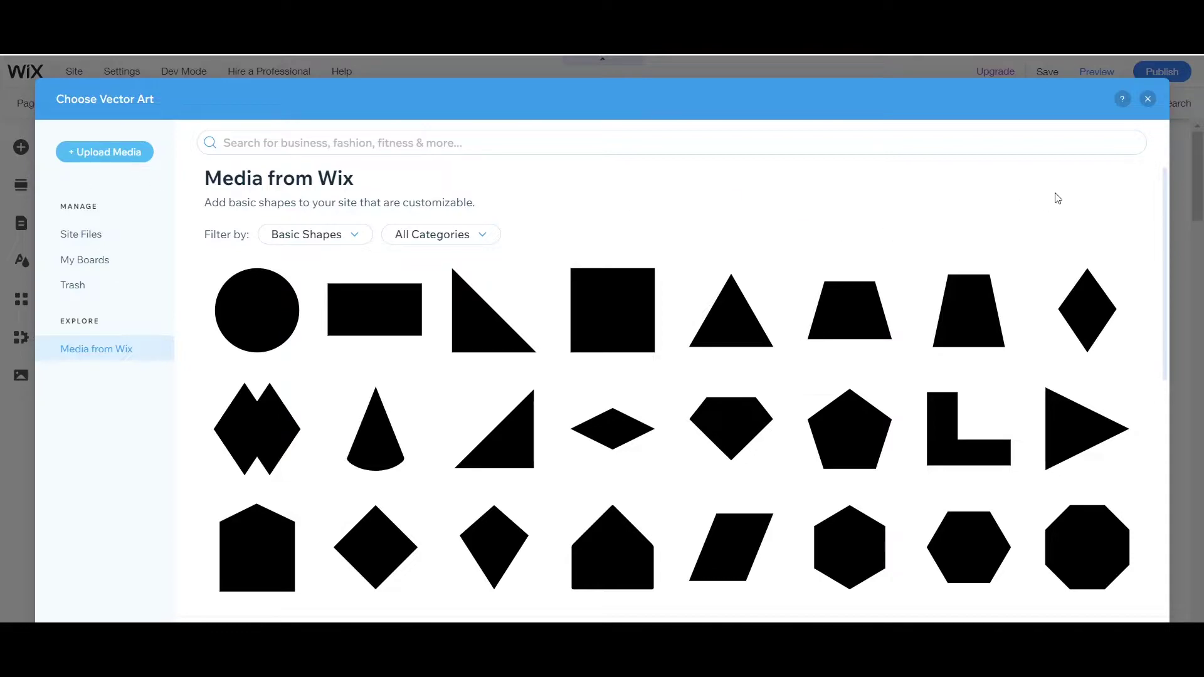
{"action": "left_click", "coordinate": [1149, 100]}
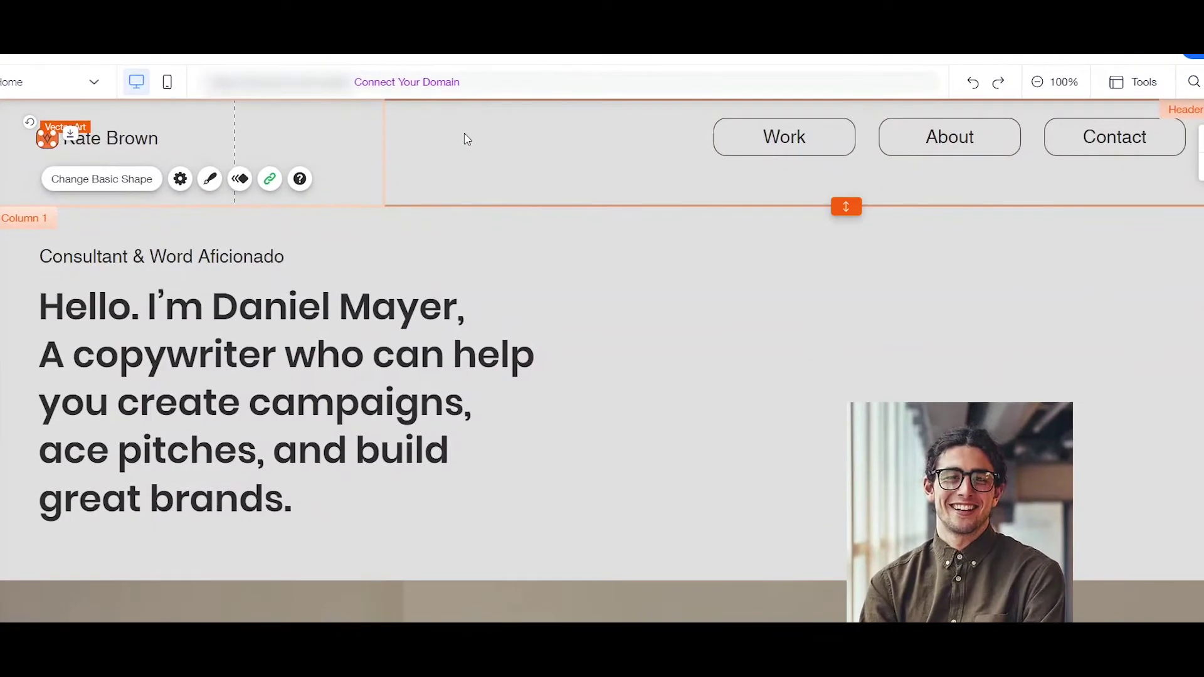
Step: Set the header strip background to the solid orange theme colour #FA793B
{"action": "left_click", "coordinate": [412, 172]}
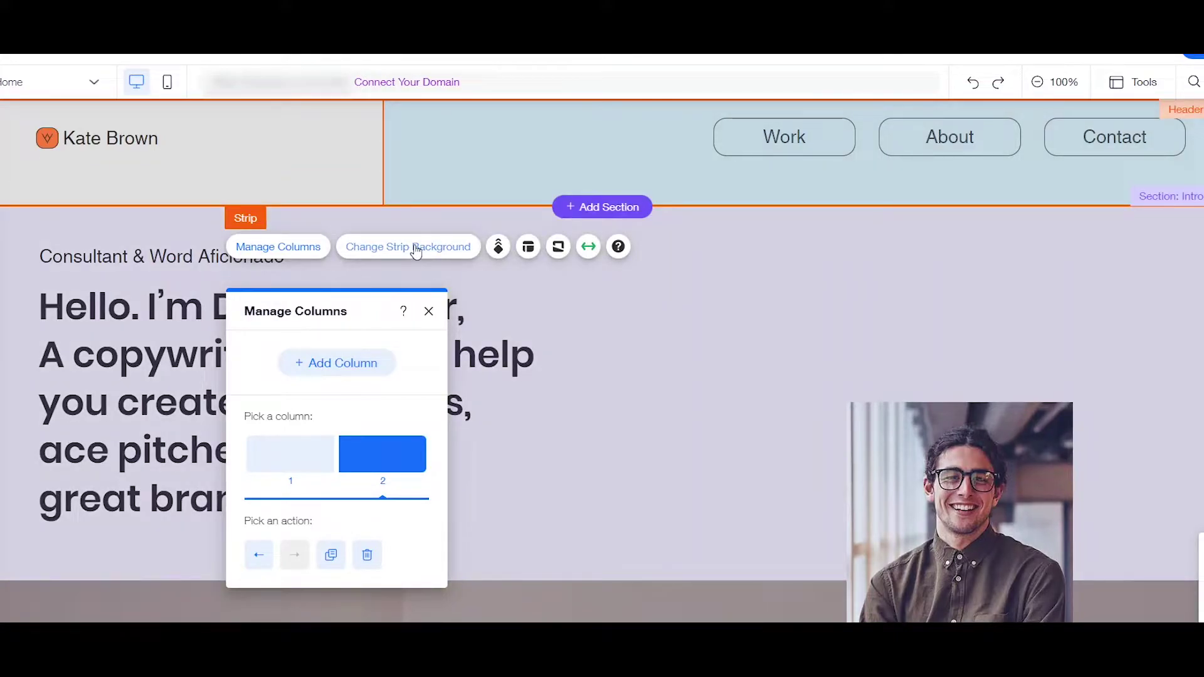
{"action": "left_click", "coordinate": [415, 248]}
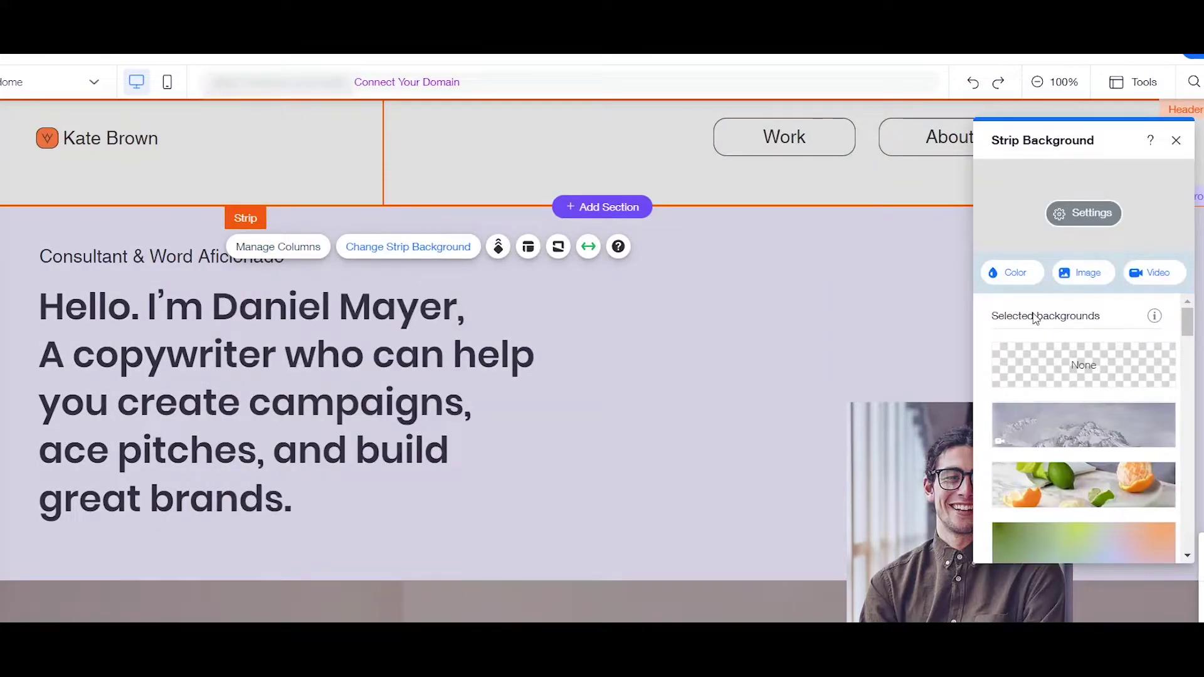
{"action": "left_click", "coordinate": [1018, 275]}
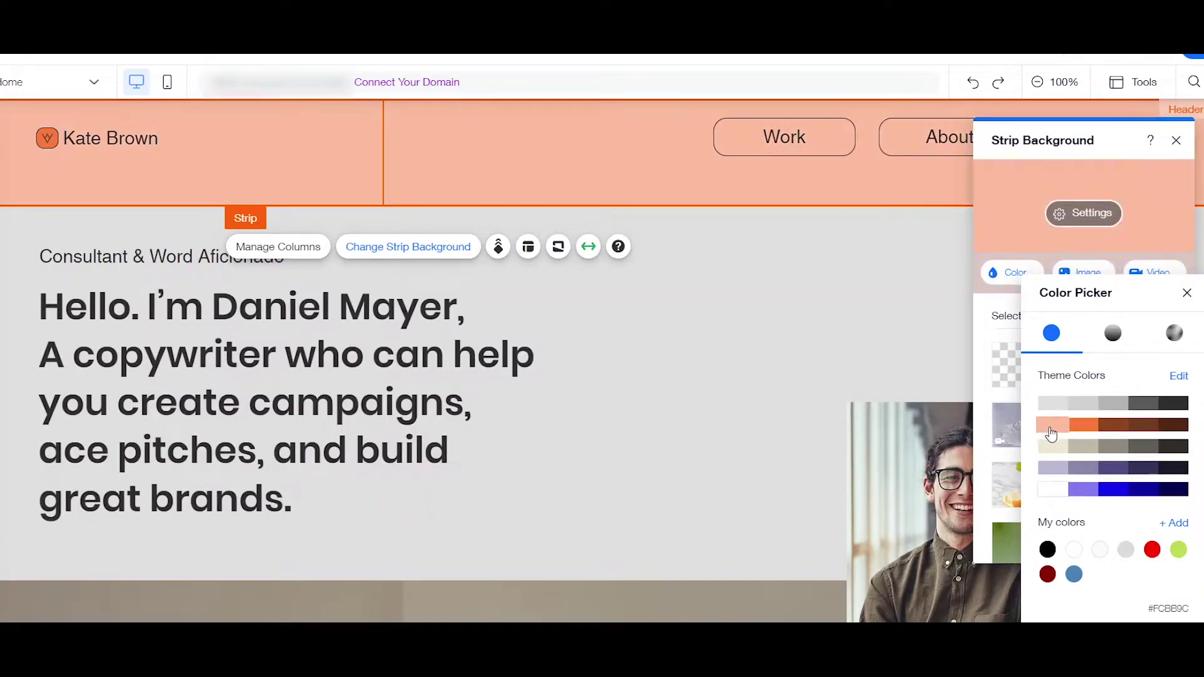
{"action": "left_click", "coordinate": [1085, 429]}
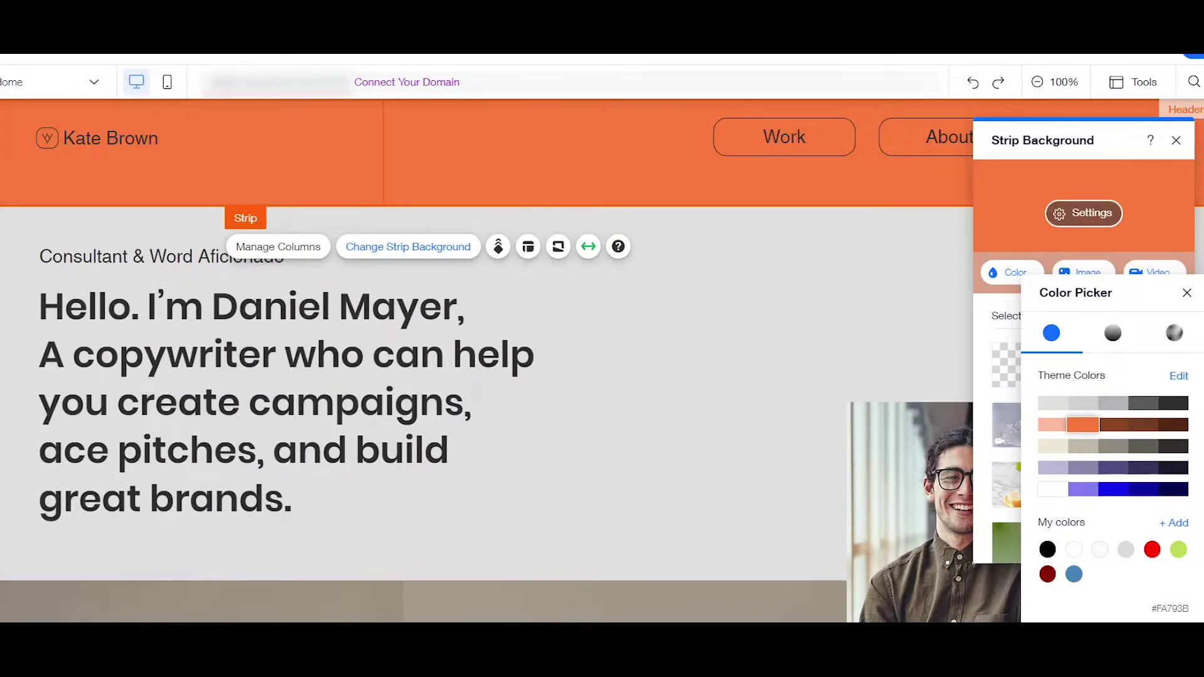
{"action": "left_click", "coordinate": [1188, 294]}
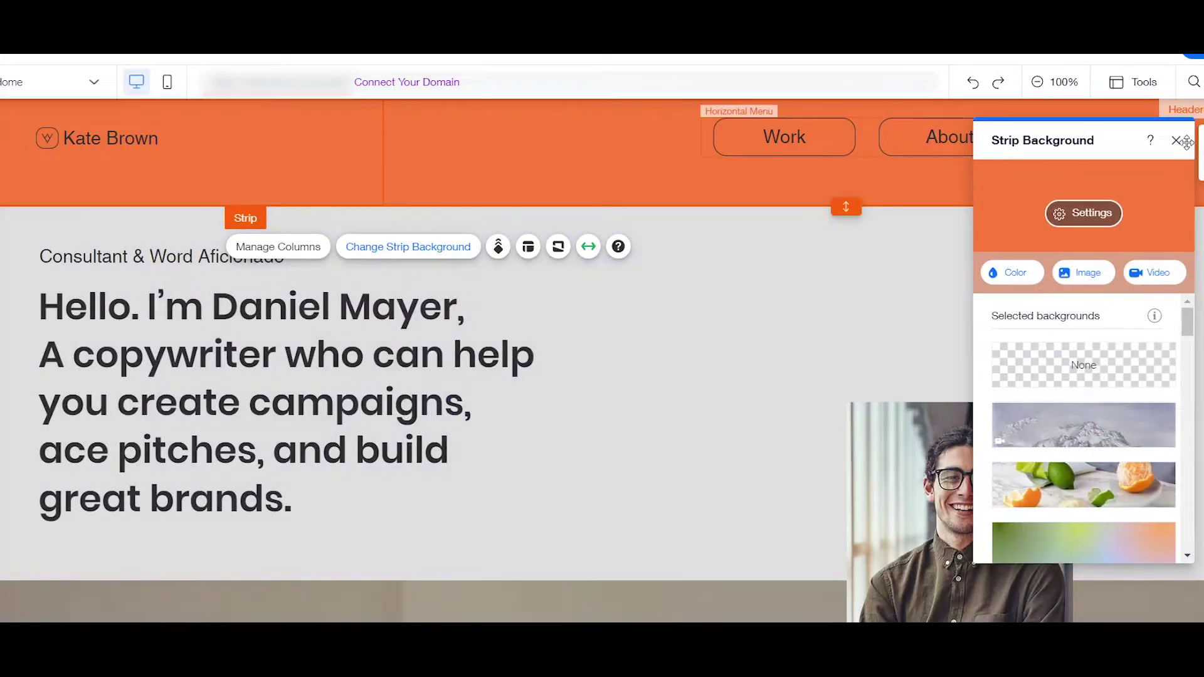
{"action": "left_click", "coordinate": [1177, 141]}
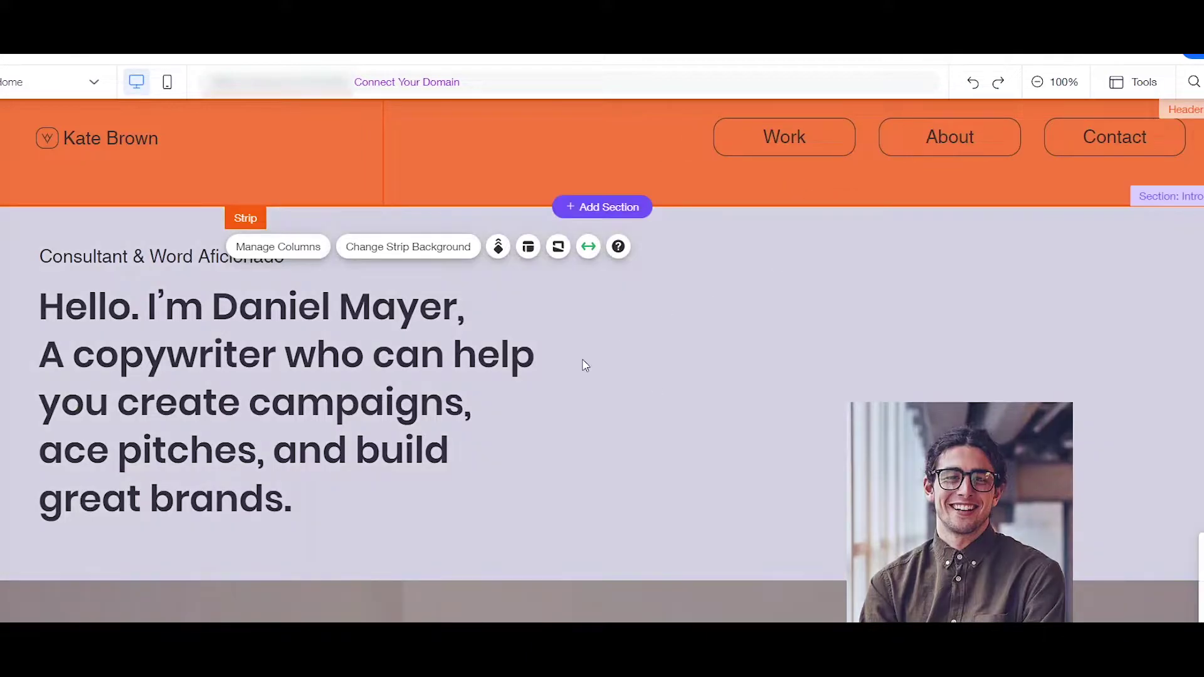
{"action": "left_click", "coordinate": [285, 349]}
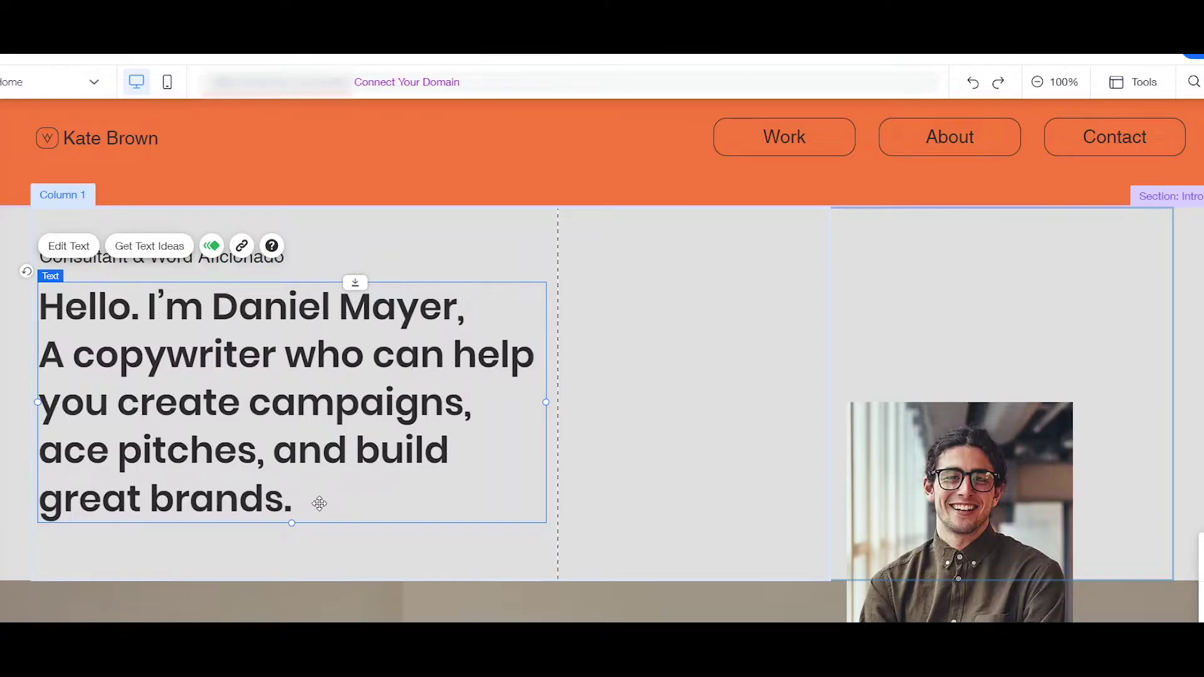
{"action": "left_click", "coordinate": [331, 260]}
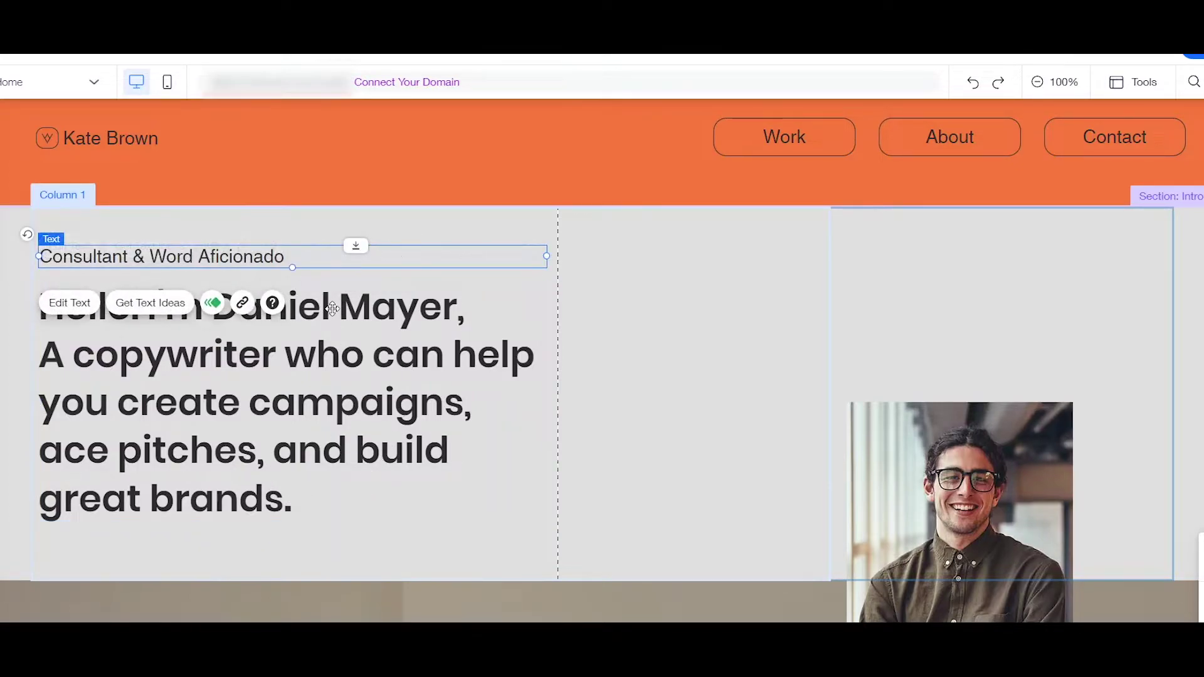
{"action": "double_click", "coordinate": [439, 269]}
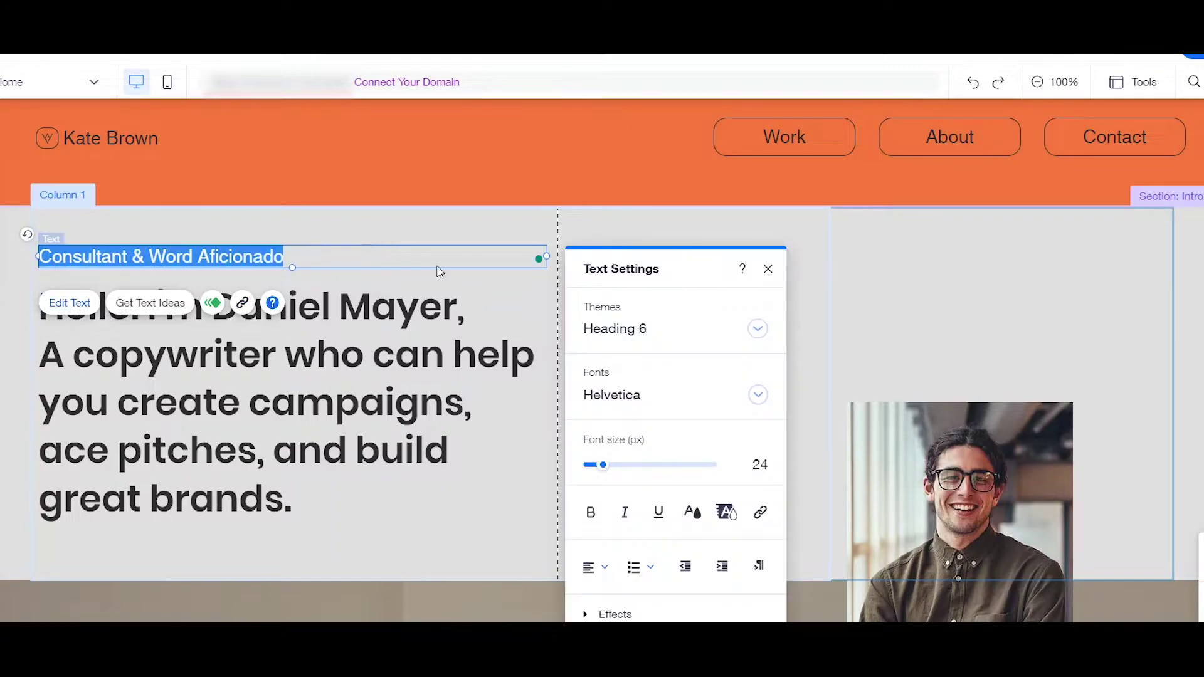
{"action": "left_click", "coordinate": [1006, 343]}
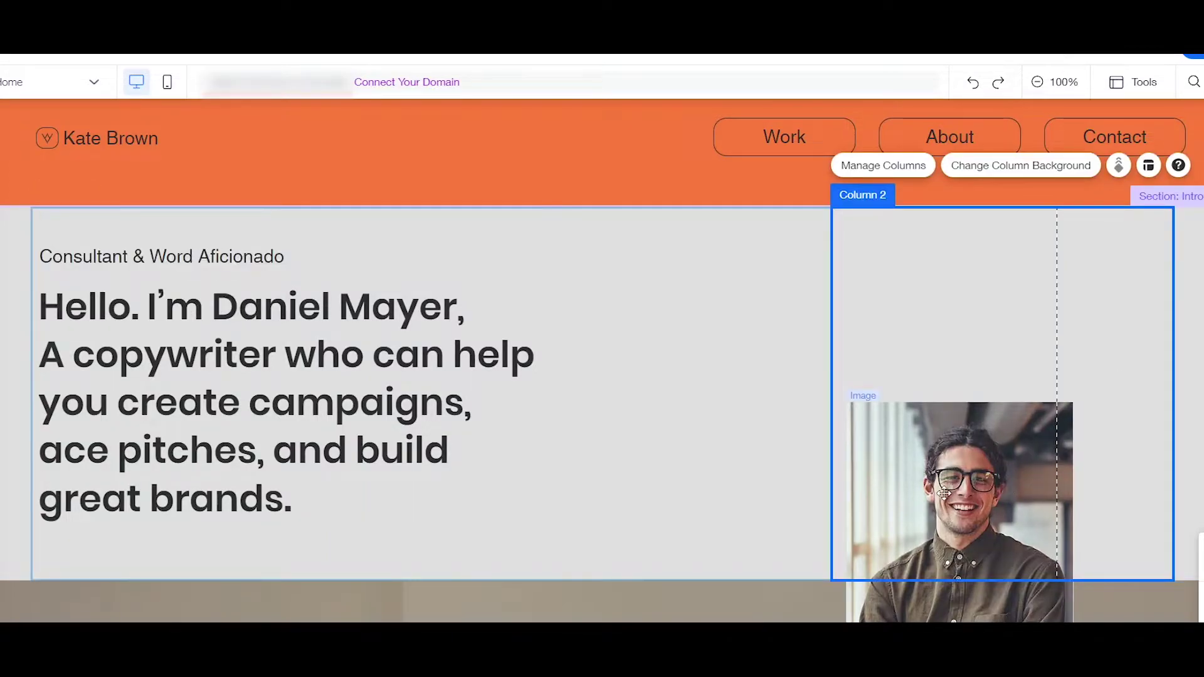
{"action": "scroll", "coordinate": [959, 496], "scroll_direction": "down", "scroll_amount": 1}
{"action": "left_click", "coordinate": [881, 439]}
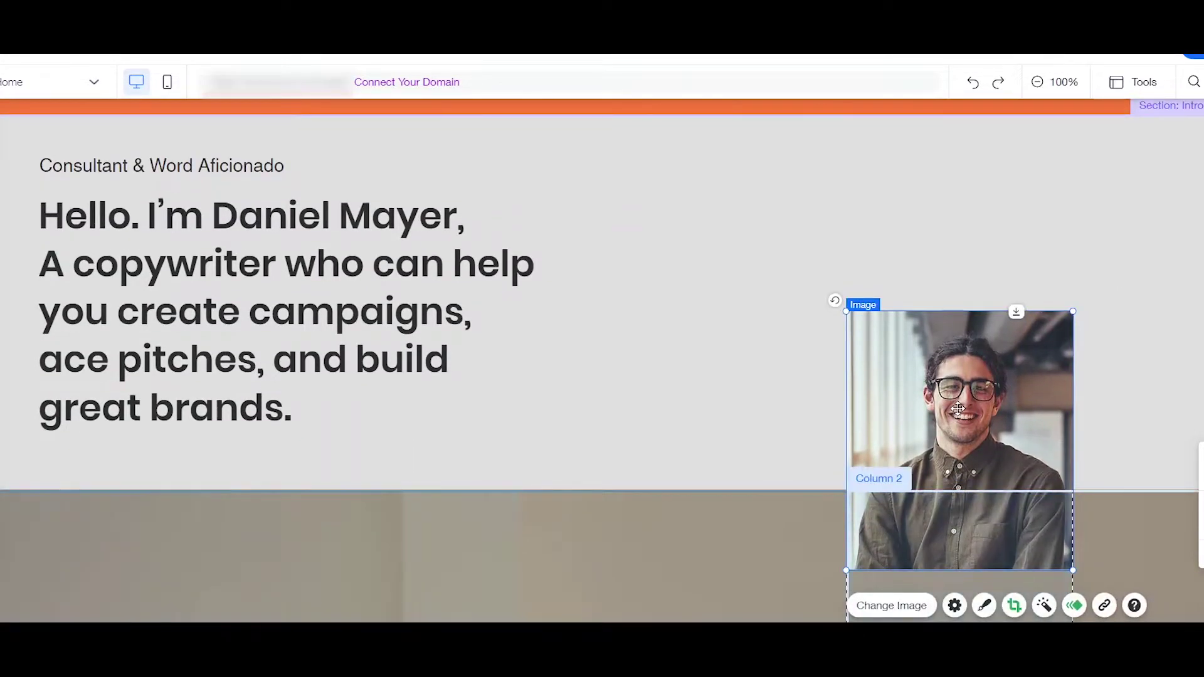
{"action": "left_click", "coordinate": [913, 614]}
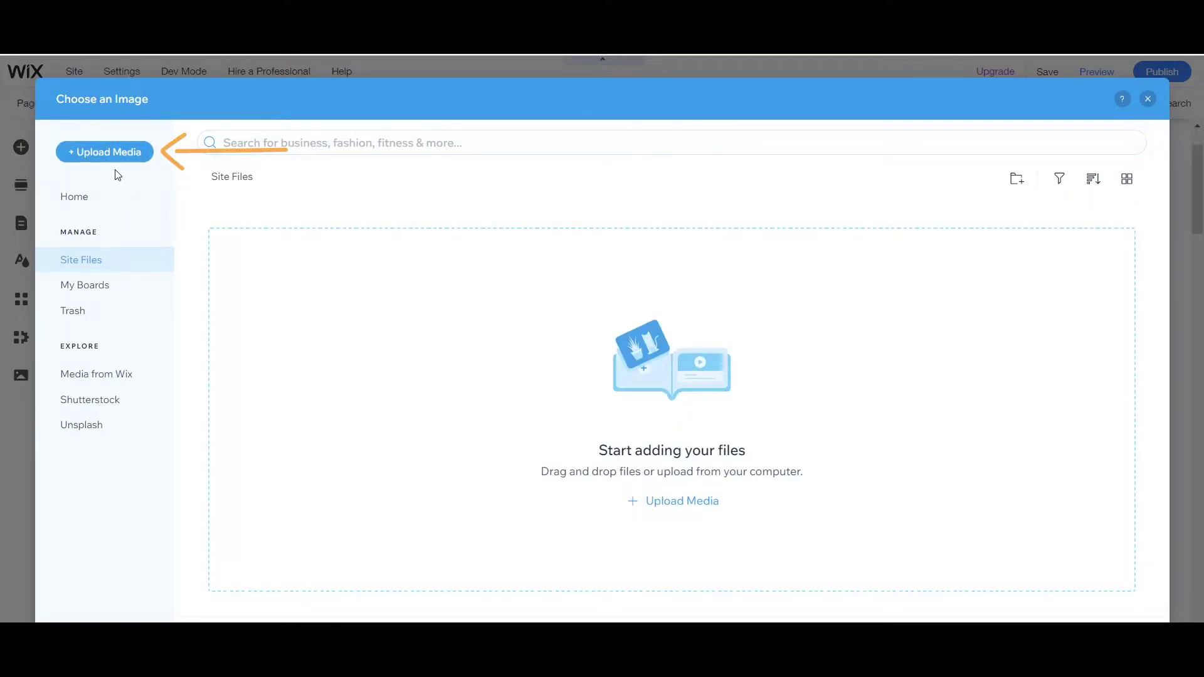
{"action": "left_click", "coordinate": [1150, 101]}
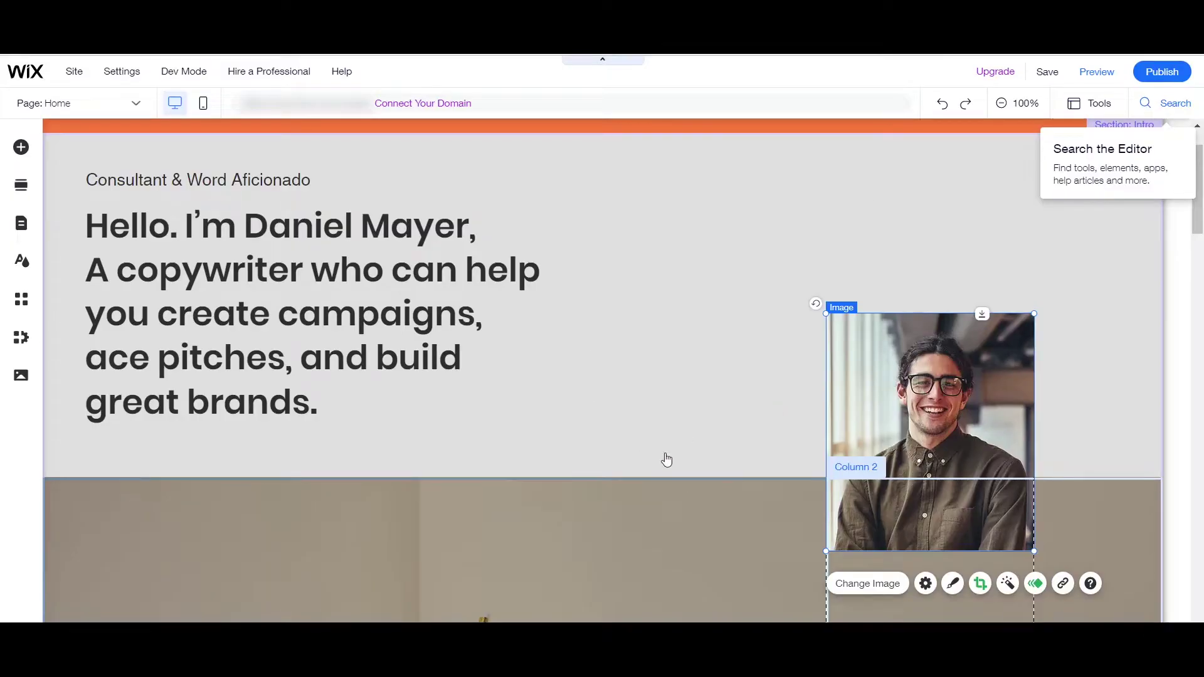
Step: Give the Featured Work Portfolio section a pale grey colour background, after trying orange
{"action": "scroll", "coordinate": [908, 319], "scroll_direction": "down", "scroll_amount": 1}
{"action": "scroll", "coordinate": [721, 442], "scroll_direction": "down", "scroll_amount": 6}
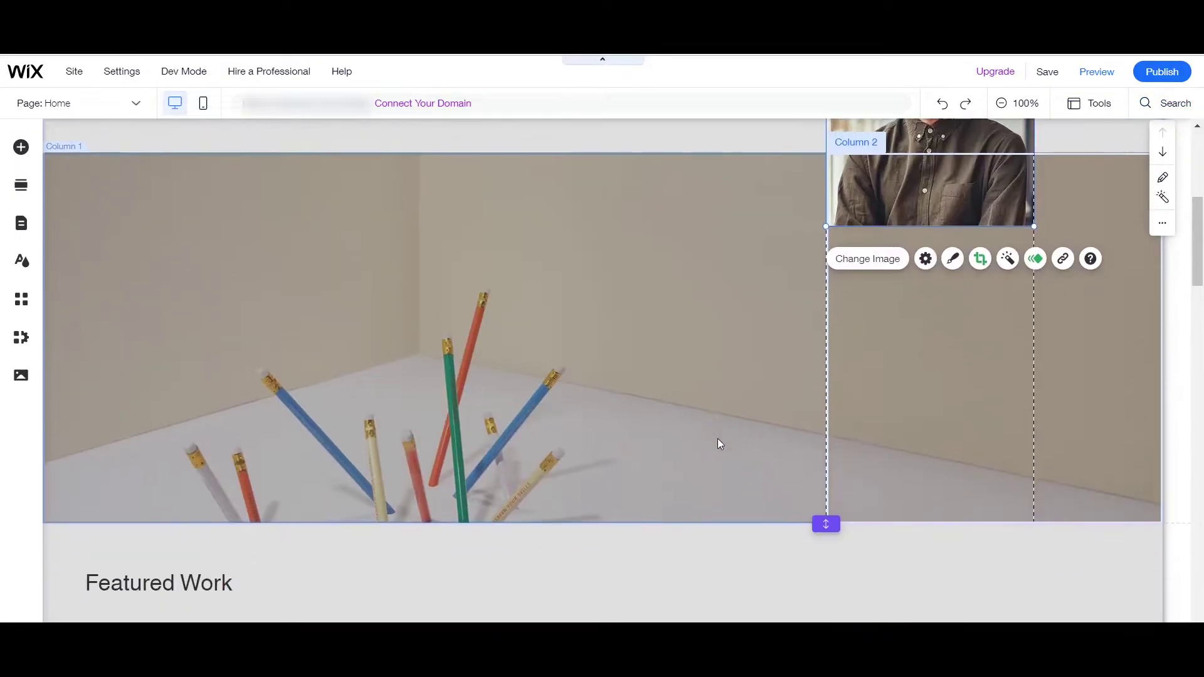
{"action": "scroll", "coordinate": [355, 429], "scroll_direction": "down", "scroll_amount": 1}
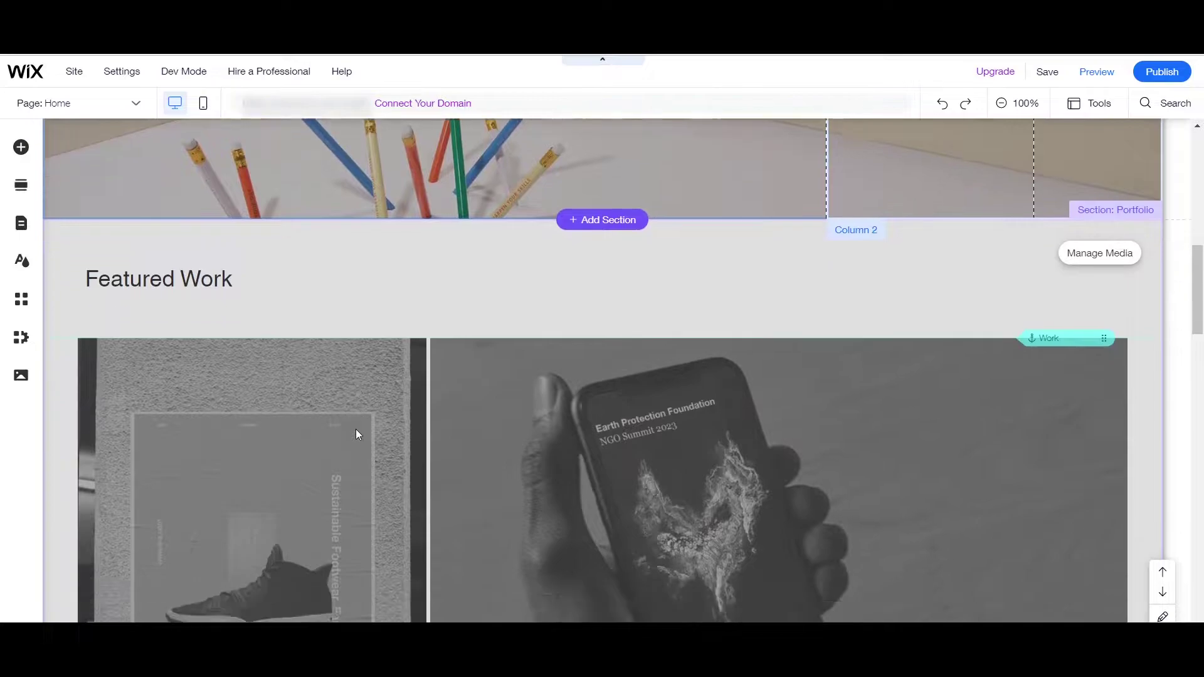
{"action": "scroll", "coordinate": [738, 332], "scroll_direction": "up", "scroll_amount": 1}
{"action": "left_click", "coordinate": [739, 331]}
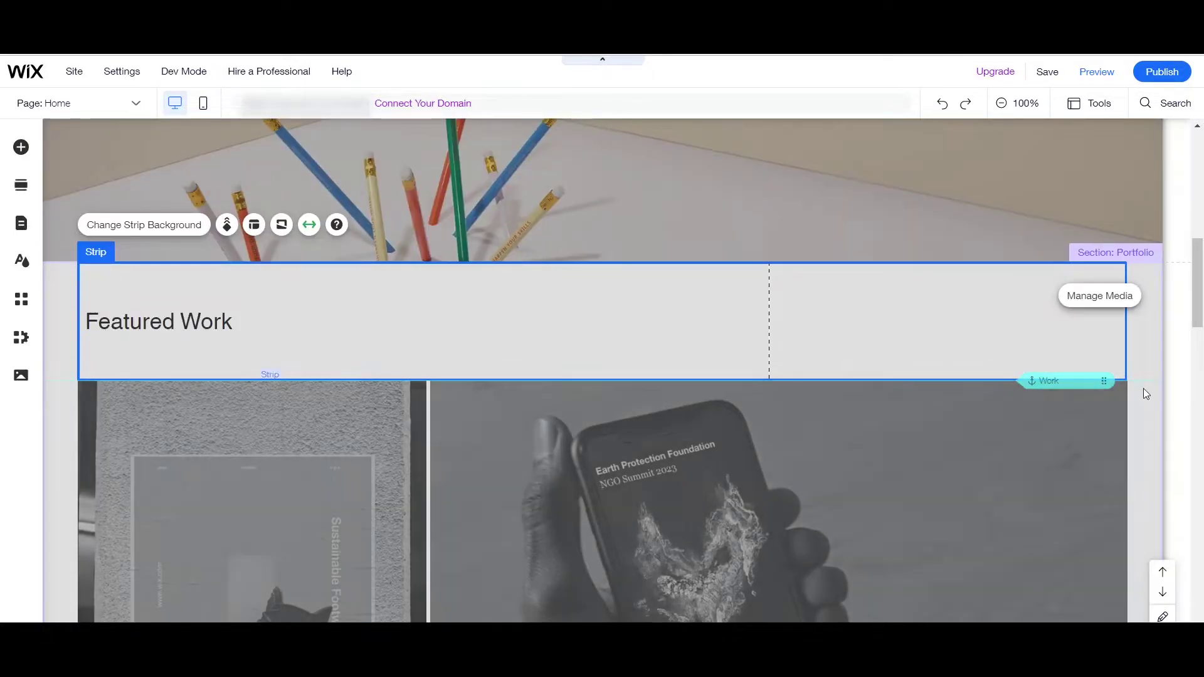
{"action": "left_click", "coordinate": [1153, 360]}
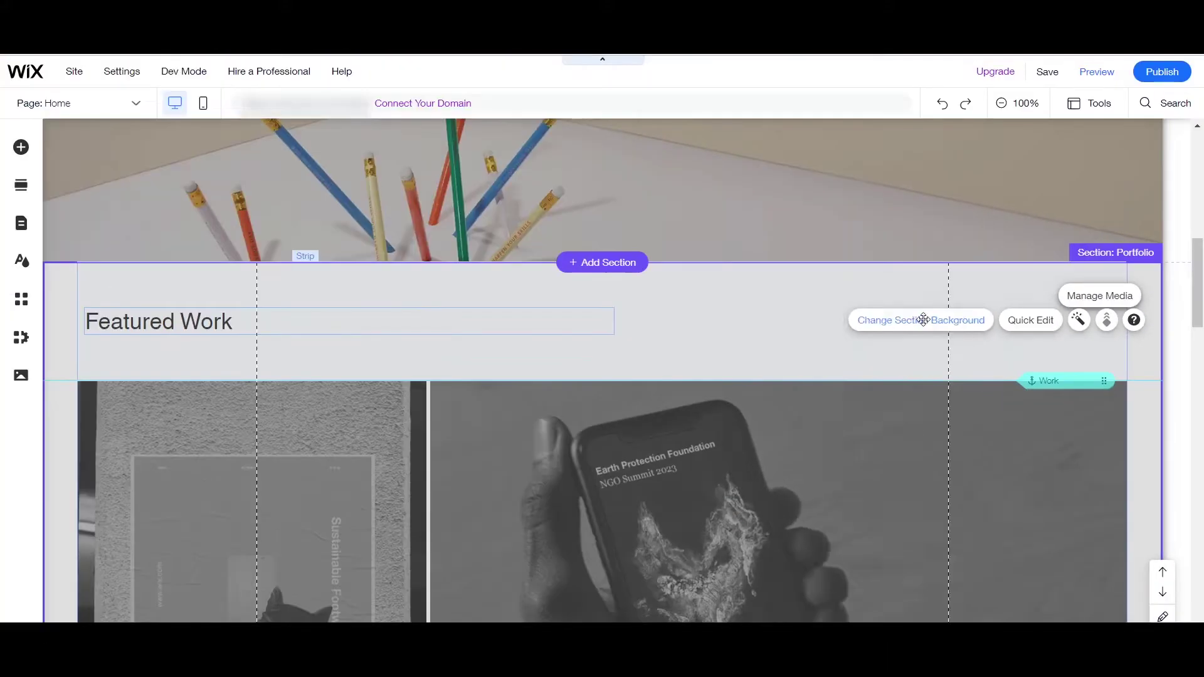
{"action": "left_click", "coordinate": [804, 313]}
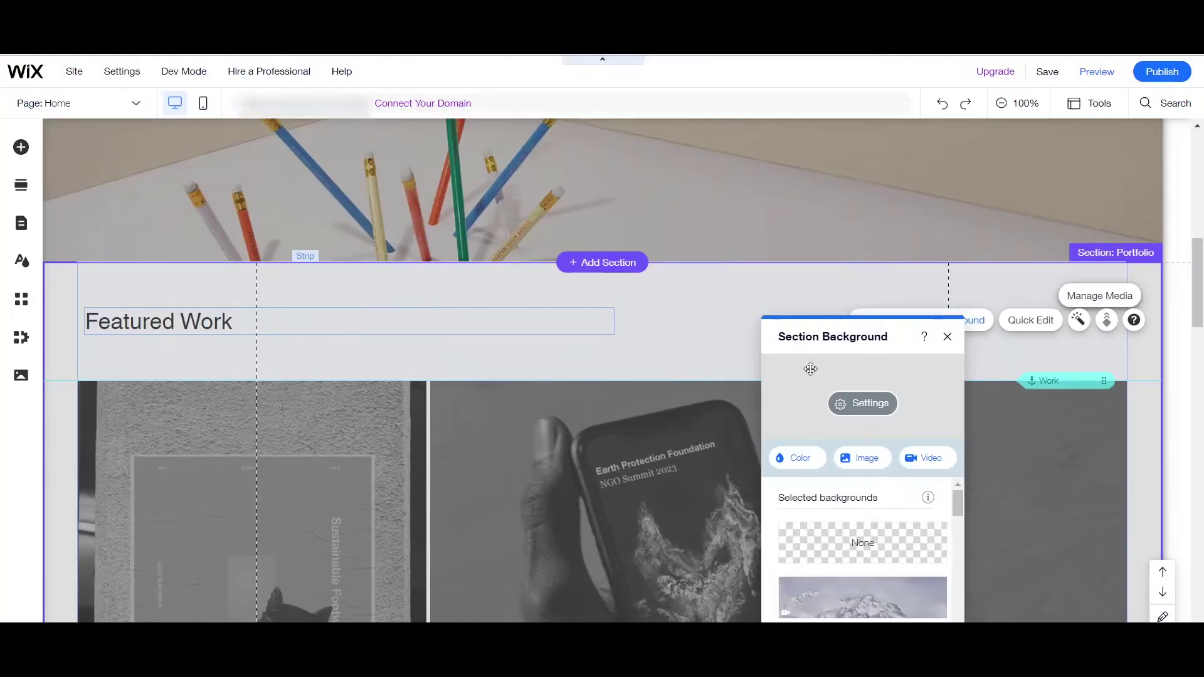
{"action": "left_click", "coordinate": [804, 461]}
{"action": "left_click", "coordinate": [863, 492]}
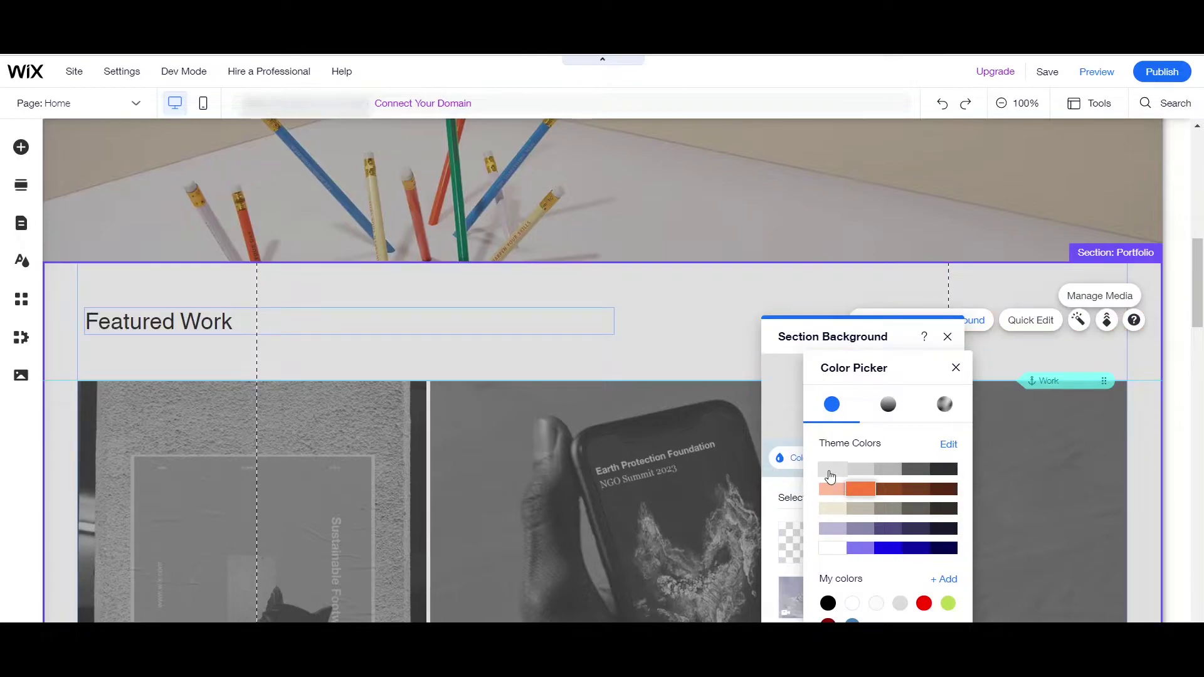
{"action": "left_click", "coordinate": [831, 476]}
{"action": "left_click", "coordinate": [957, 369]}
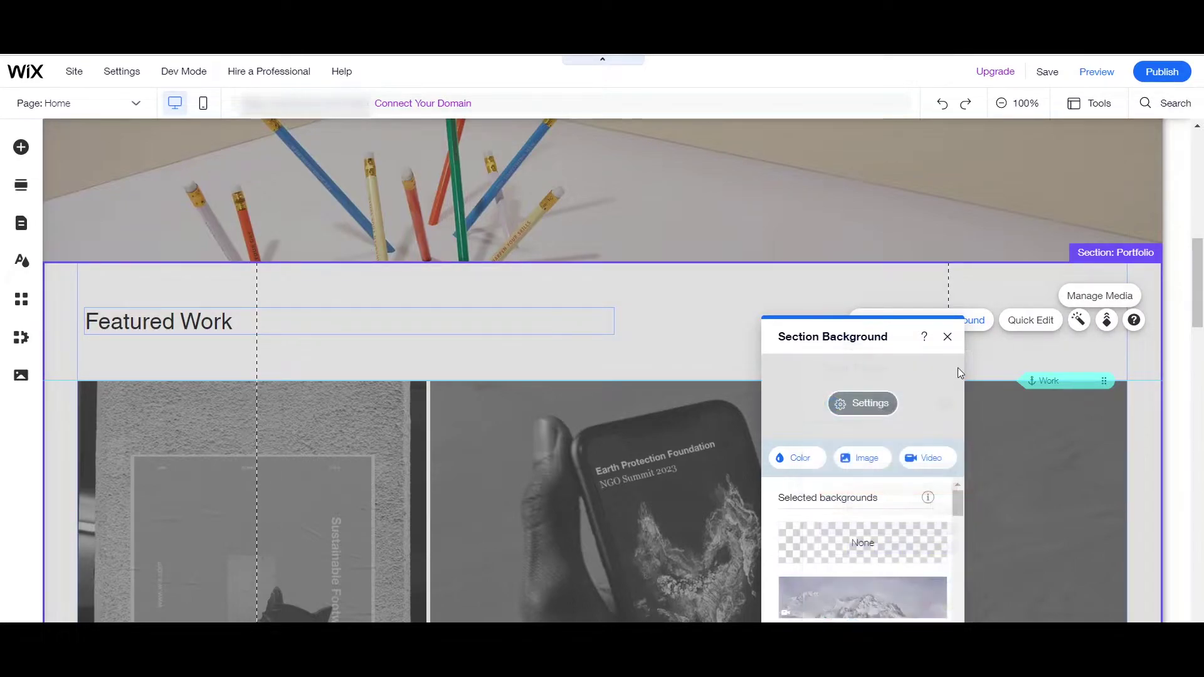
{"action": "left_click", "coordinate": [948, 338]}
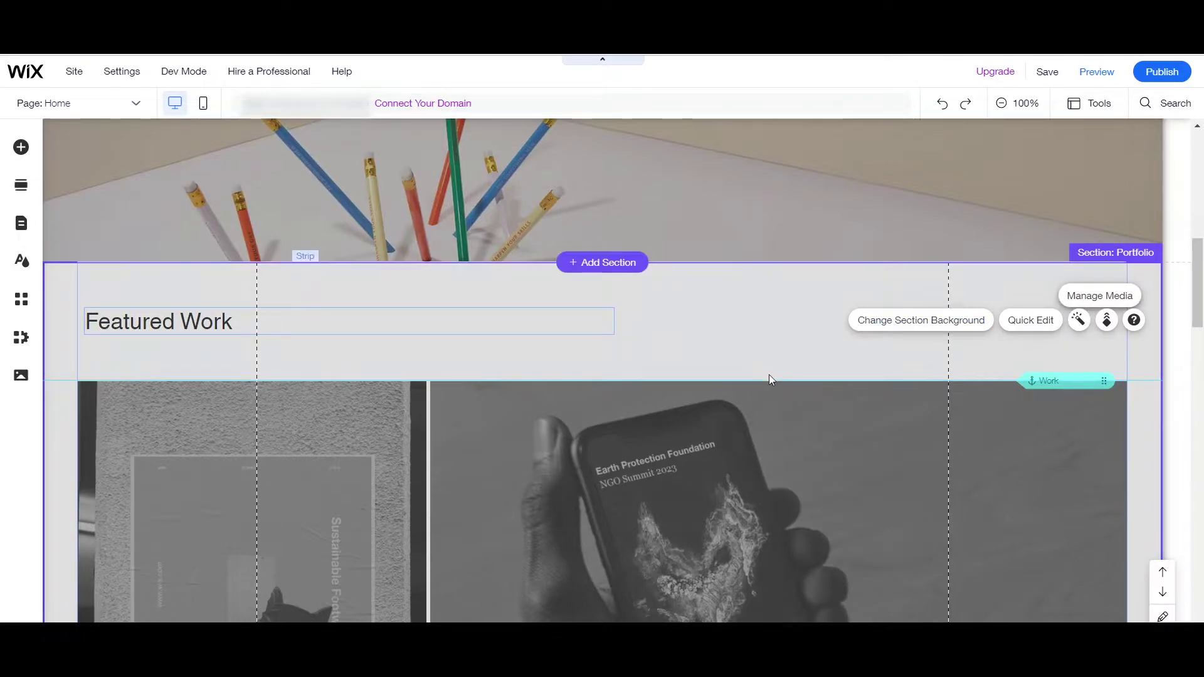
Step: Select the Featured Work Pro Gallery and open Manage Media to list its six images
{"action": "scroll", "coordinate": [515, 339], "scroll_direction": "down", "scroll_amount": 4}
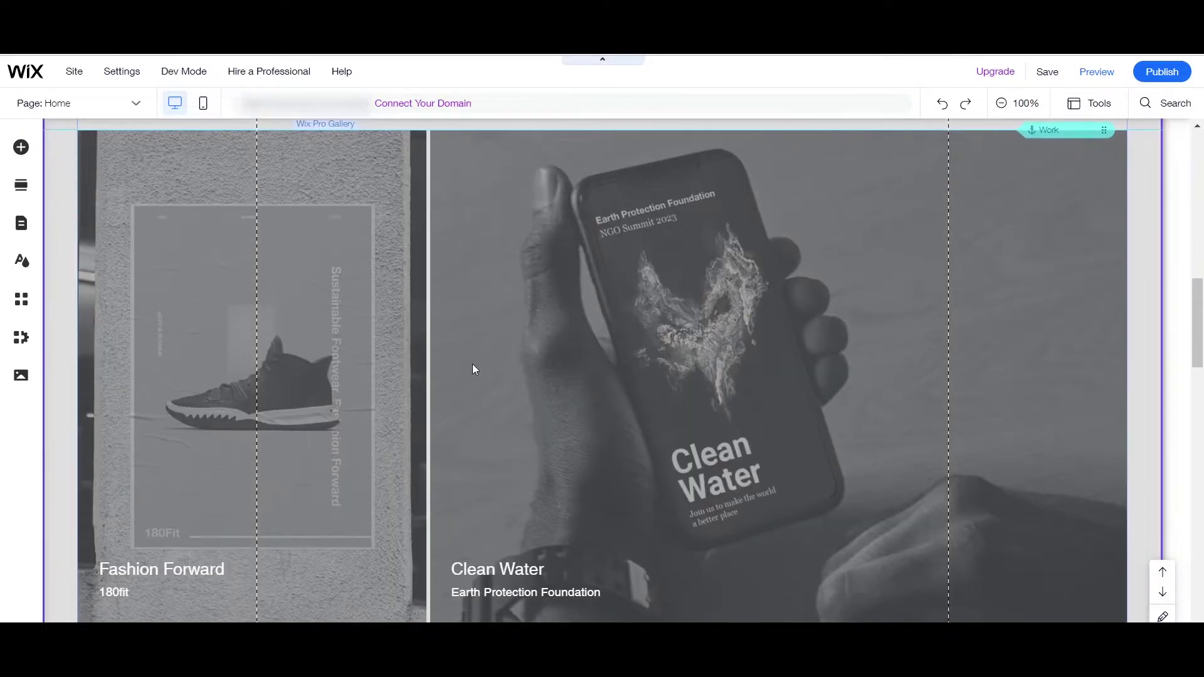
{"action": "left_click", "coordinate": [467, 353]}
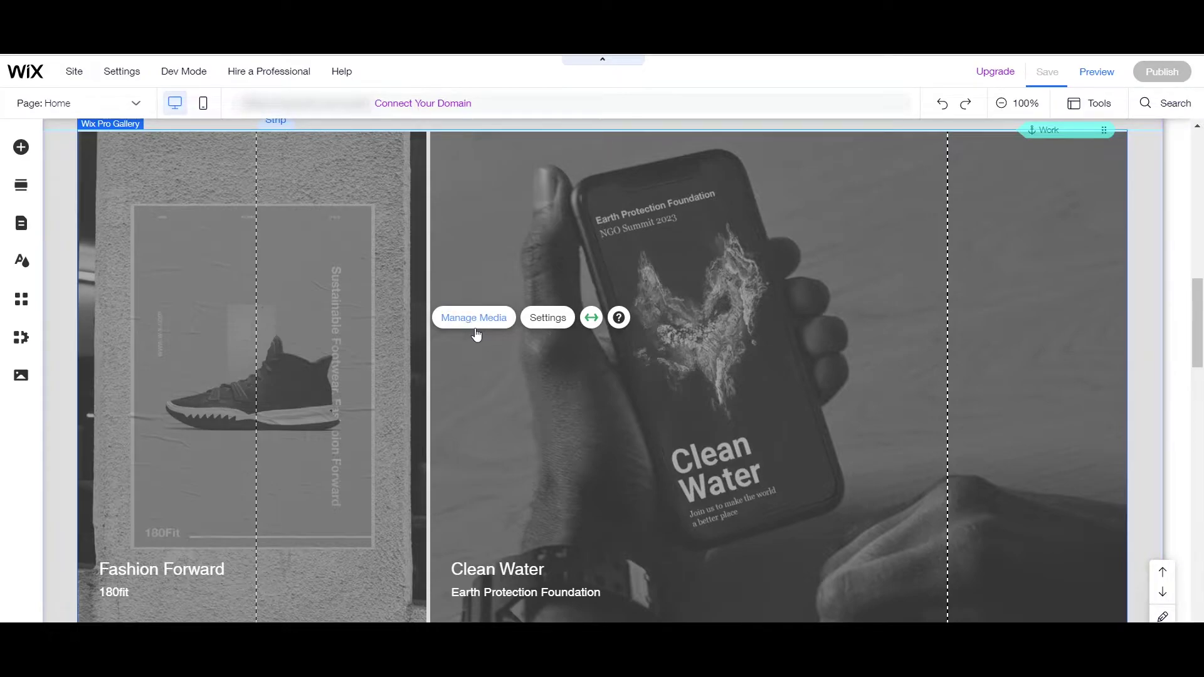
{"action": "left_click", "coordinate": [455, 308]}
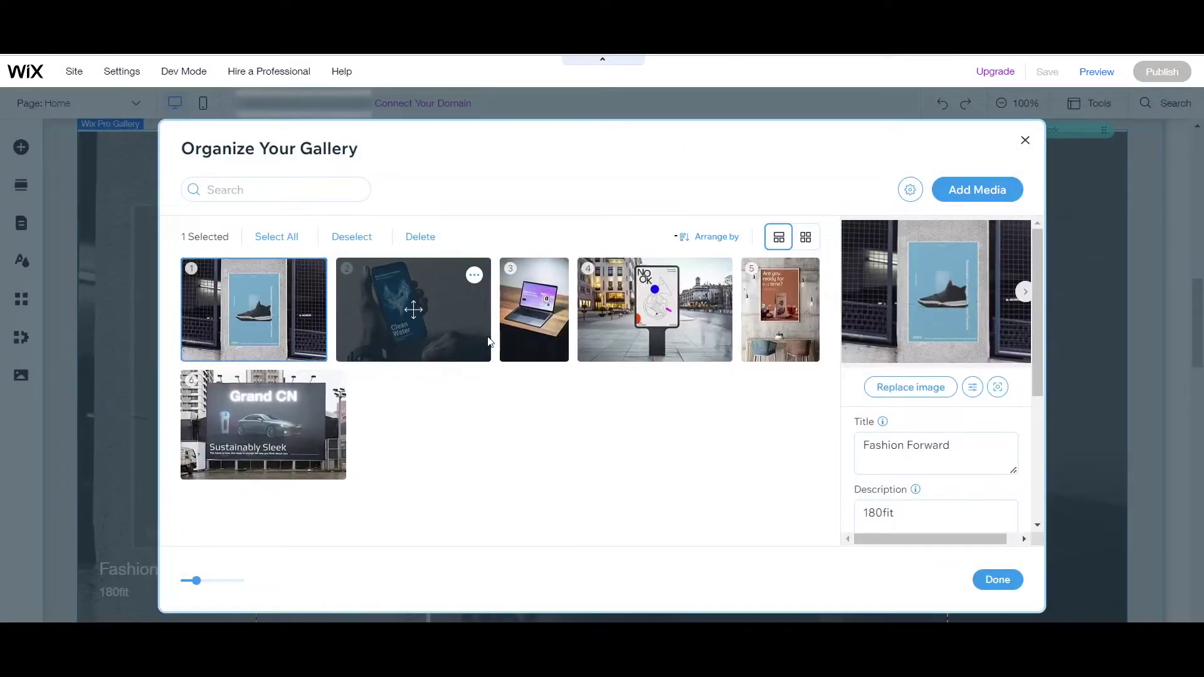
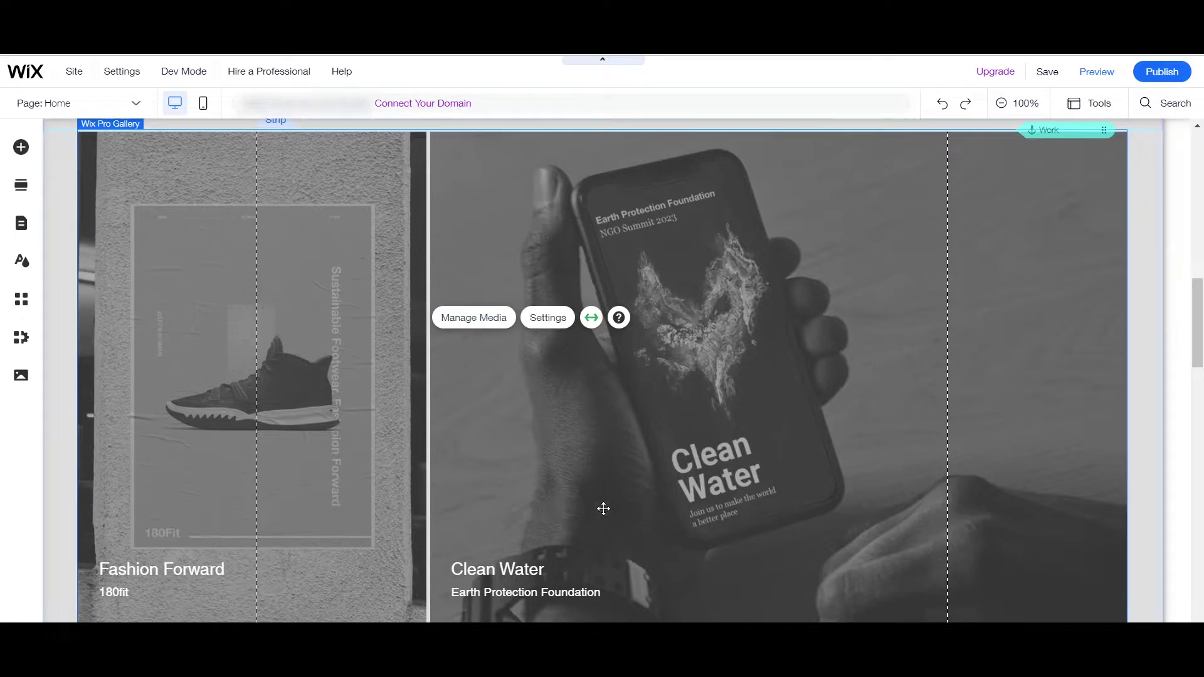
Step: Scroll the Home page to view the Featured Work gallery with 'Fashion Forward' and 'Clean Water'
{"action": "scroll", "coordinate": [555, 507], "scroll_direction": "down", "scroll_amount": 2}
{"action": "scroll", "coordinate": [594, 487], "scroll_direction": "up", "scroll_amount": 6}
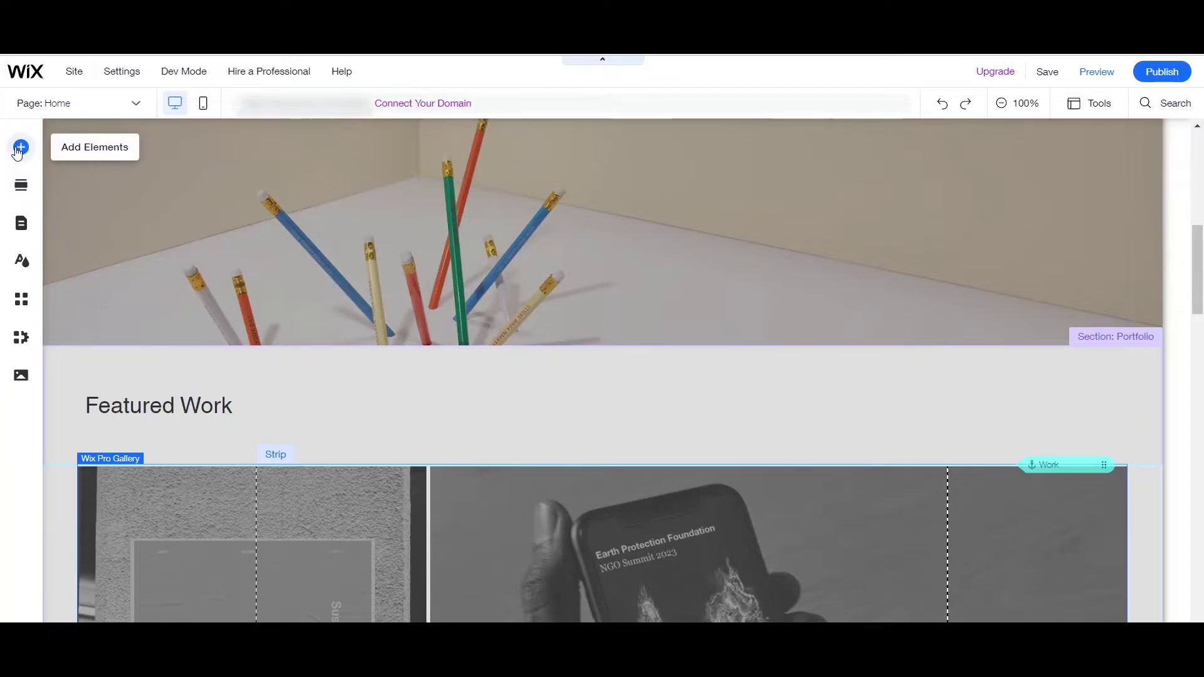
Step: Browse the image, button, shape, contact and list element categories, ending on Social Bar presets
{"action": "left_click", "coordinate": [18, 149]}
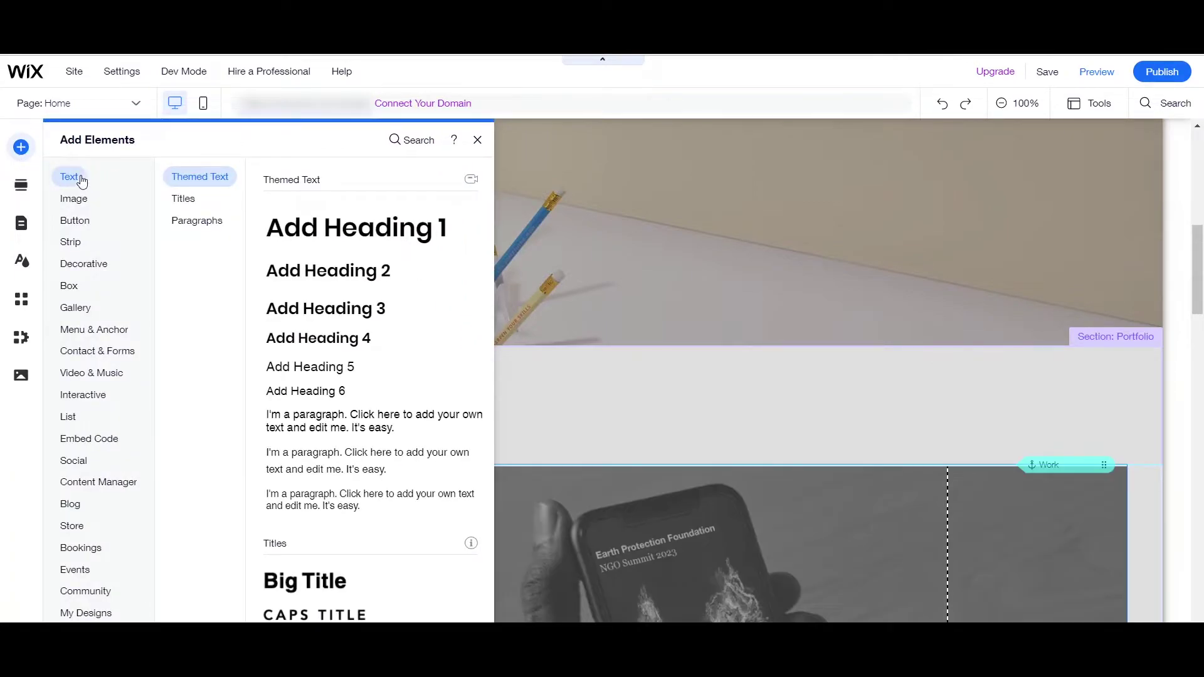
{"action": "left_click", "coordinate": [79, 197]}
{"action": "left_click", "coordinate": [81, 222]}
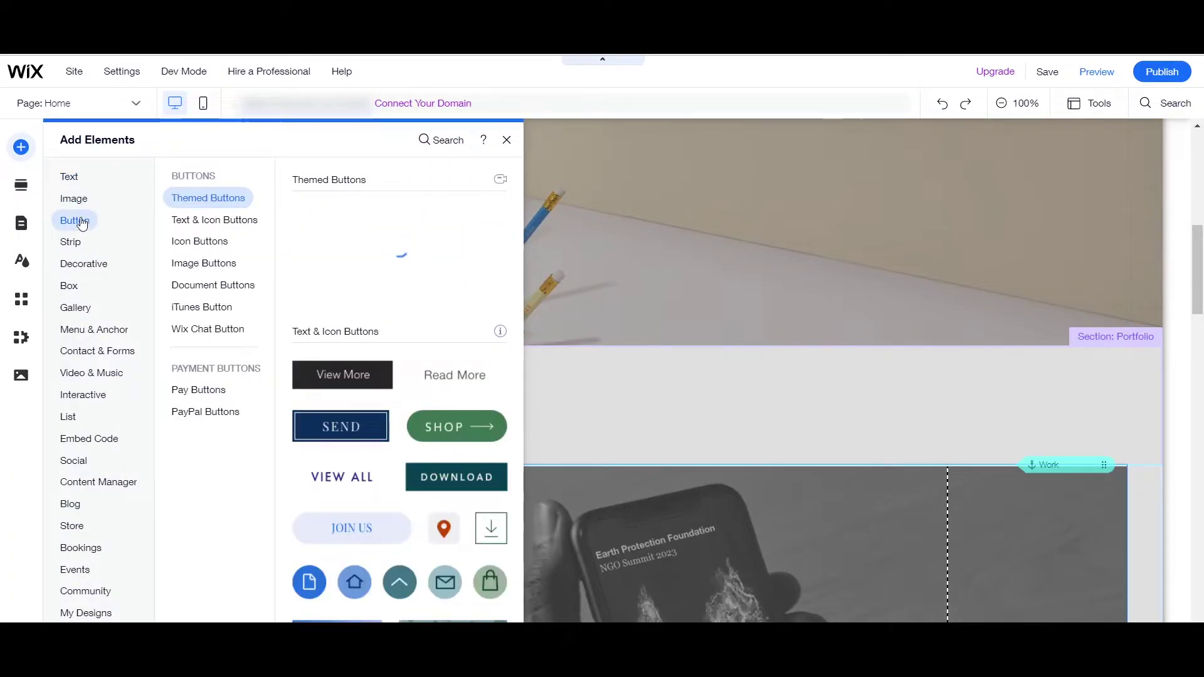
{"action": "left_click", "coordinate": [85, 265]}
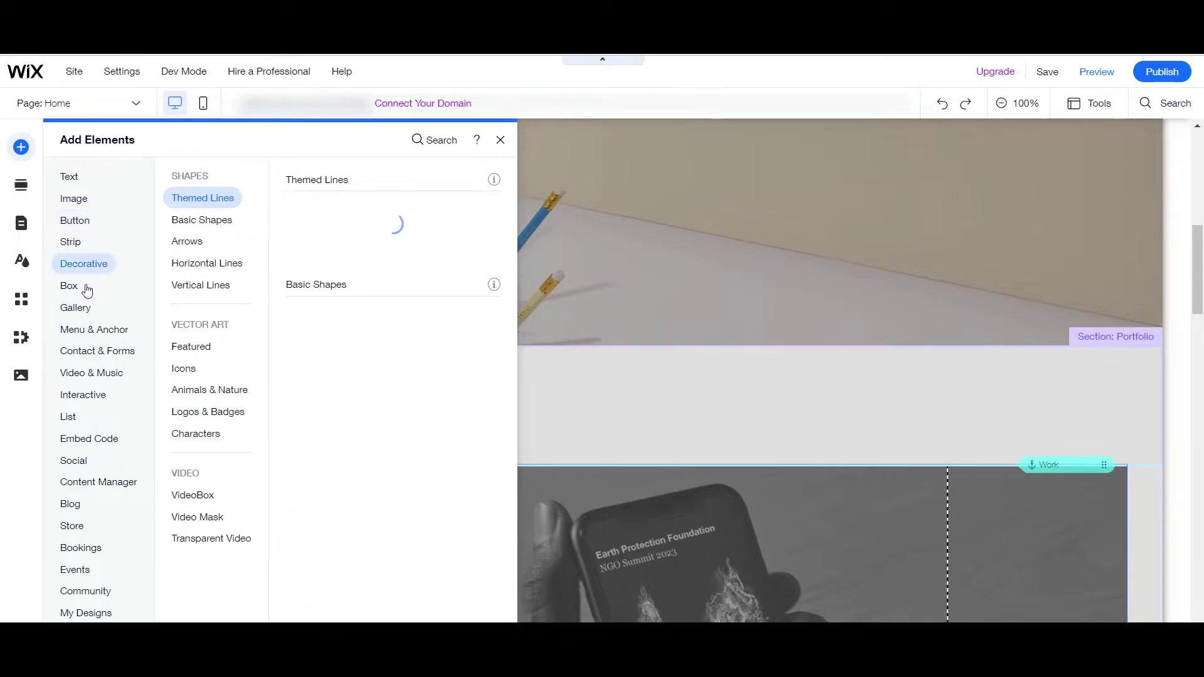
{"action": "left_click", "coordinate": [105, 345]}
{"action": "left_click", "coordinate": [70, 417]}
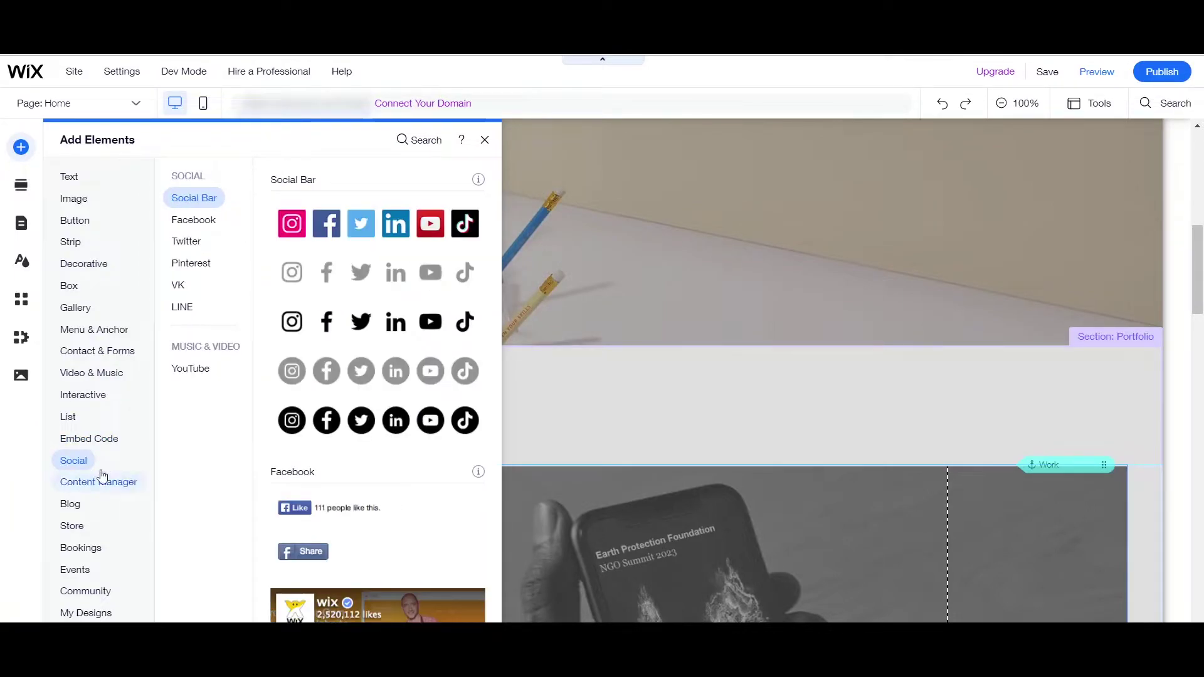
{"action": "left_click", "coordinate": [78, 464]}
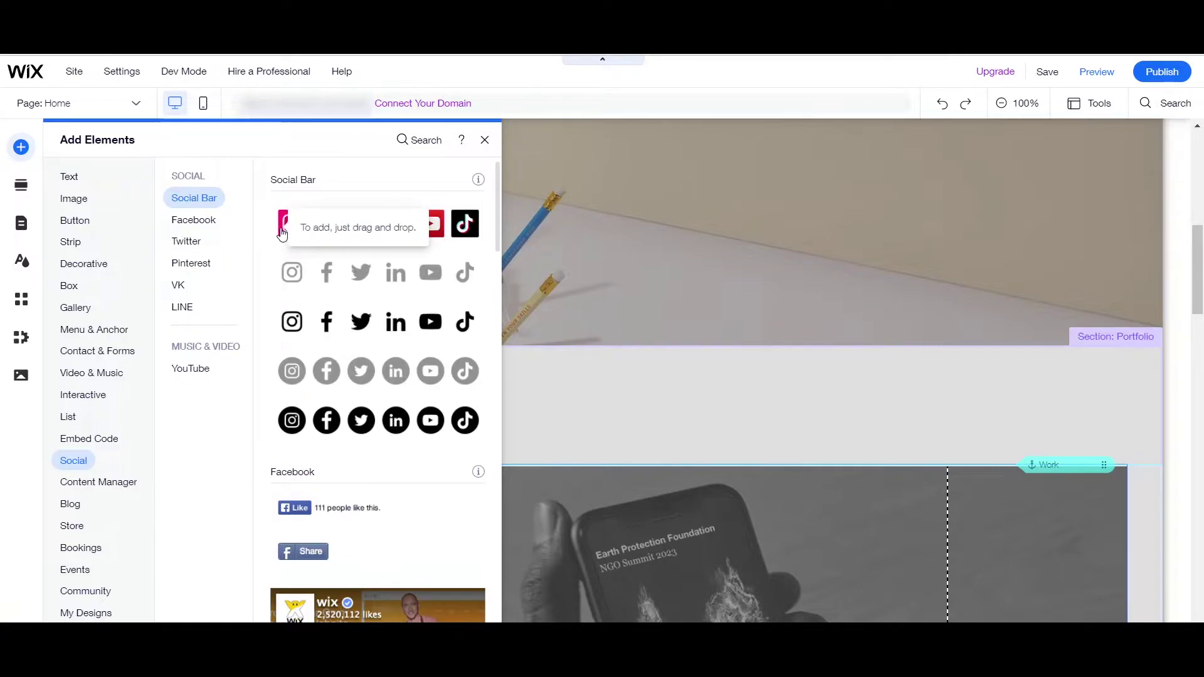
Step: Place the colour six-icon Social Bar under the portrait in Column 2 and open Set Social Links
{"action": "left_click_drag", "start_coordinate": [311, 233], "coordinate": [373, 258]}
{"action": "scroll", "coordinate": [633, 280], "scroll_direction": "up", "scroll_amount": 4}
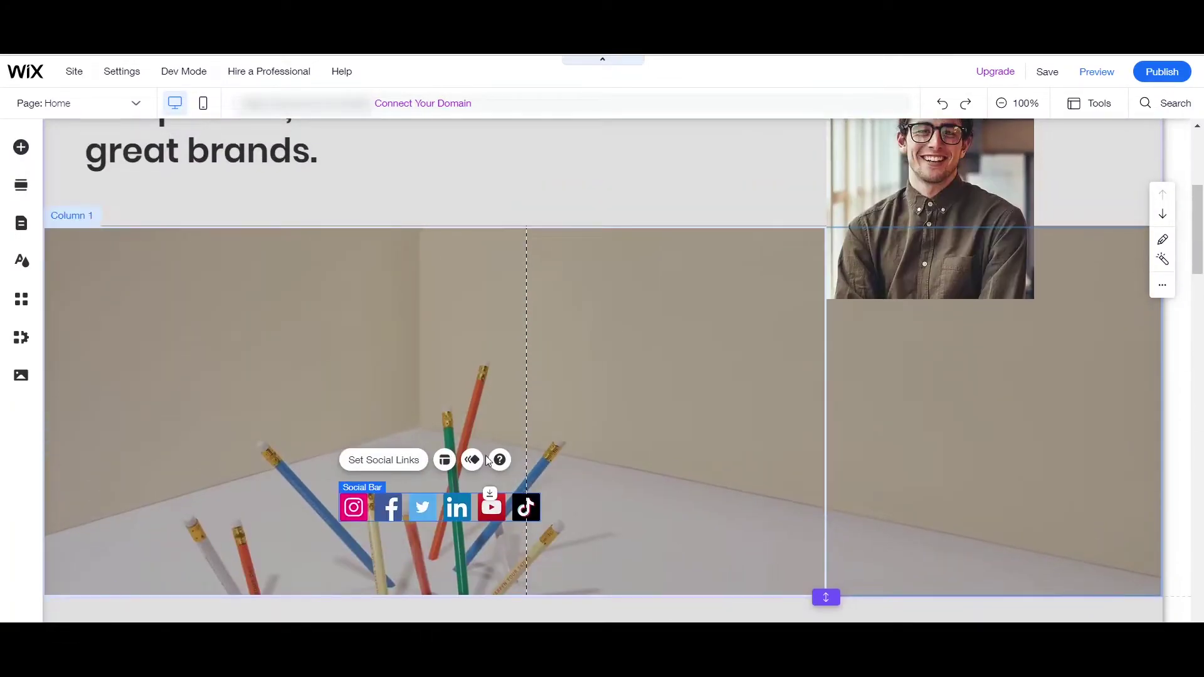
{"action": "left_click_drag", "start_coordinate": [440, 508], "coordinate": [932, 324]}
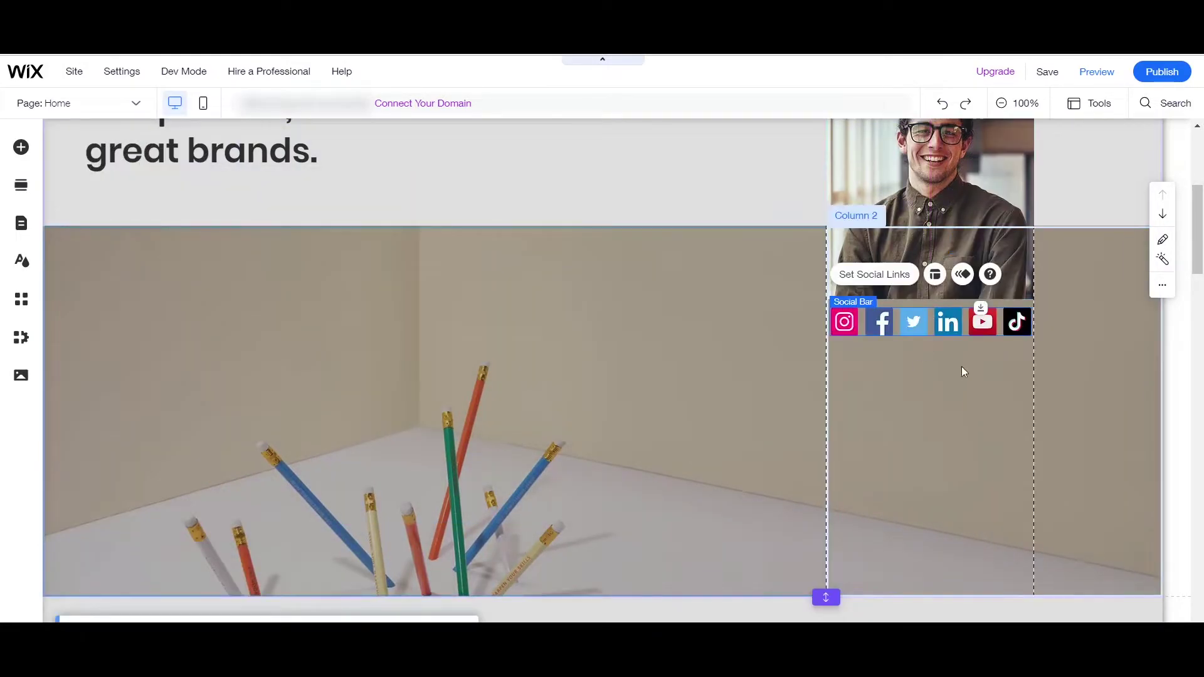
{"action": "double_click", "coordinate": [907, 320]}
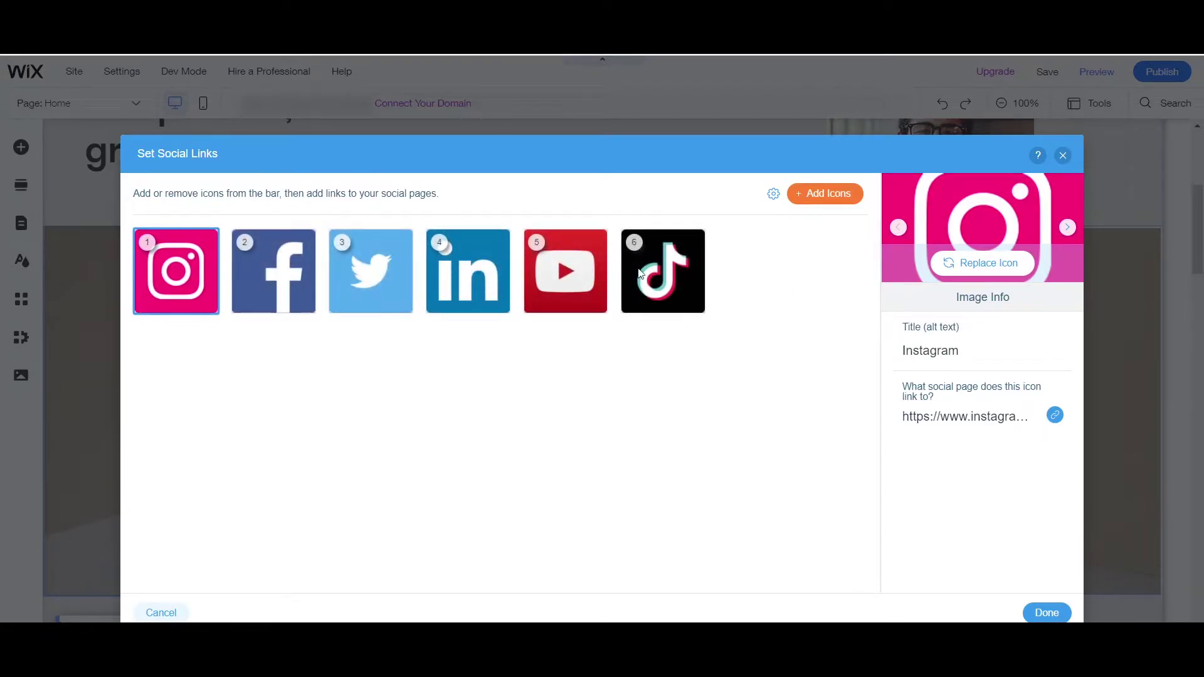
Step: Inspect the Facebook and Instagram icon links, then close Set Social Links unchanged
{"action": "left_click", "coordinate": [282, 289]}
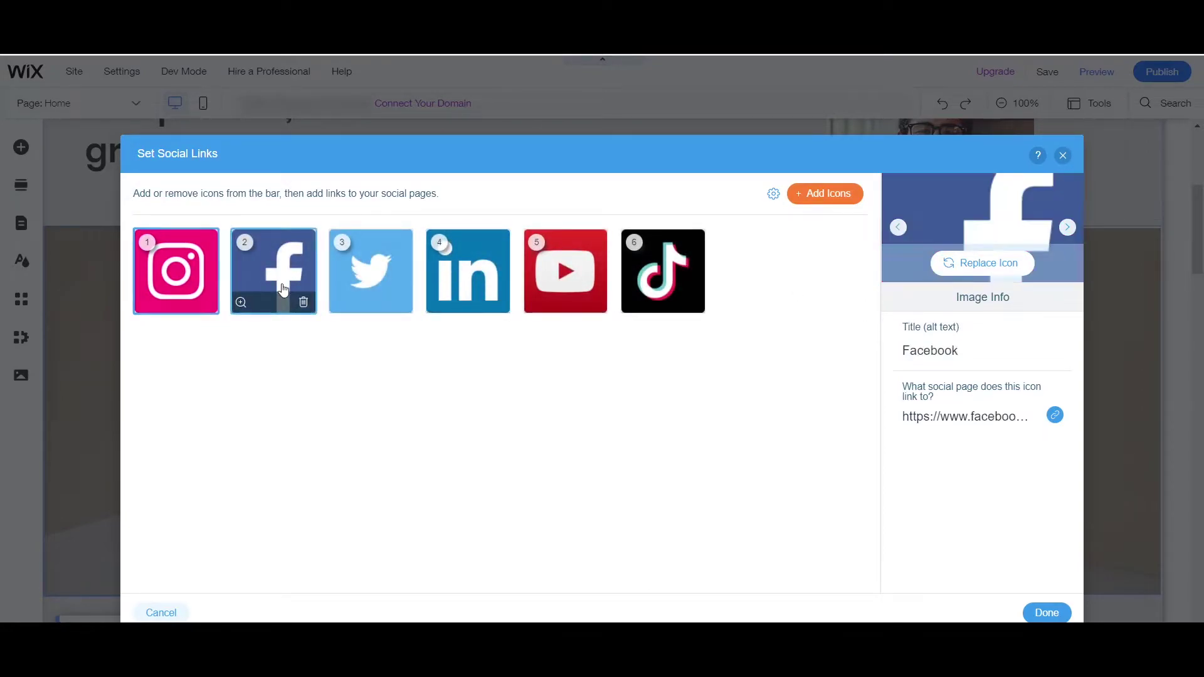
{"action": "left_click", "coordinate": [182, 270]}
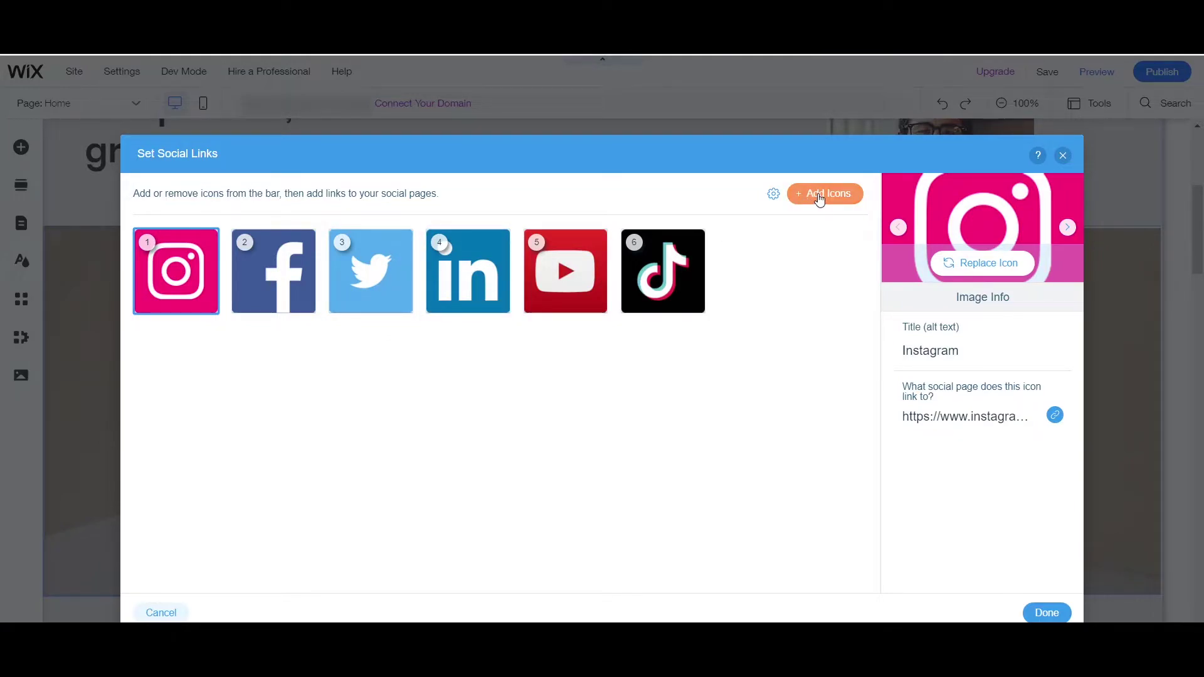
{"action": "left_click", "coordinate": [1063, 156]}
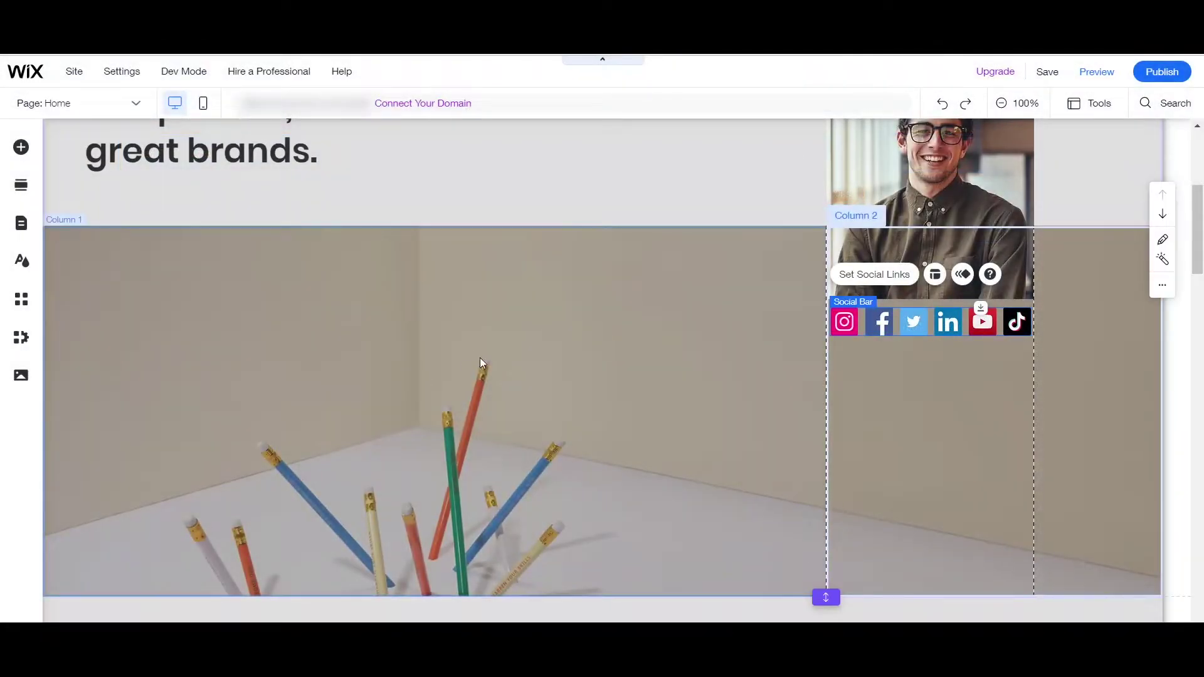
Step: Browse the video, online store, contact and menu element categories, then switch to Add Section layouts
{"action": "left_click", "coordinate": [21, 148]}
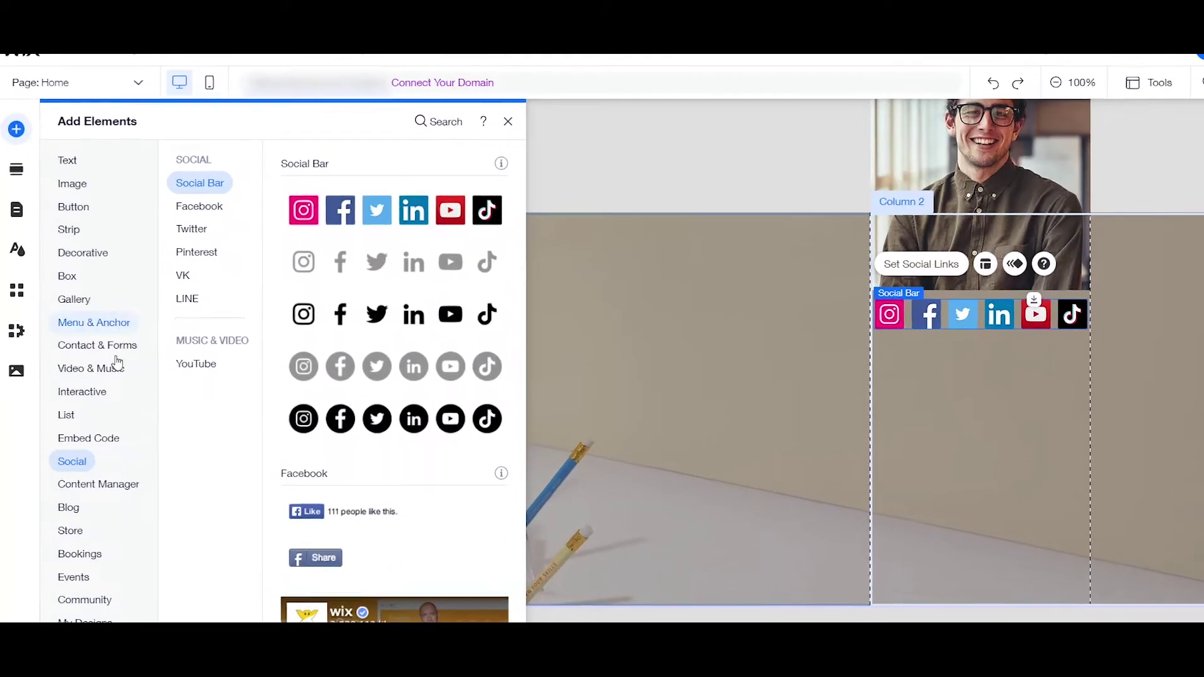
{"action": "left_click", "coordinate": [91, 369]}
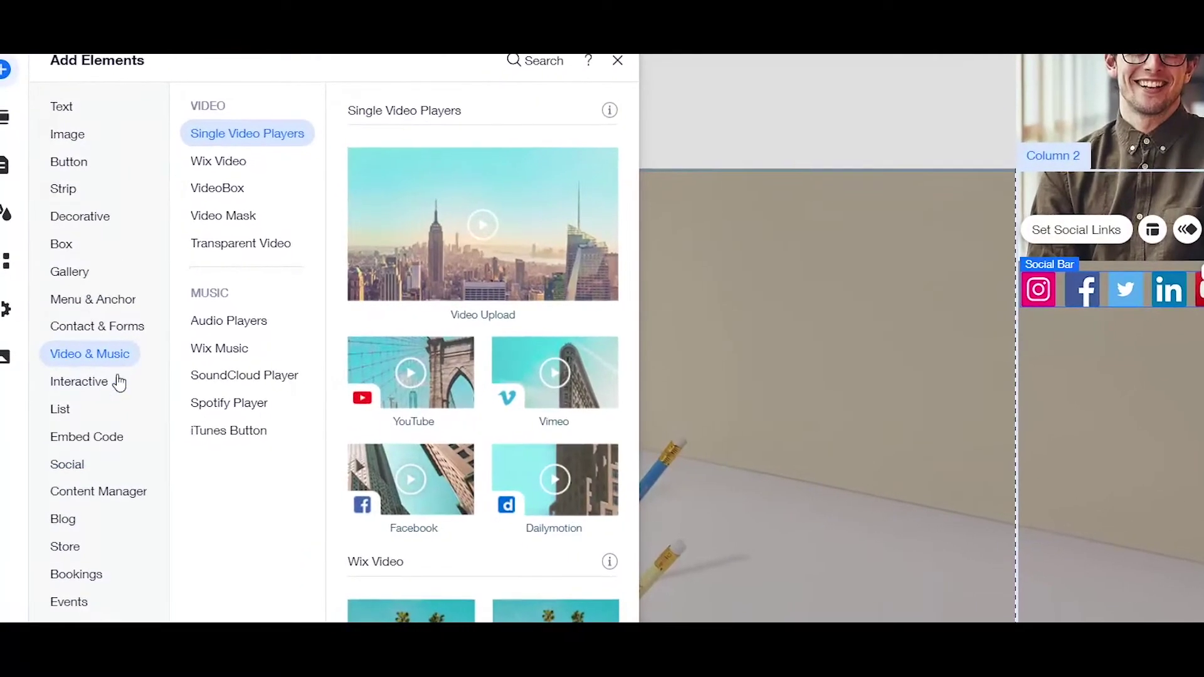
{"action": "left_click", "coordinate": [77, 544]}
{"action": "left_click", "coordinate": [121, 326]}
{"action": "left_click", "coordinate": [113, 295]}
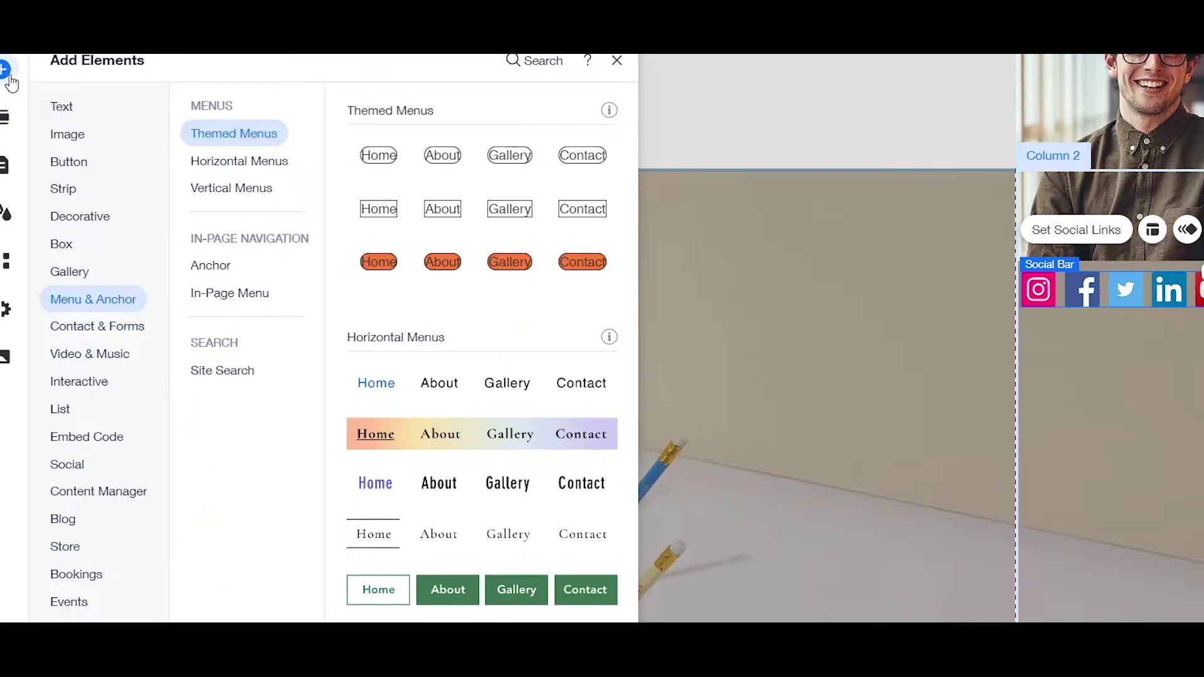
{"action": "left_click", "coordinate": [5, 117]}
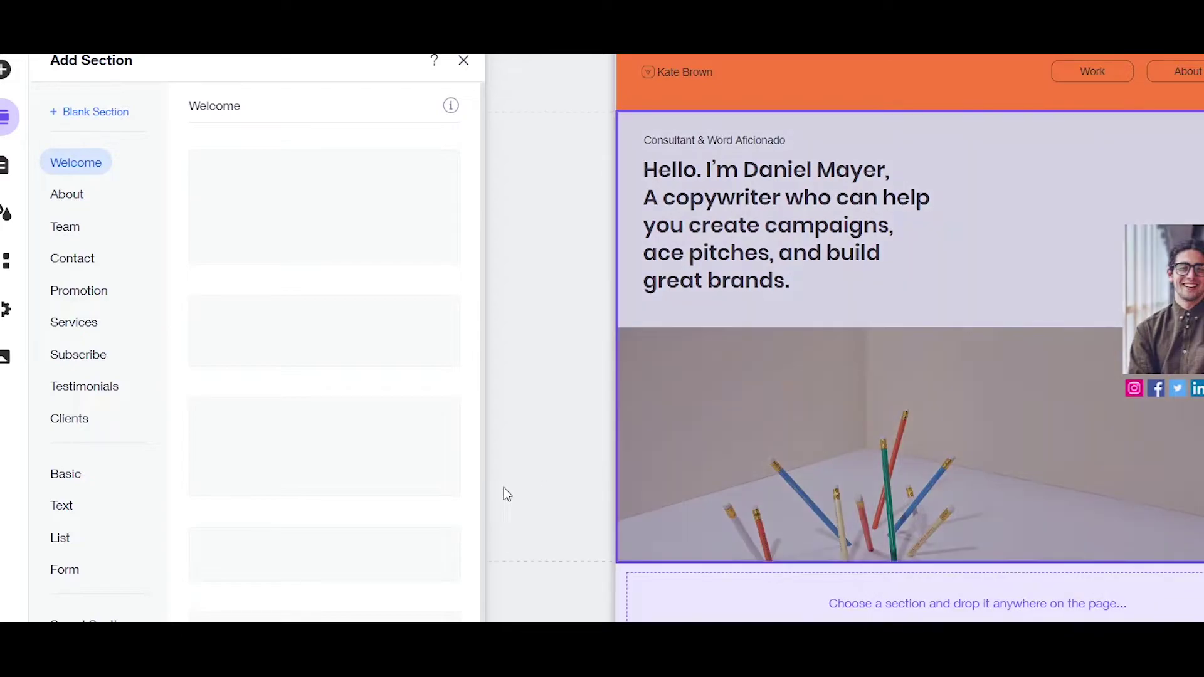
Step: Drop the About category's 'Get to Know Us' layout below the hero and close the panel
{"action": "left_click", "coordinate": [77, 199]}
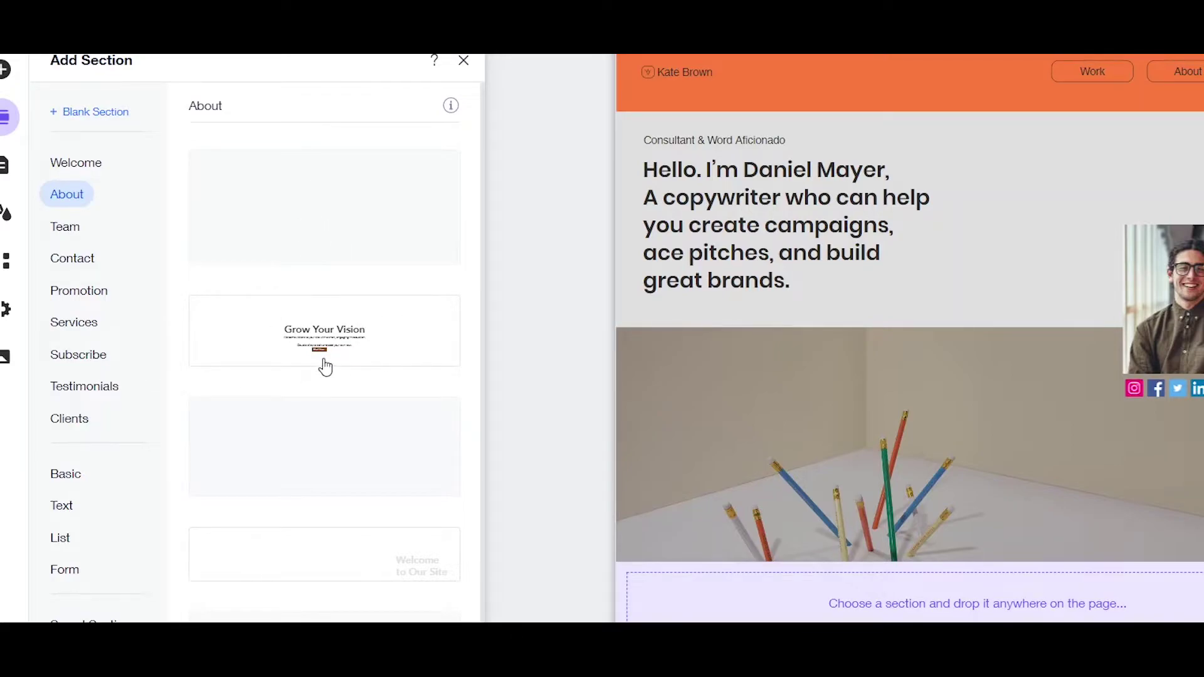
{"action": "scroll", "coordinate": [326, 373], "scroll_direction": "down", "scroll_amount": 1}
{"action": "scroll", "coordinate": [339, 379], "scroll_direction": "up", "scroll_amount": 1}
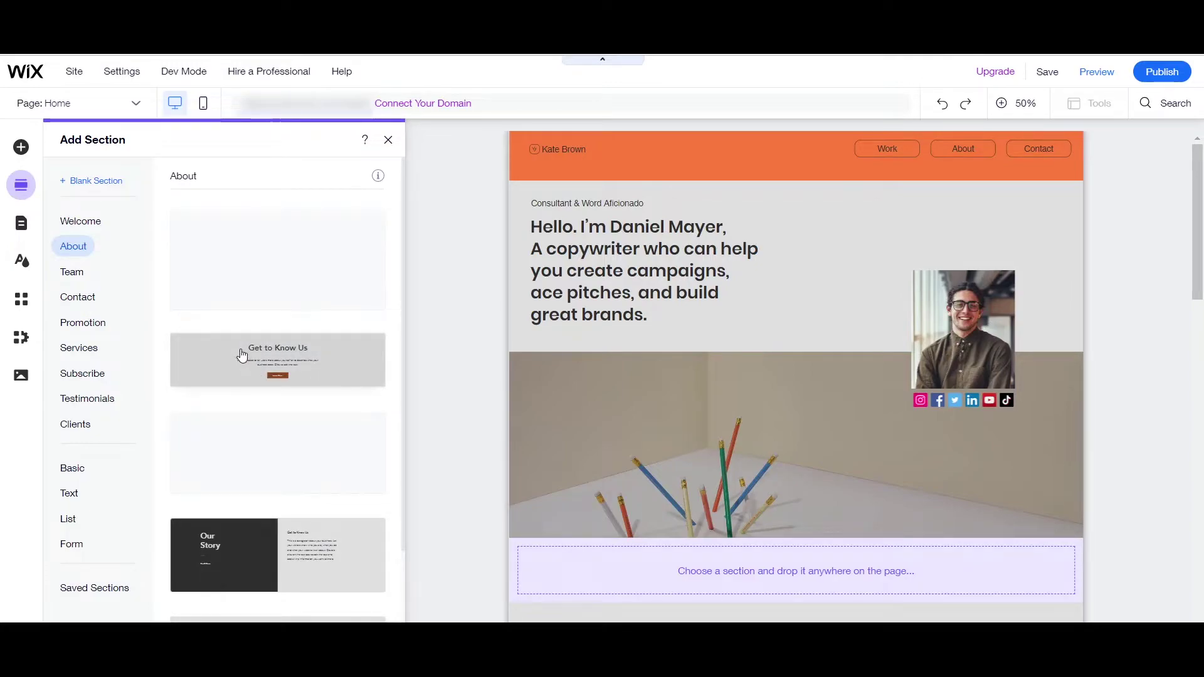
{"action": "left_click_drag", "start_coordinate": [270, 359], "coordinate": [789, 555]}
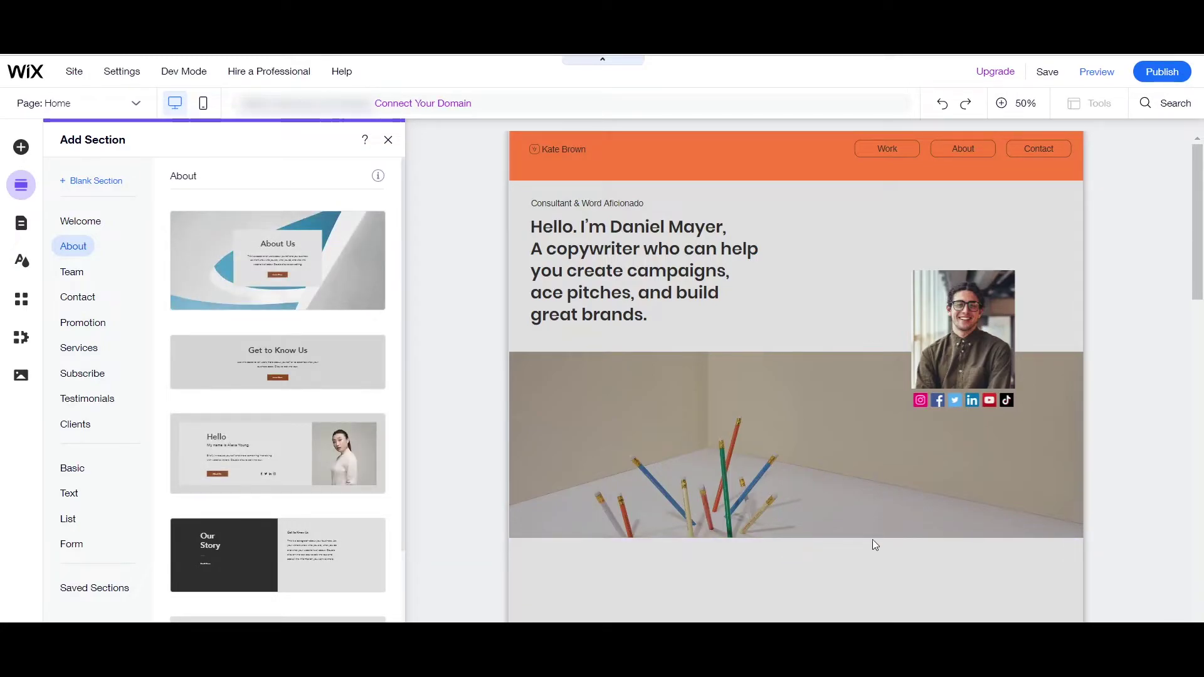
{"action": "scroll", "coordinate": [852, 490], "scroll_direction": "down", "scroll_amount": 1}
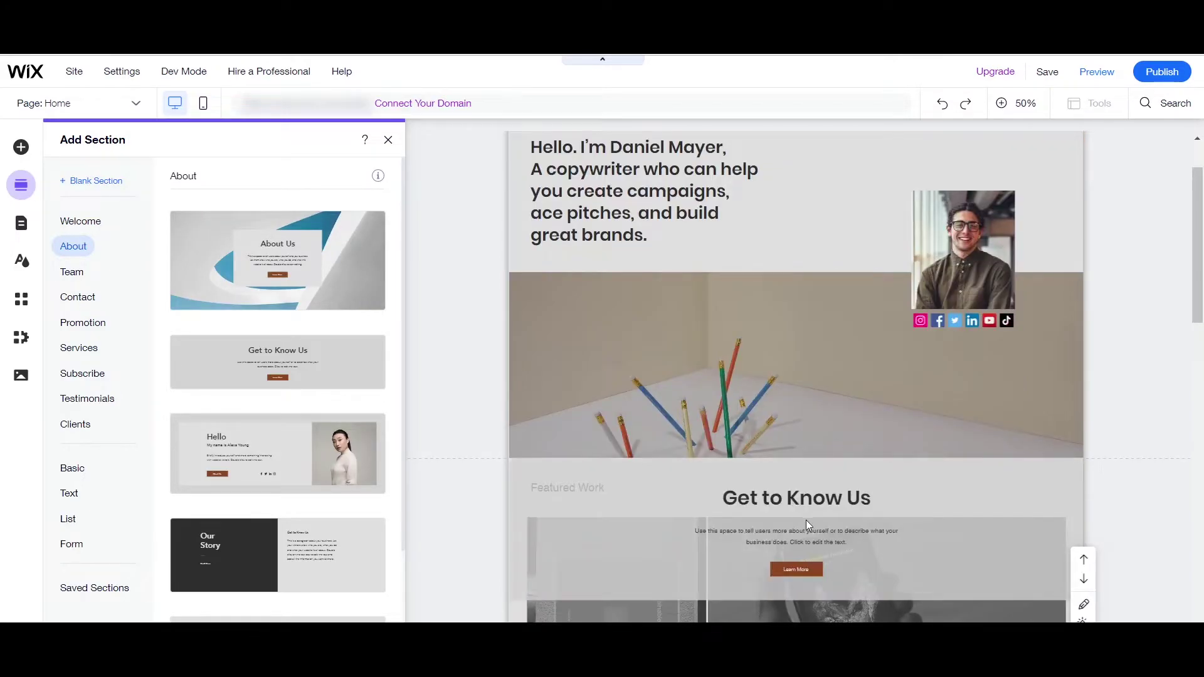
{"action": "left_click", "coordinate": [786, 506]}
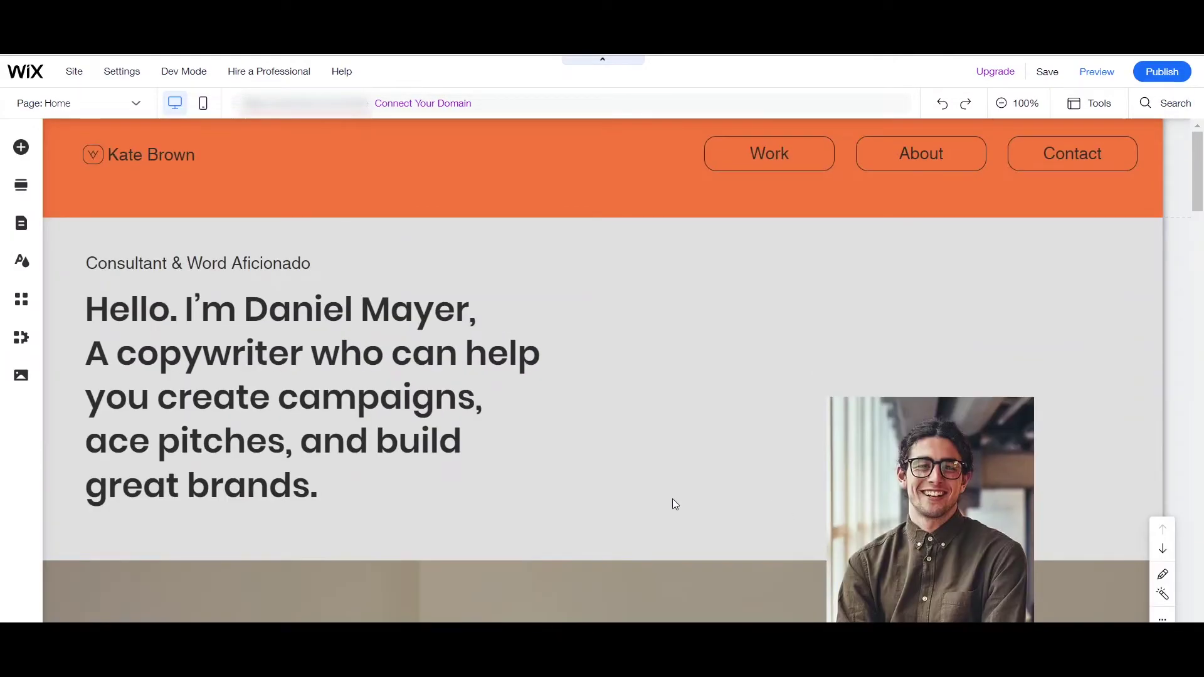
Step: Select the Get to Know Us section's Learn More button and open its Button Settings
{"action": "scroll", "coordinate": [637, 464], "scroll_direction": "down", "scroll_amount": 6}
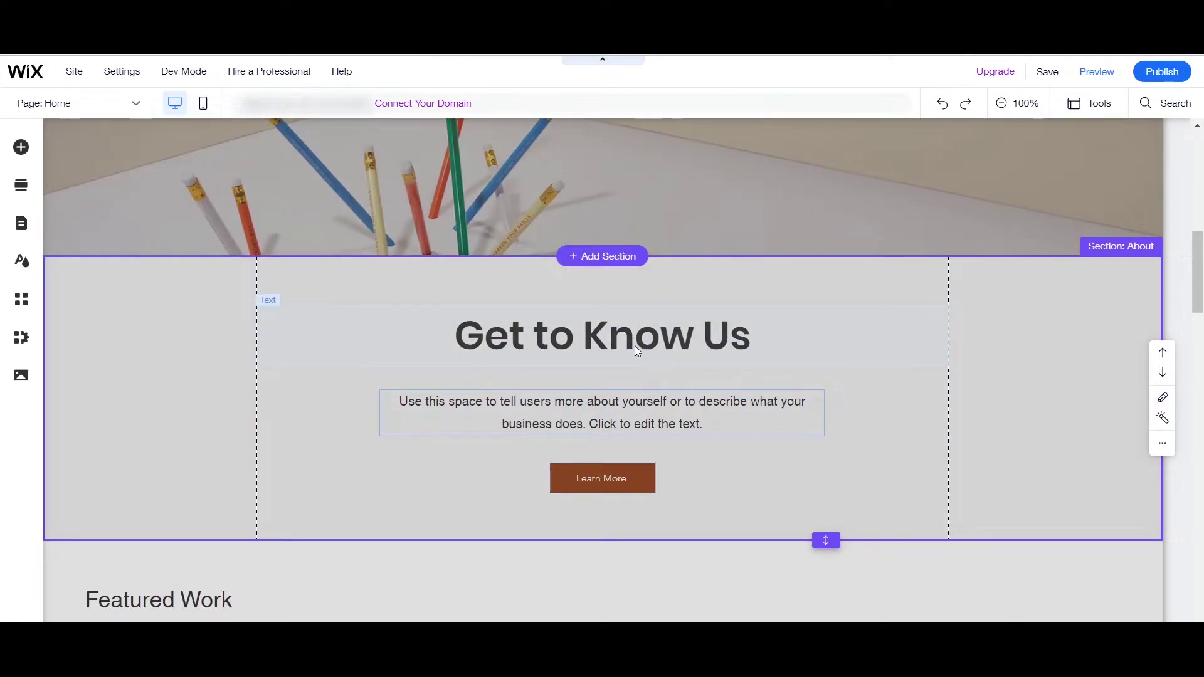
{"action": "left_click", "coordinate": [533, 388]}
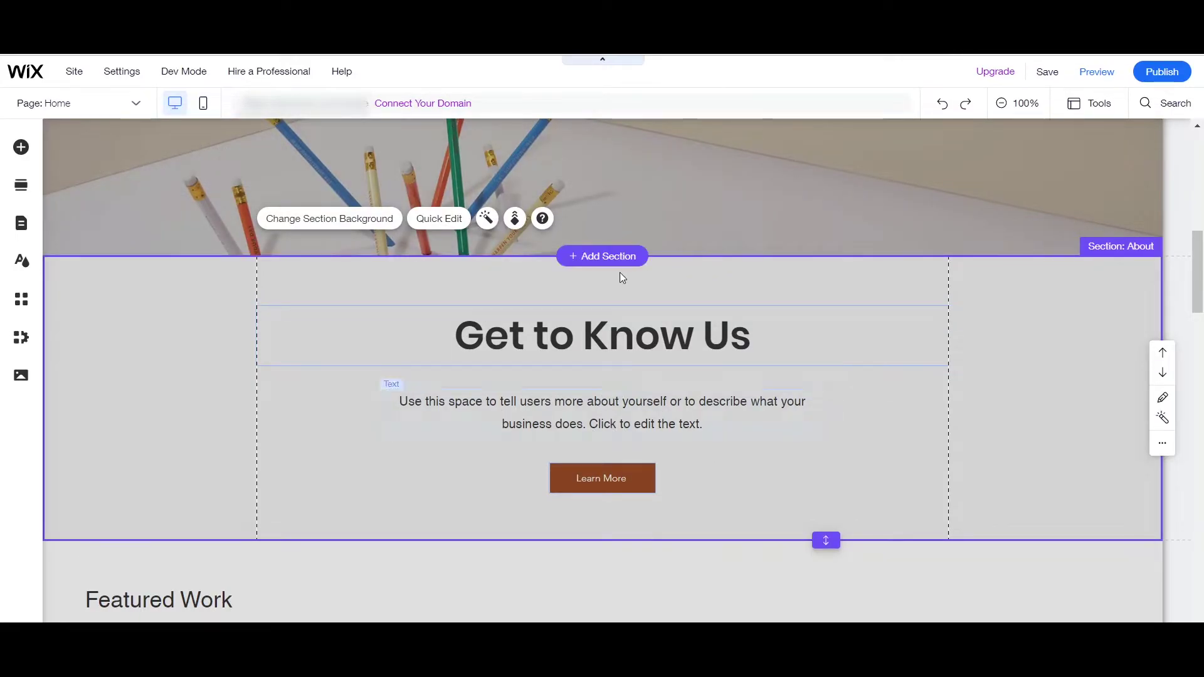
{"action": "left_click", "coordinate": [616, 480]}
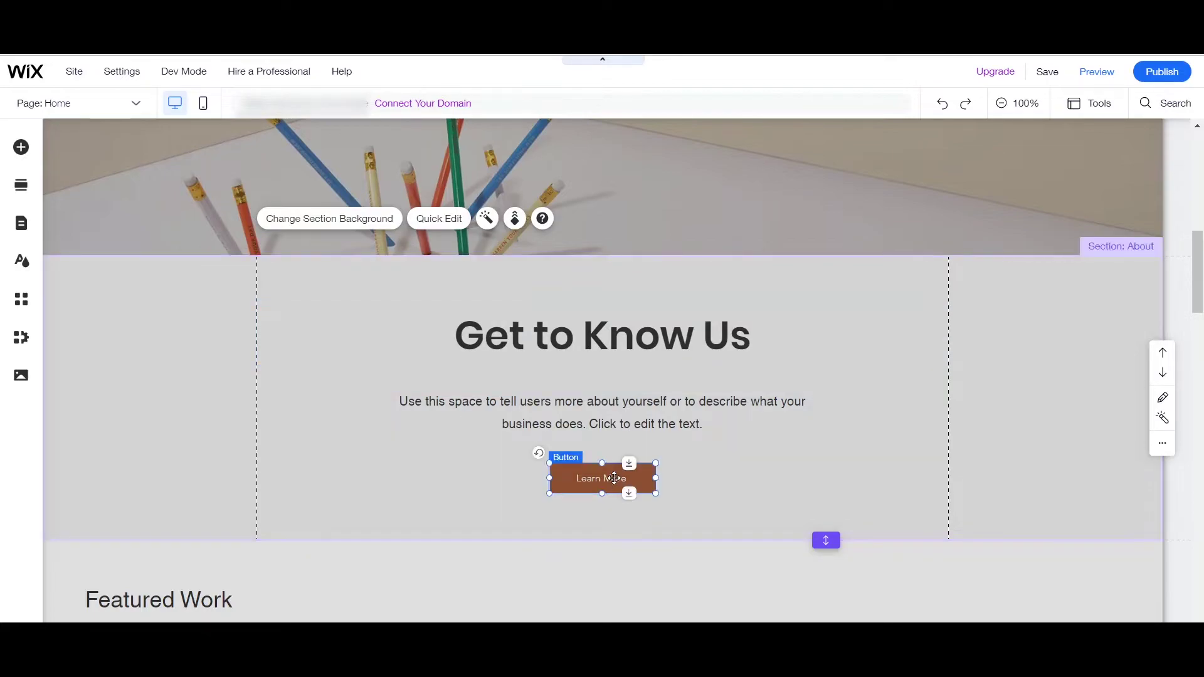
{"action": "double_click", "coordinate": [605, 480]}
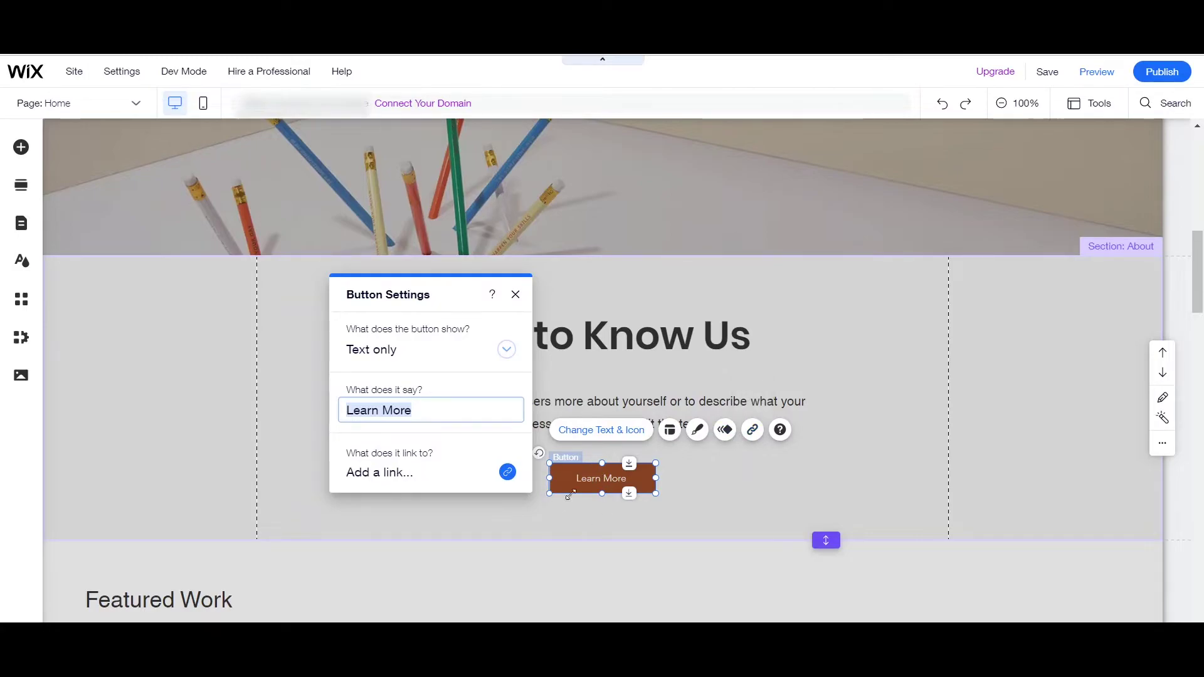
Step: Open Menus & Pages and bring up the Add Page template gallery on the About category
{"action": "left_click", "coordinate": [19, 229]}
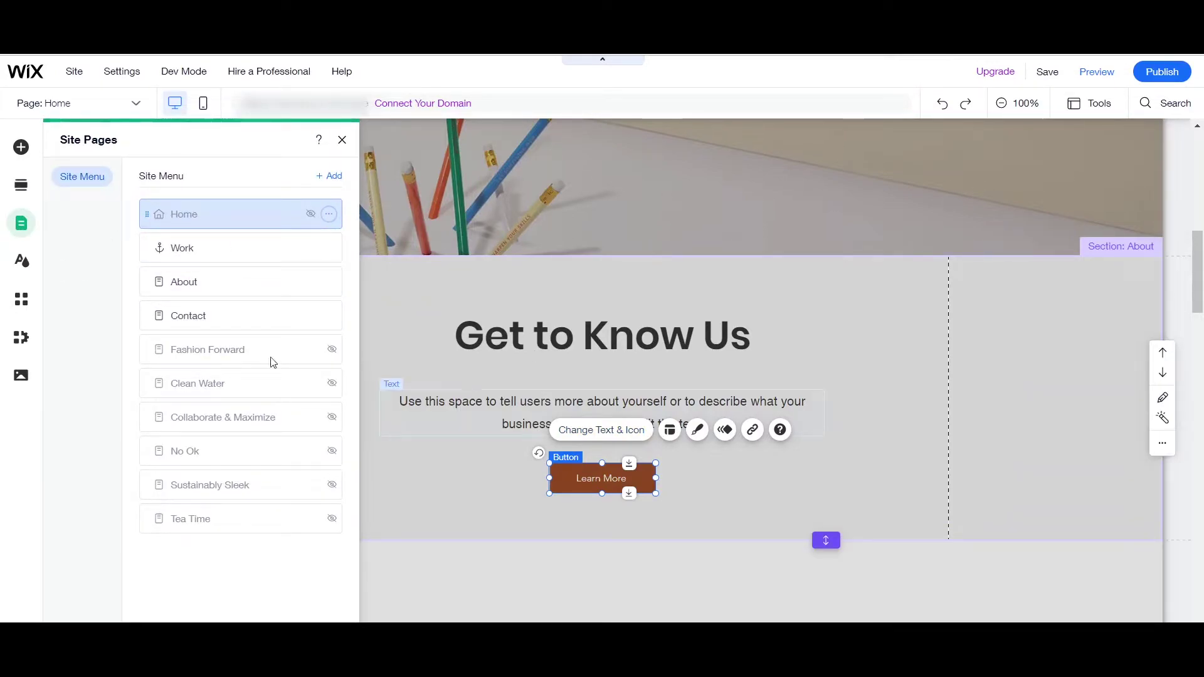
{"action": "scroll", "coordinate": [755, 275], "scroll_direction": "up", "scroll_amount": 10}
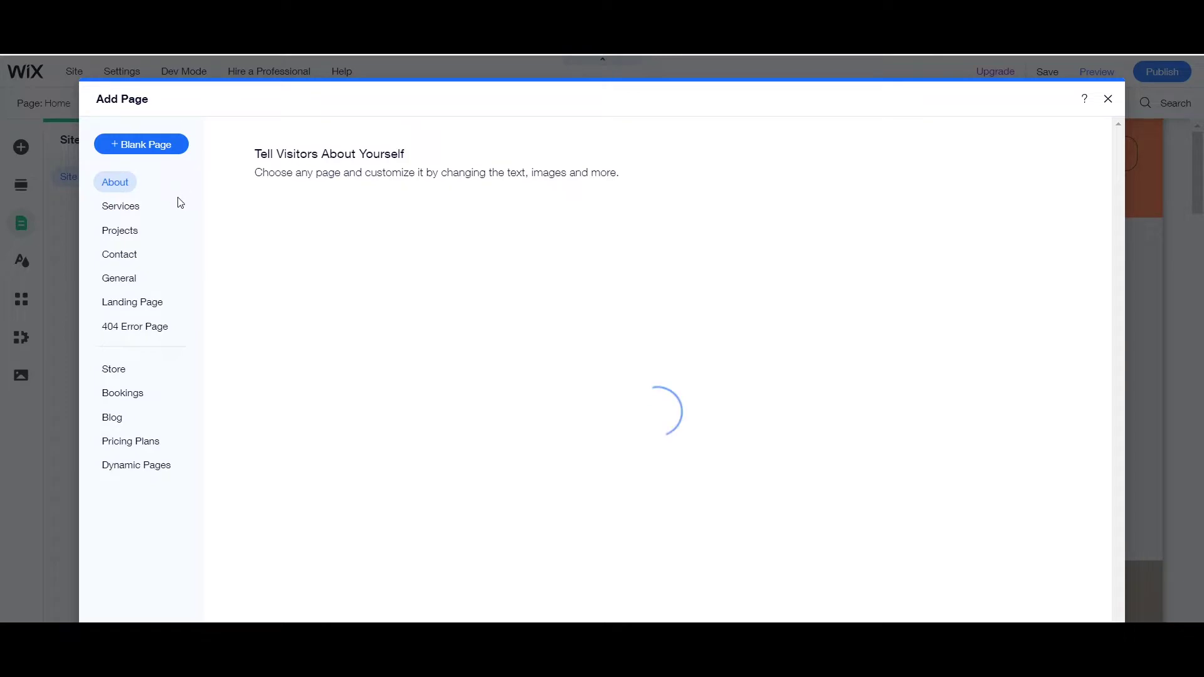
Step: Add a Services page from a template in the Services category
{"action": "left_click", "coordinate": [126, 216]}
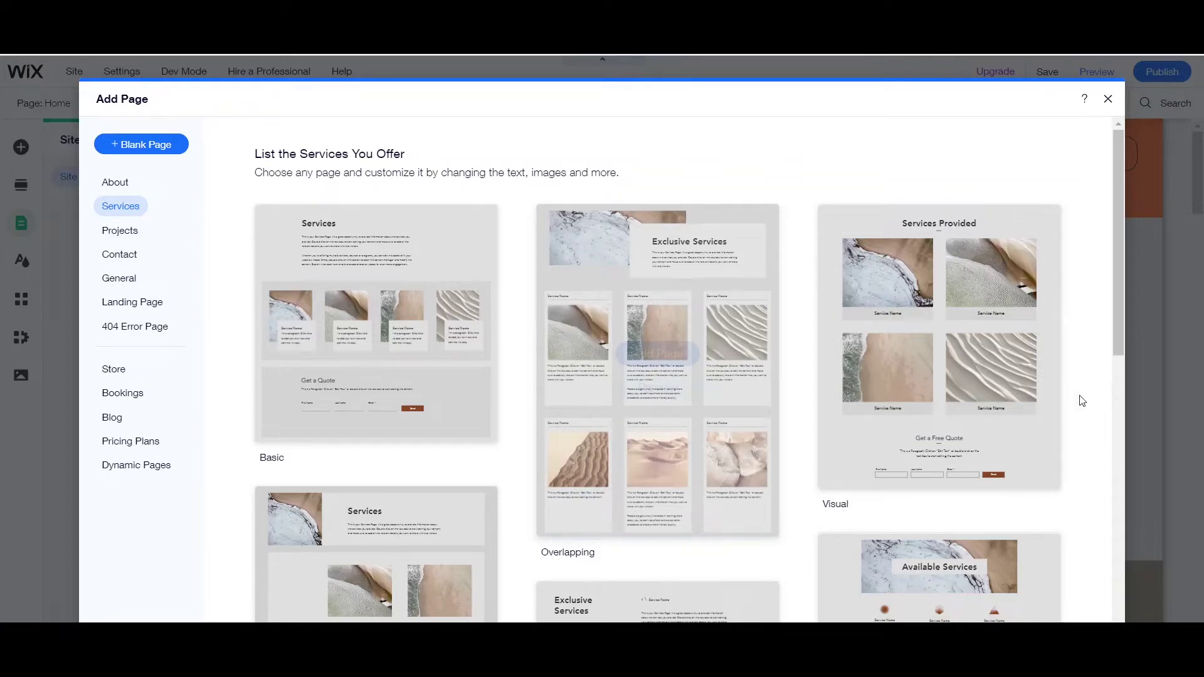
{"action": "scroll", "coordinate": [1074, 420], "scroll_direction": "down", "scroll_amount": 3}
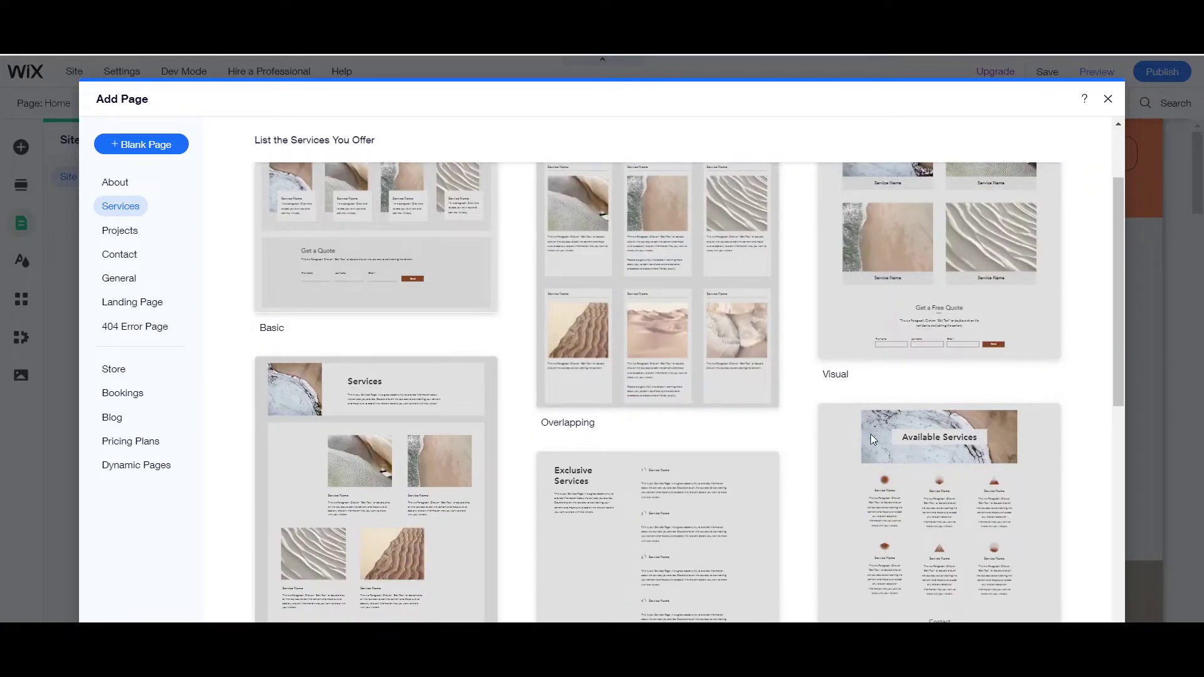
{"action": "scroll", "coordinate": [875, 434], "scroll_direction": "down", "scroll_amount": 1}
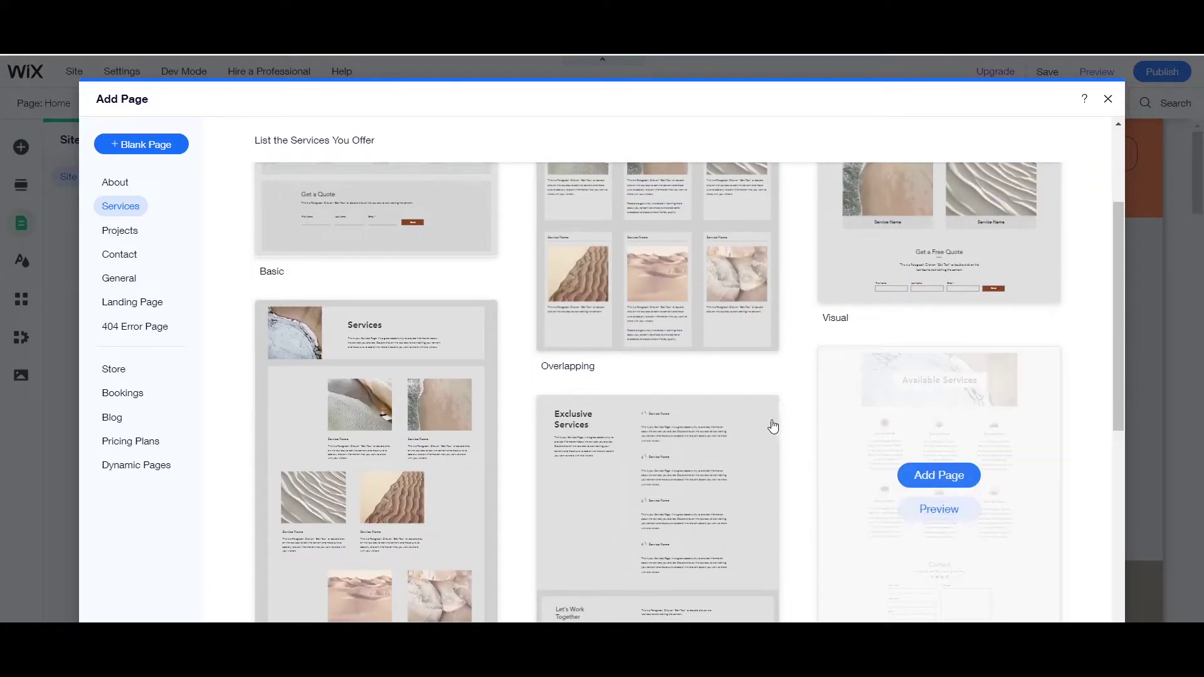
{"action": "scroll", "coordinate": [742, 423], "scroll_direction": "down", "scroll_amount": 6}
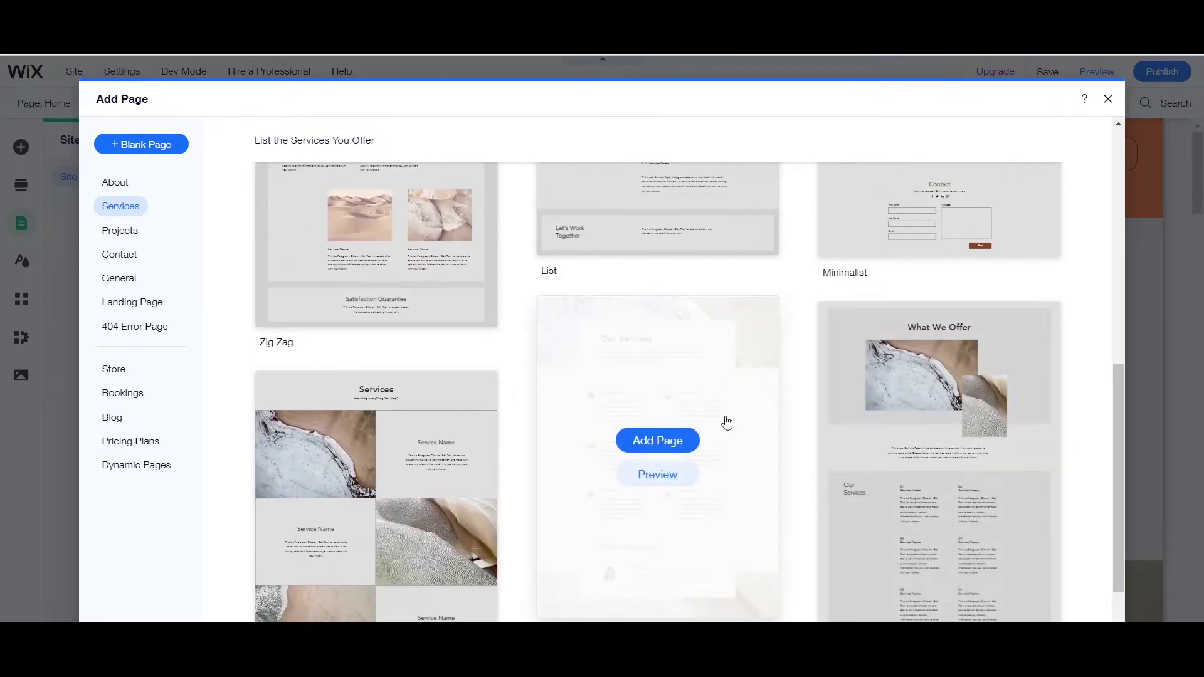
{"action": "left_click", "coordinate": [376, 502]}
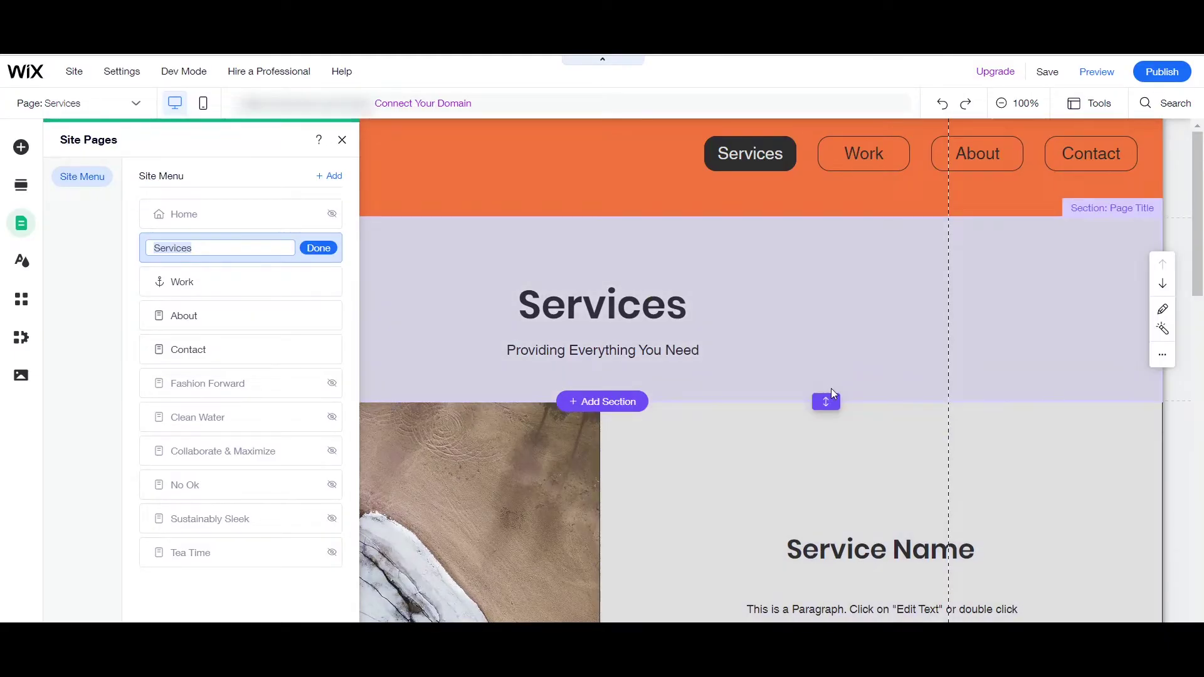
Step: Close Site Pages, then reopen Menus & Pages and return to the Home page
{"action": "scroll", "coordinate": [721, 456], "scroll_direction": "down", "scroll_amount": 4}
{"action": "scroll", "coordinate": [721, 454], "scroll_direction": "up", "scroll_amount": 4}
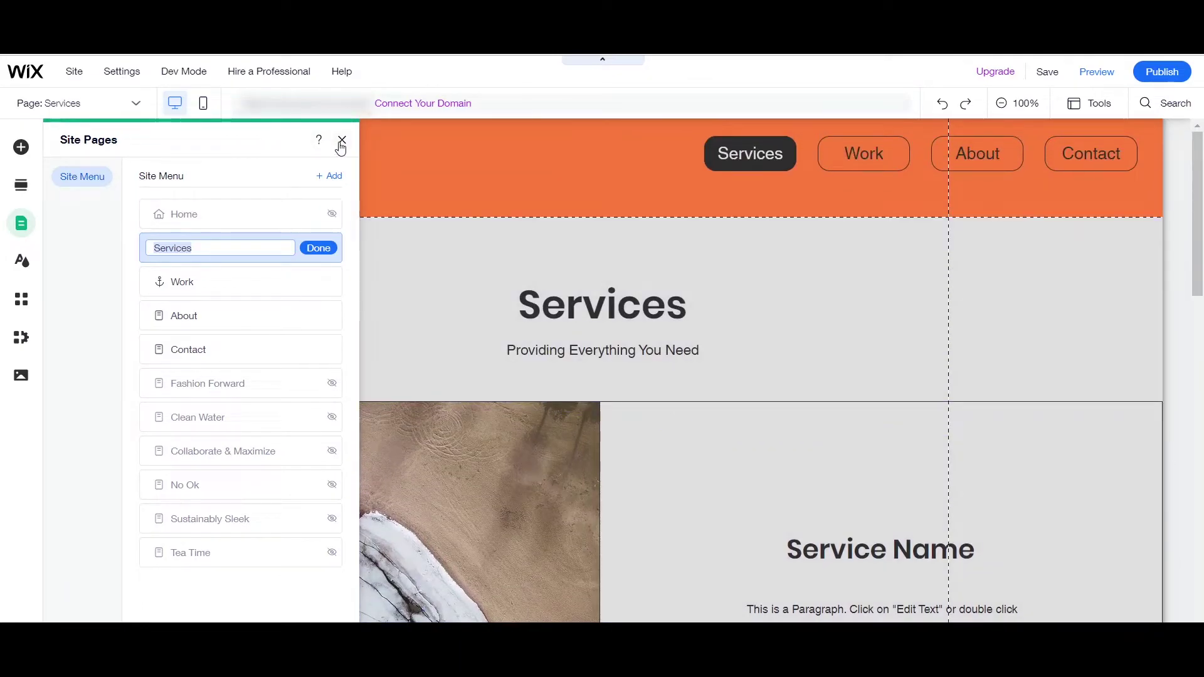
{"action": "left_click", "coordinate": [342, 141]}
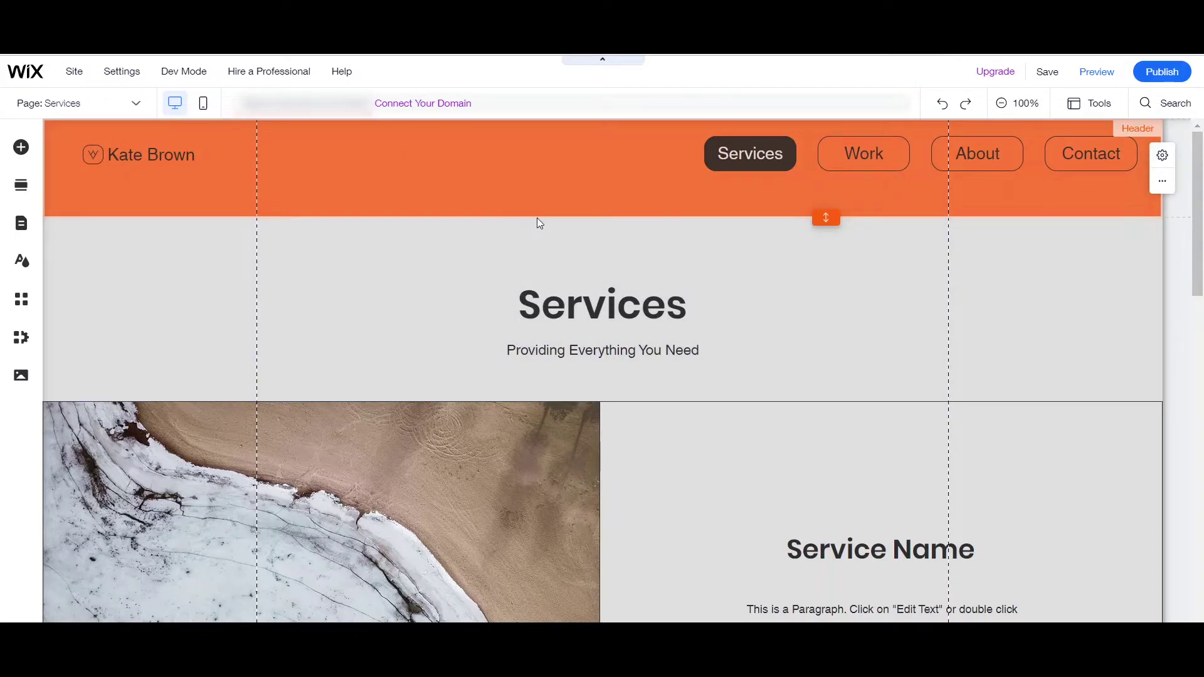
{"action": "left_click", "coordinate": [21, 226]}
{"action": "left_click", "coordinate": [188, 214]}
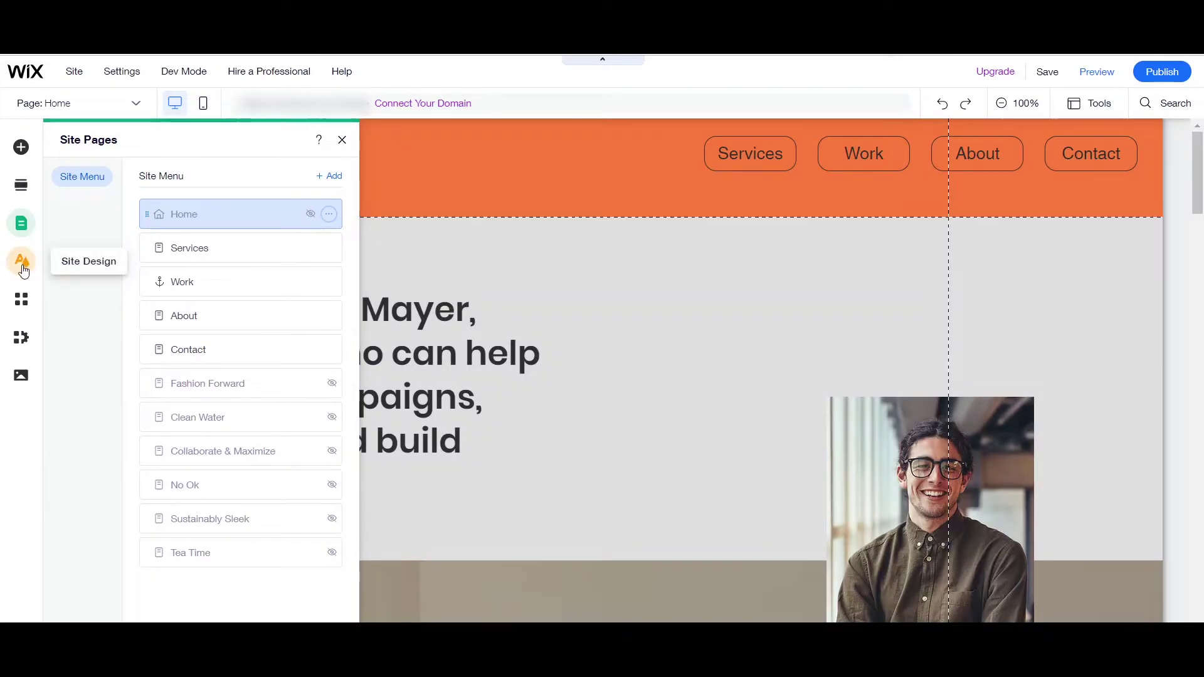
Step: Preview the Energetic and Retro Vibrant themes, then apply the Eclectic colour and text theme
{"action": "left_click", "coordinate": [21, 262]}
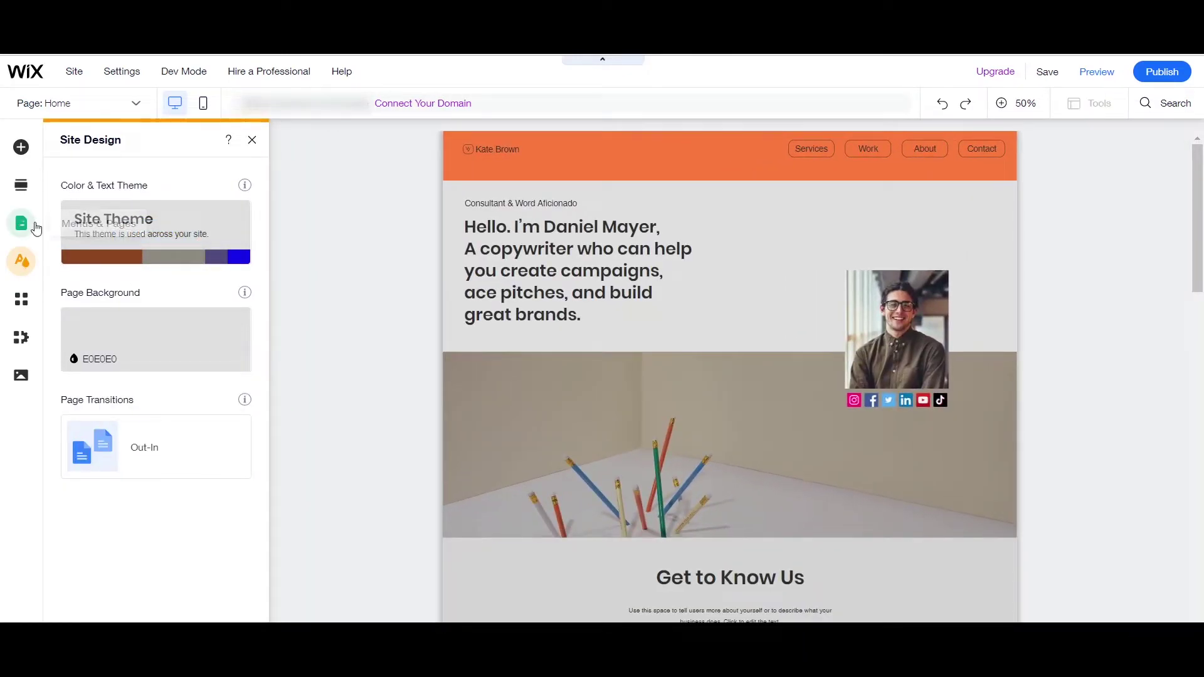
{"action": "mouse_move", "coordinate": [117, 245]}
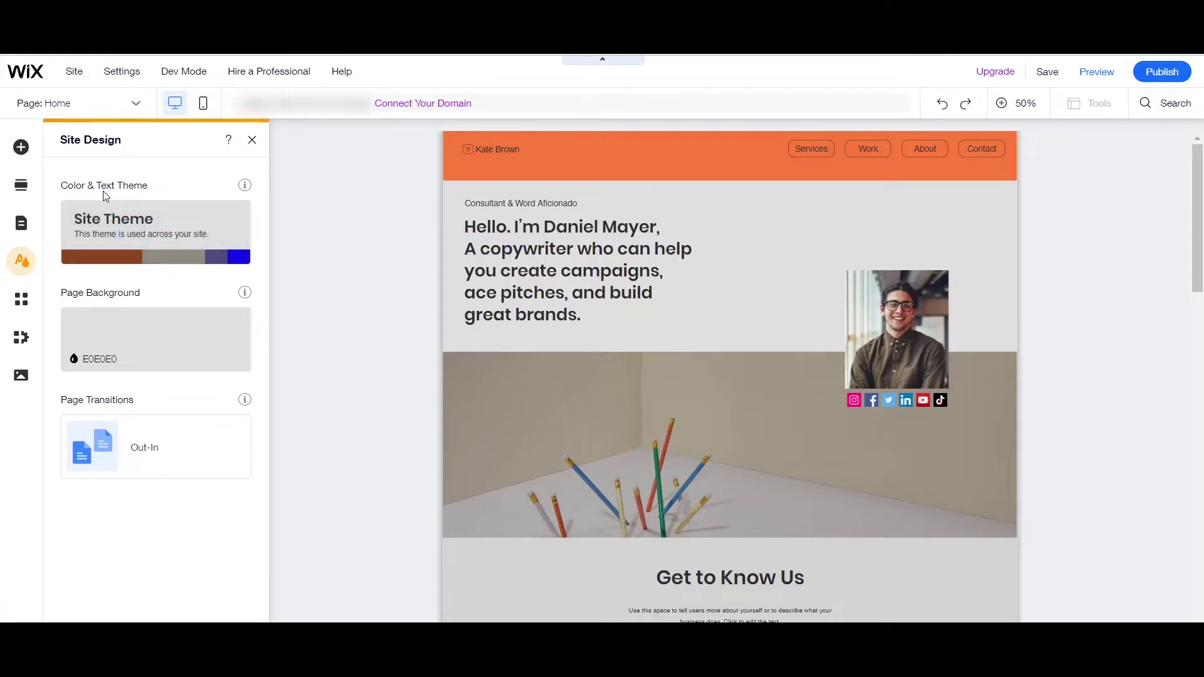
{"action": "left_click", "coordinate": [159, 237]}
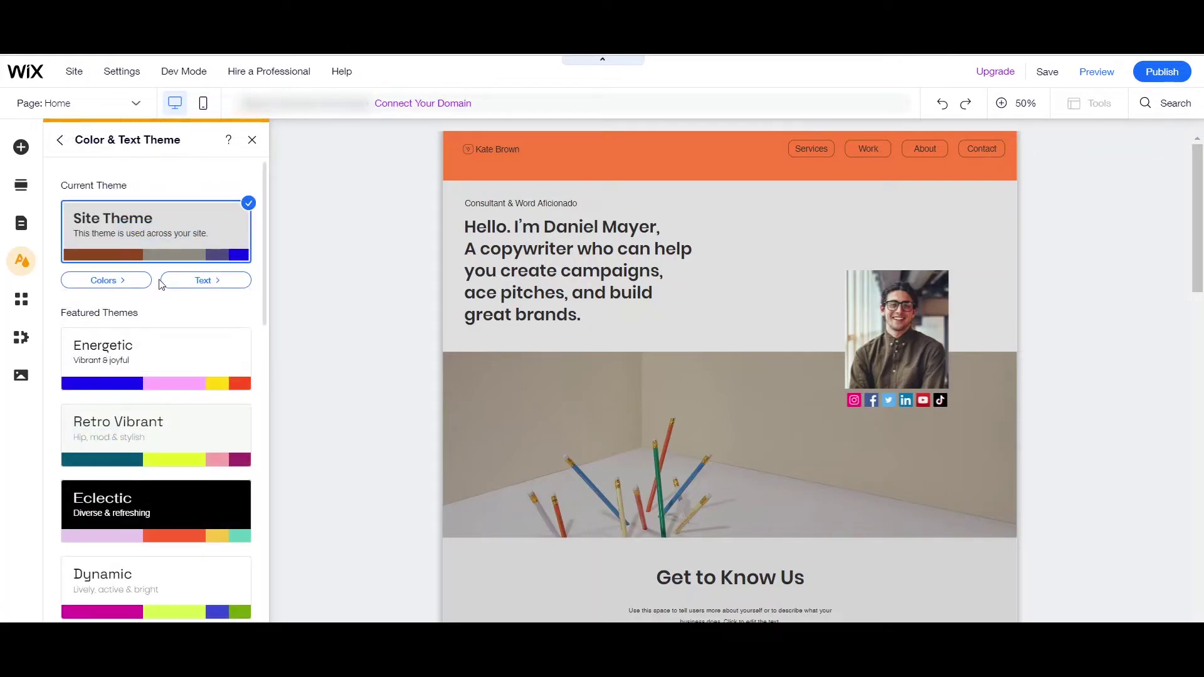
{"action": "left_click", "coordinate": [156, 359]}
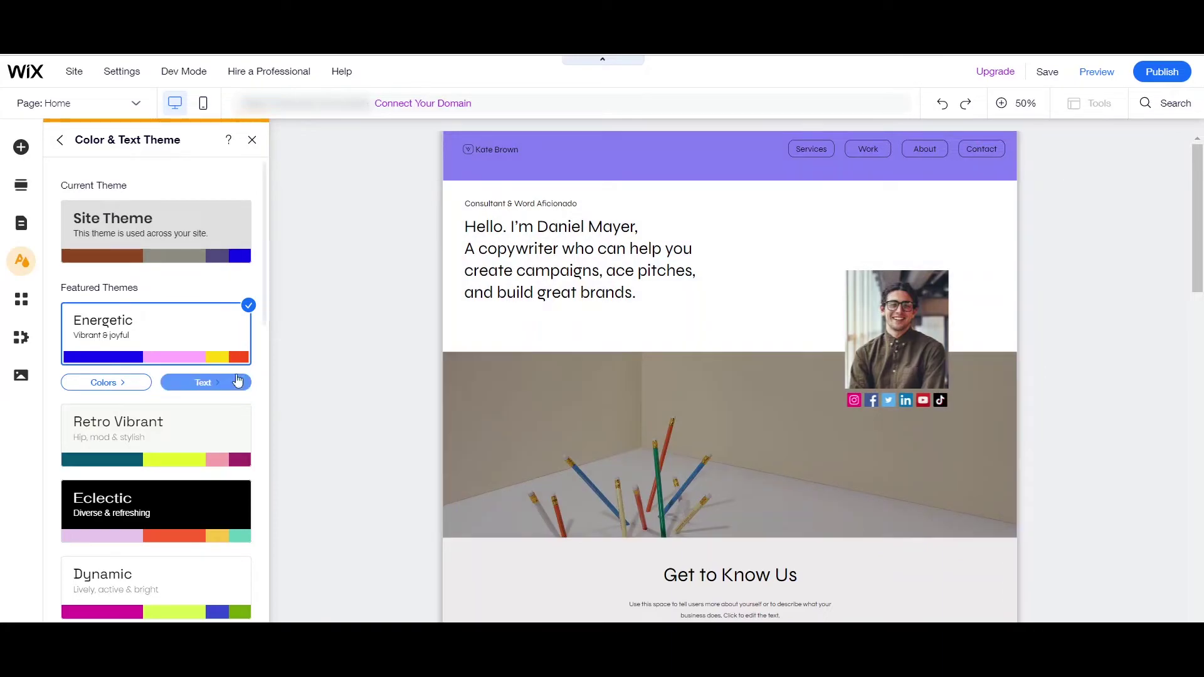
{"action": "left_click", "coordinate": [196, 430]}
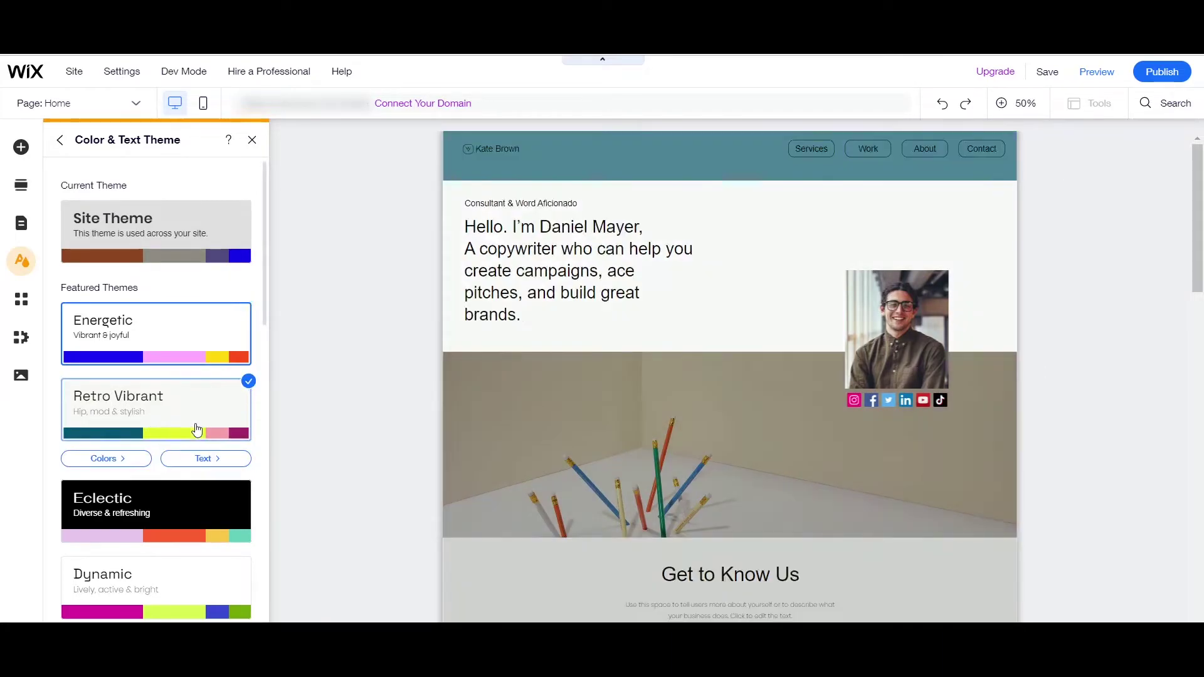
{"action": "scroll", "coordinate": [251, 436], "scroll_direction": "down", "scroll_amount": 1}
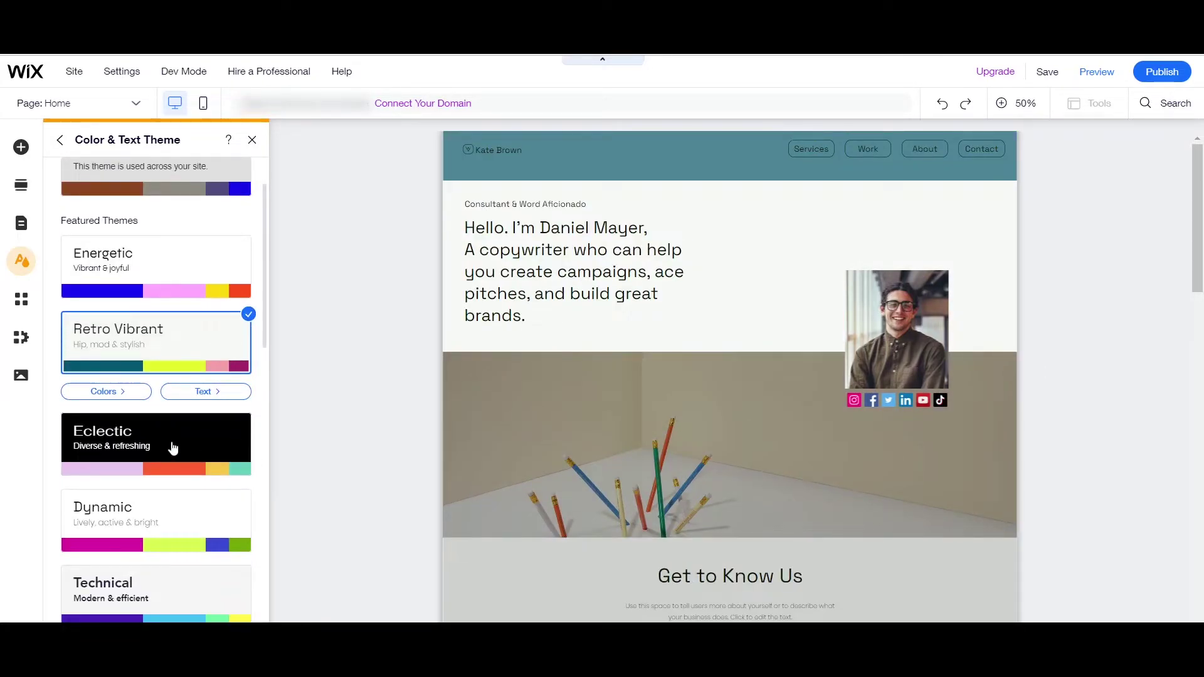
{"action": "scroll", "coordinate": [174, 448], "scroll_direction": "down", "scroll_amount": 1}
{"action": "left_click", "coordinate": [152, 429]}
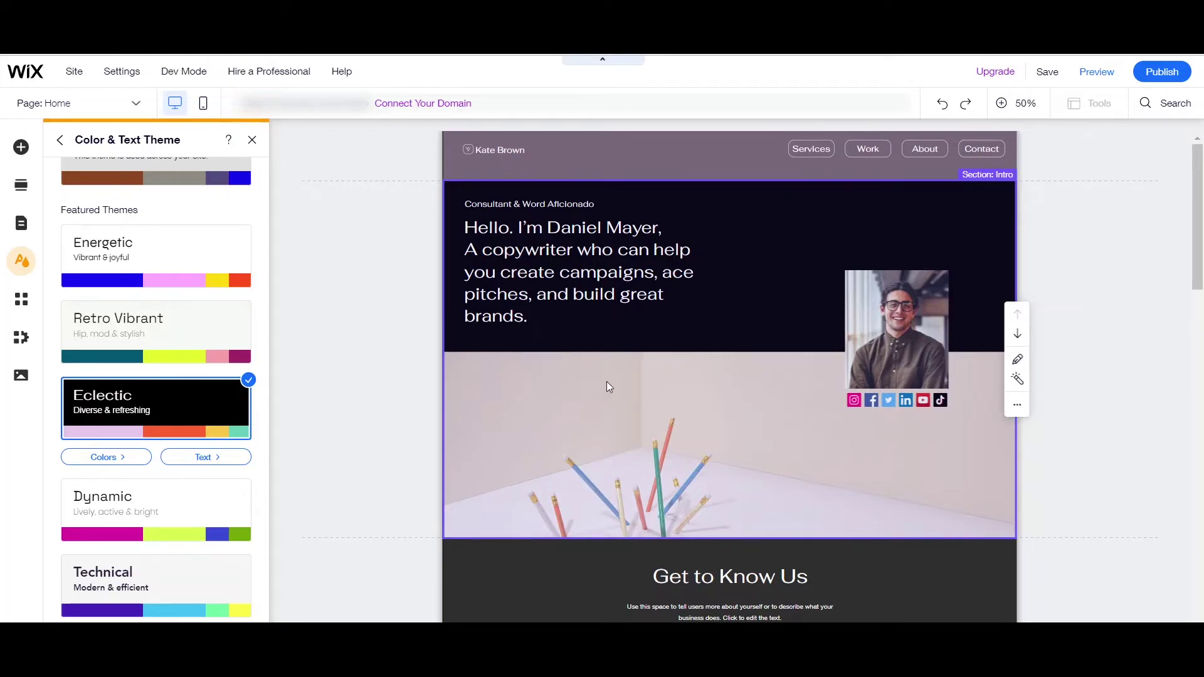
{"action": "scroll", "coordinate": [410, 326], "scroll_direction": "down", "scroll_amount": 3}
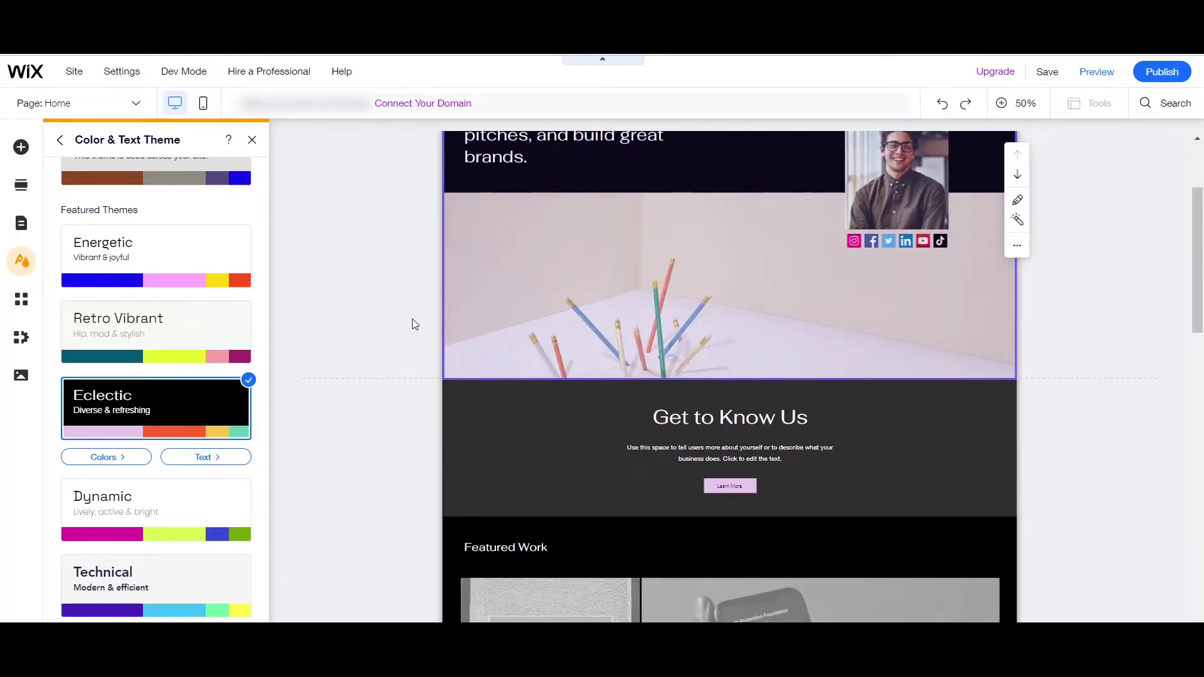
{"action": "left_click", "coordinate": [63, 141]}
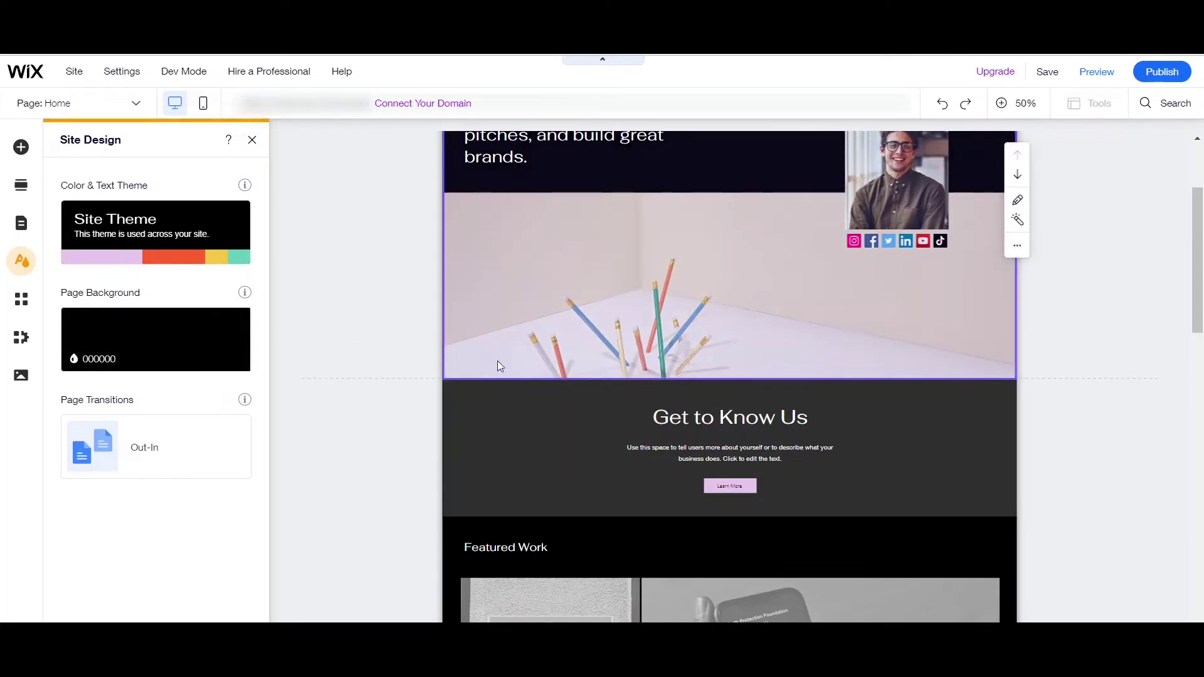
Step: Open the Wix App Market and scroll through Business Solutions apps like Stores, Bookings, Events and Blog
{"action": "left_click", "coordinate": [21, 301]}
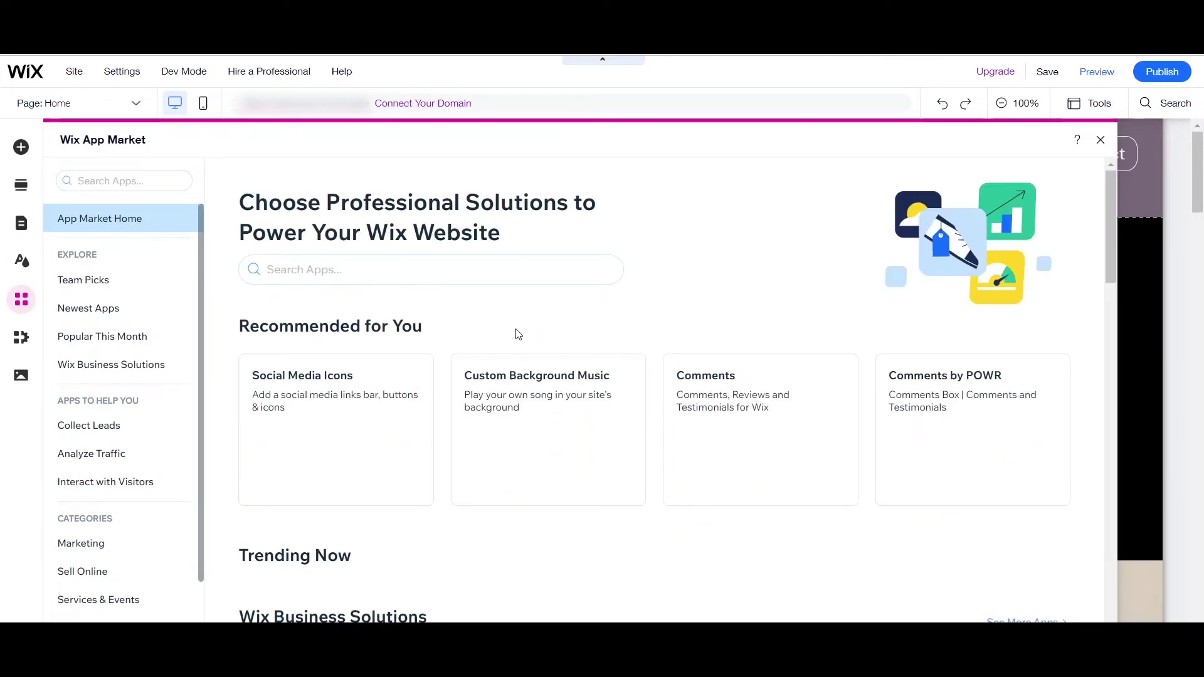
{"action": "scroll", "coordinate": [518, 334], "scroll_direction": "down", "scroll_amount": 12}
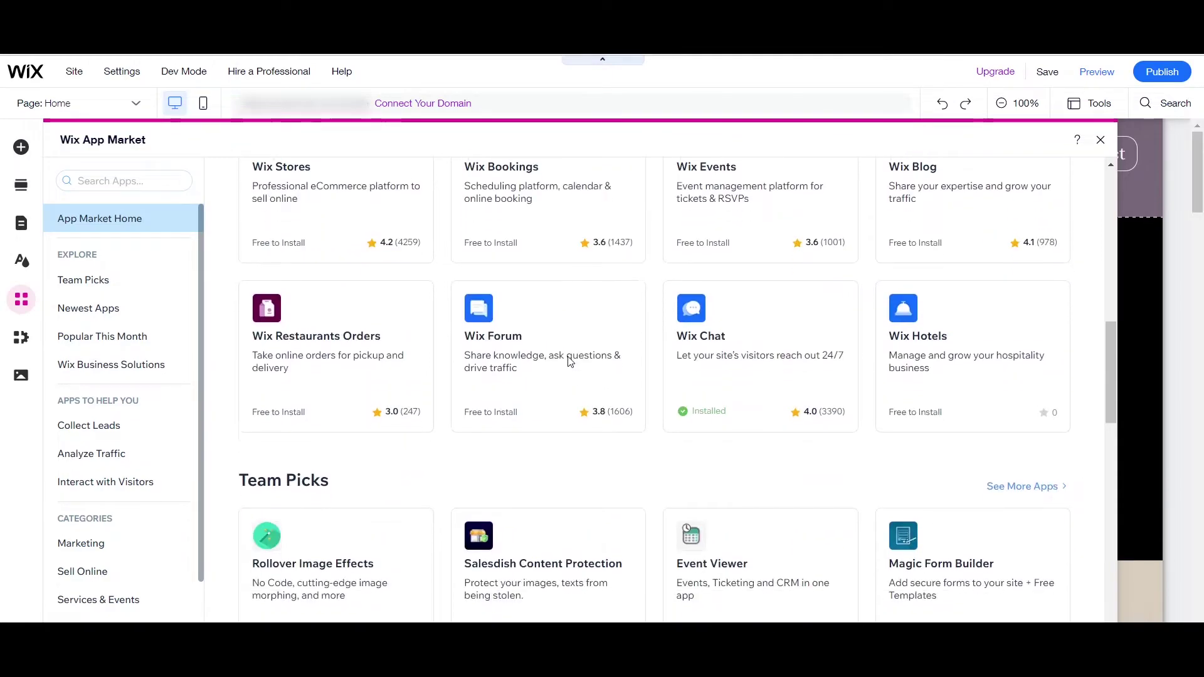
{"action": "scroll", "coordinate": [556, 366], "scroll_direction": "up", "scroll_amount": 1}
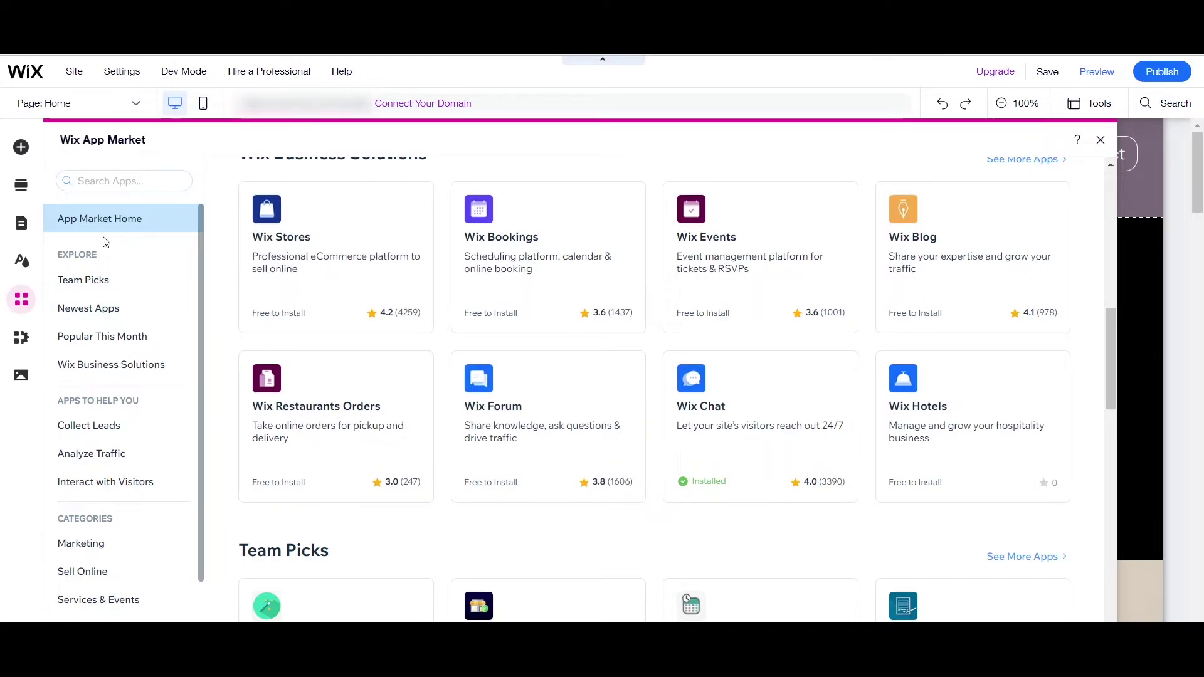
{"action": "scroll", "coordinate": [108, 260], "scroll_direction": "down", "scroll_amount": 1}
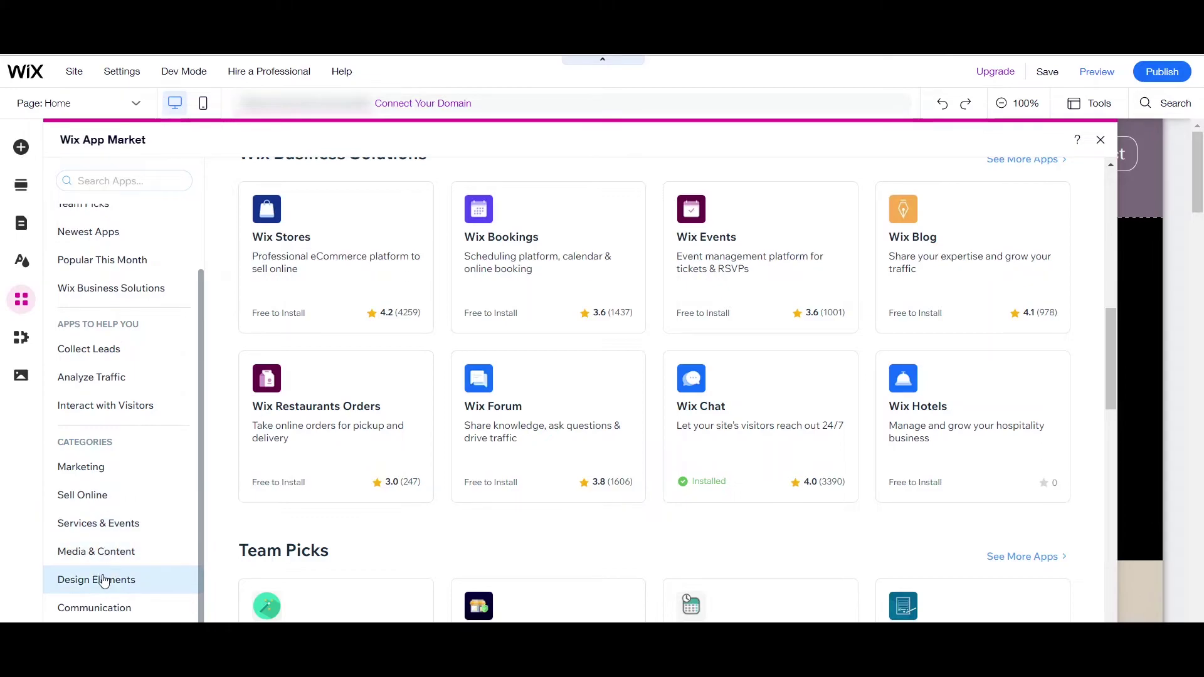
Step: Review Wix Chat and Wix Forms & Payments management in My Business, then bring up Media
{"action": "left_click", "coordinate": [20, 340]}
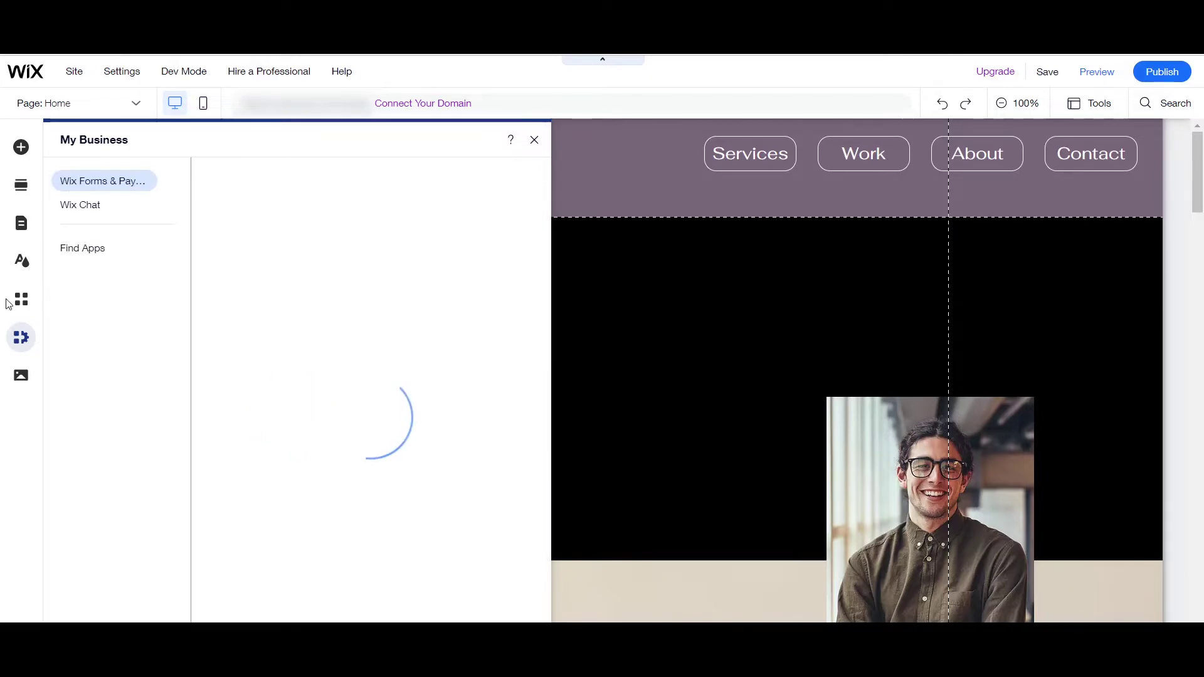
{"action": "left_click", "coordinate": [103, 213]}
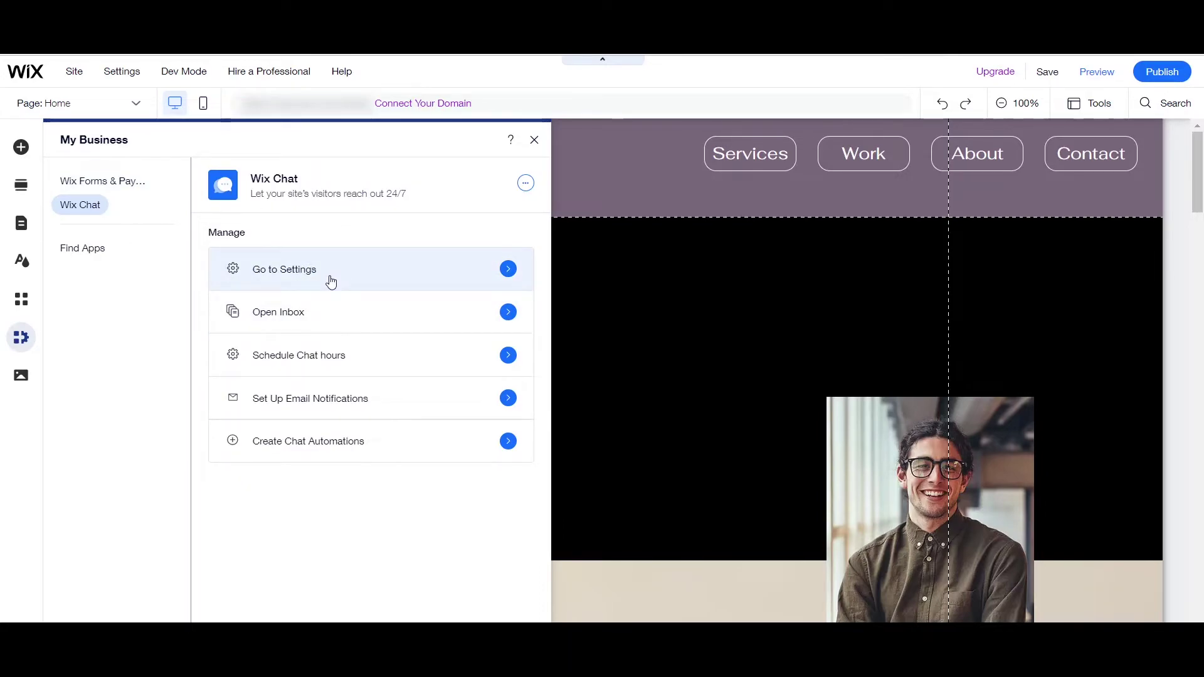
{"action": "left_click", "coordinate": [129, 186]}
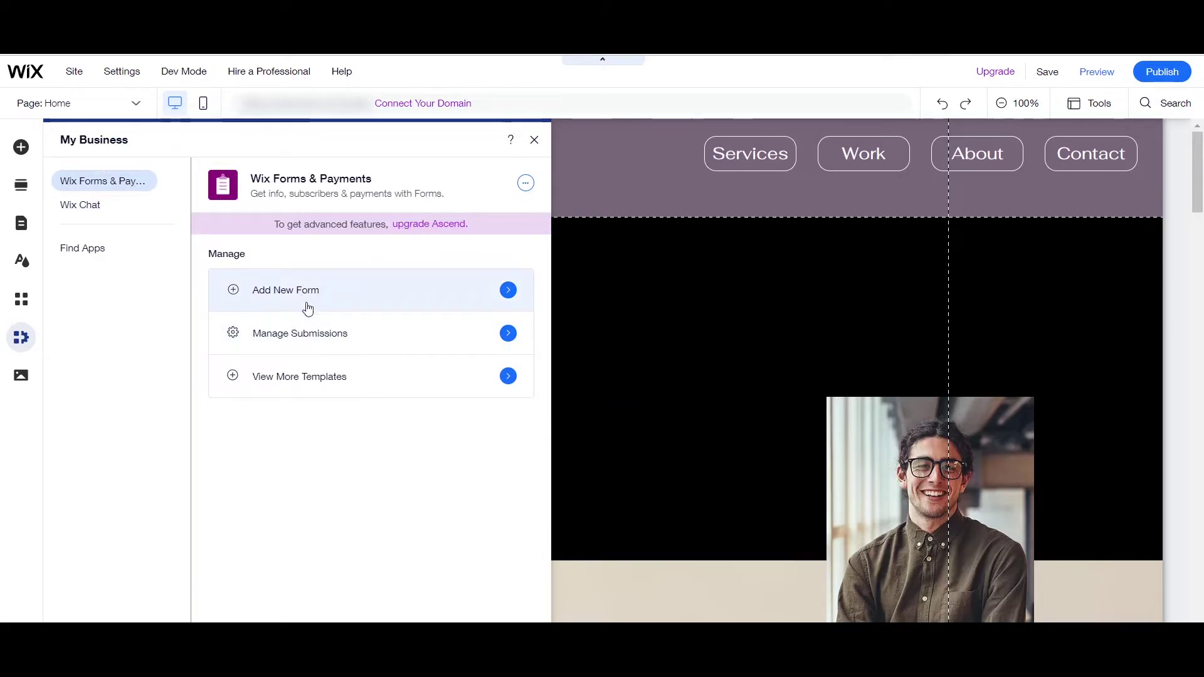
{"action": "left_click", "coordinate": [17, 381]}
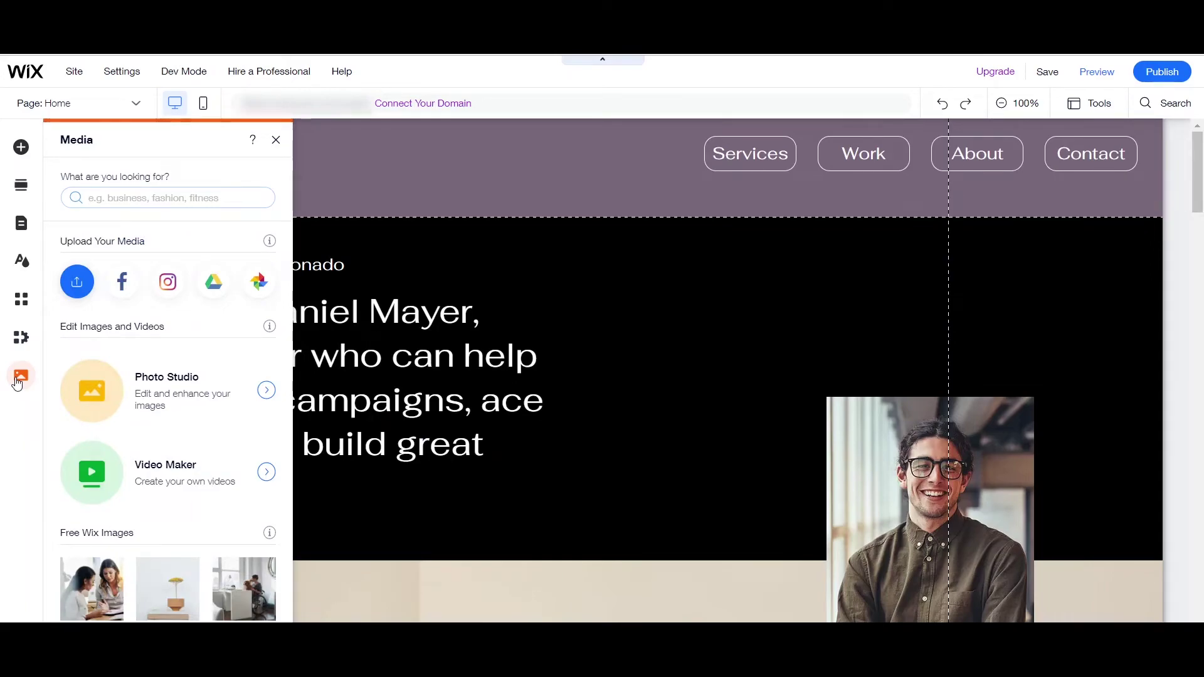
Step: Browse the Free Wix Images and Free Wix Videos, then close the Media panel
{"action": "scroll", "coordinate": [178, 421], "scroll_direction": "down", "scroll_amount": 4}
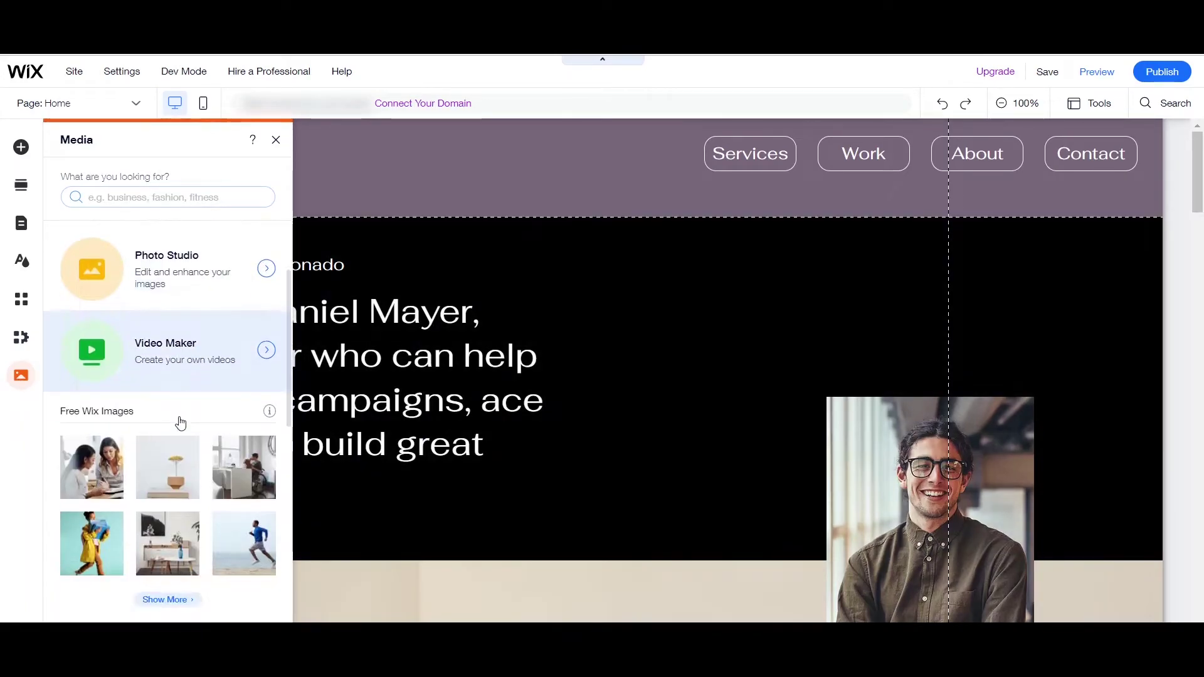
{"action": "mouse_move", "coordinate": [107, 348]}
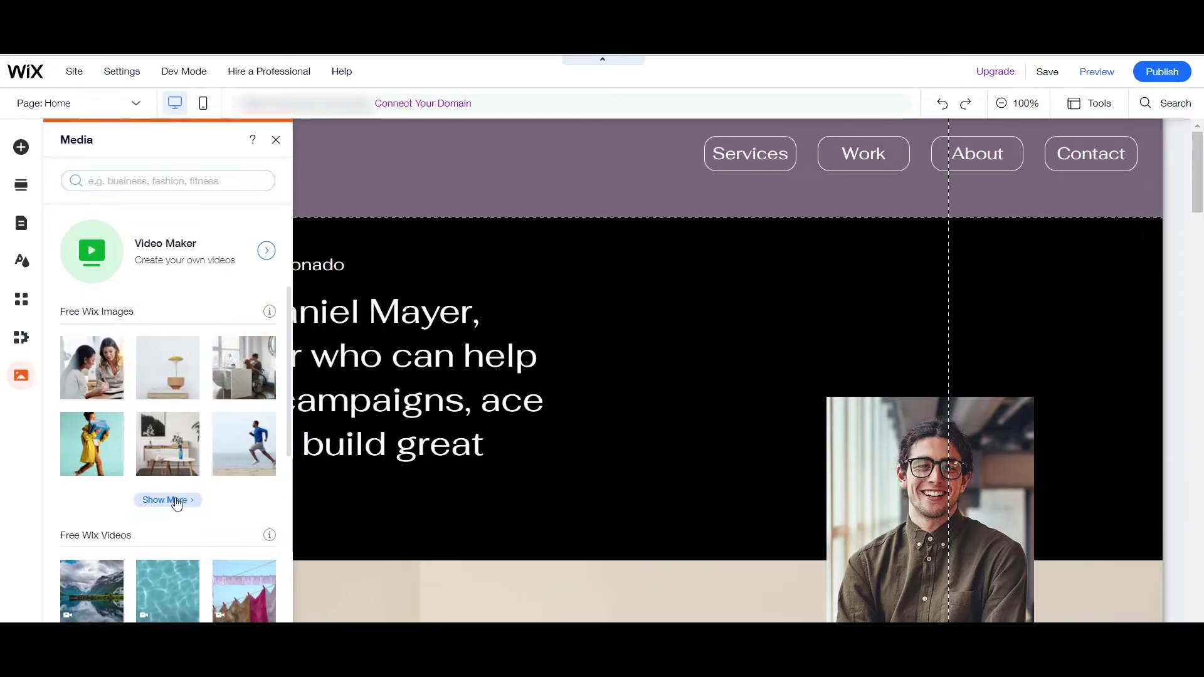
{"action": "scroll", "coordinate": [194, 443], "scroll_direction": "down", "scroll_amount": 2}
{"action": "mouse_move", "coordinate": [194, 442]}
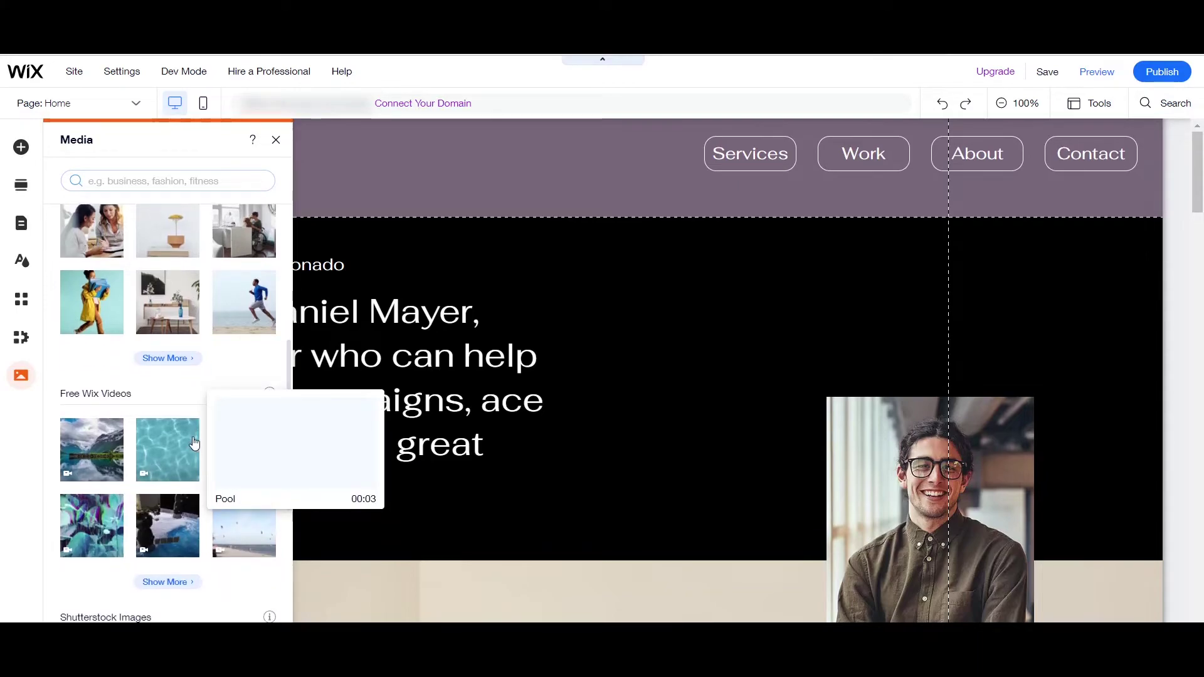
{"action": "scroll", "coordinate": [103, 303], "scroll_direction": "down", "scroll_amount": 2}
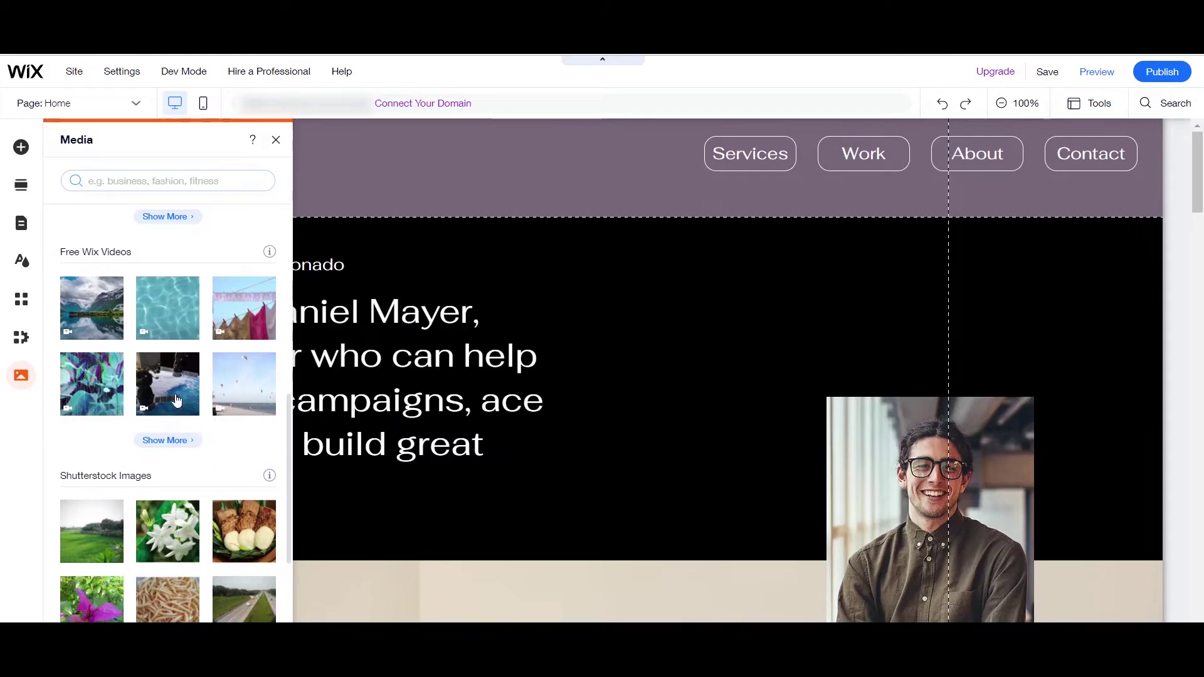
{"action": "scroll", "coordinate": [173, 399], "scroll_direction": "up", "scroll_amount": 4}
{"action": "scroll", "coordinate": [173, 399], "scroll_direction": "up", "scroll_amount": 3}
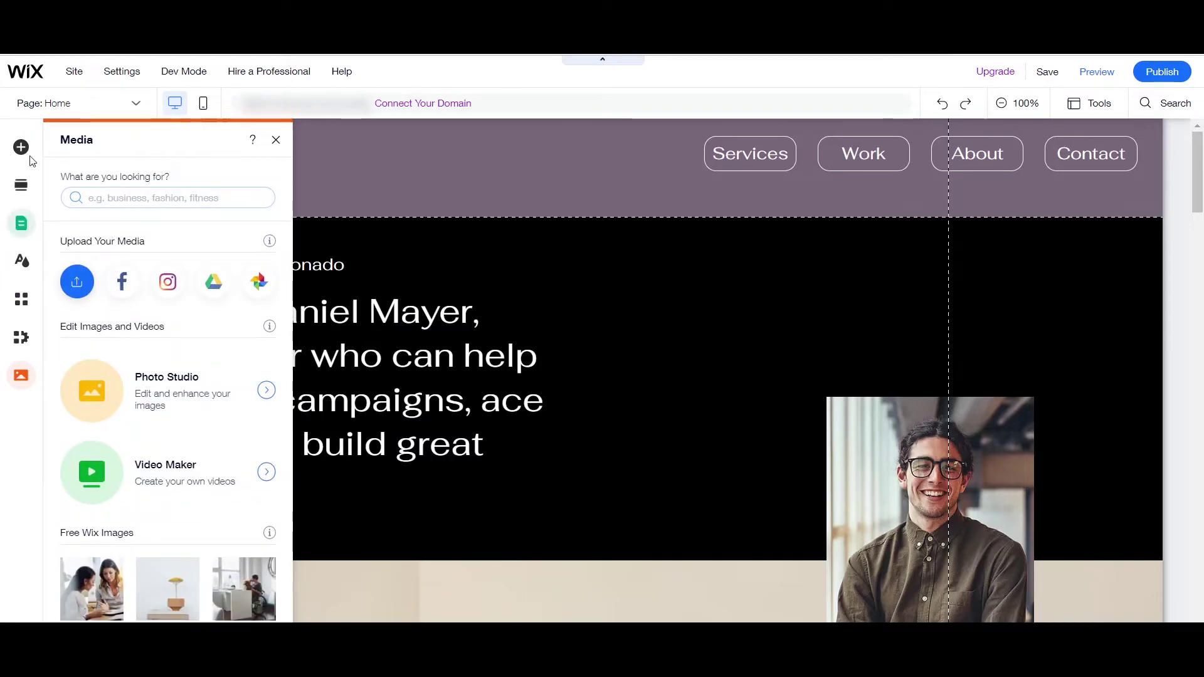
{"action": "left_click", "coordinate": [276, 139]}
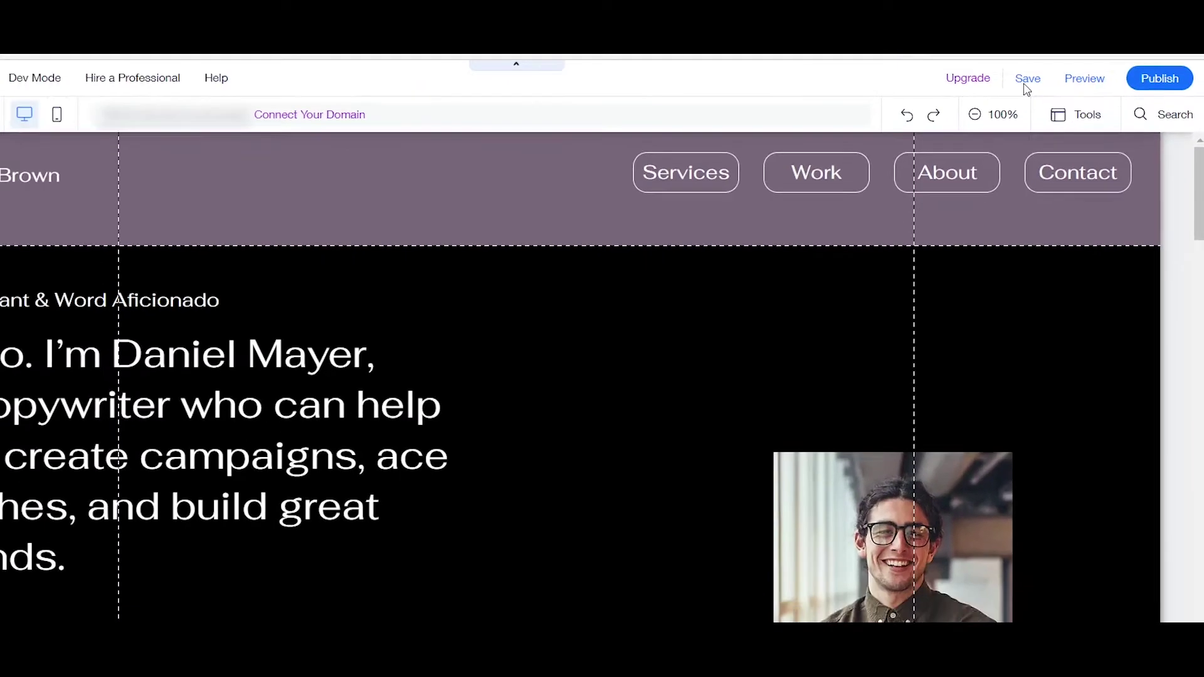
{"action": "left_click", "coordinate": [964, 104]}
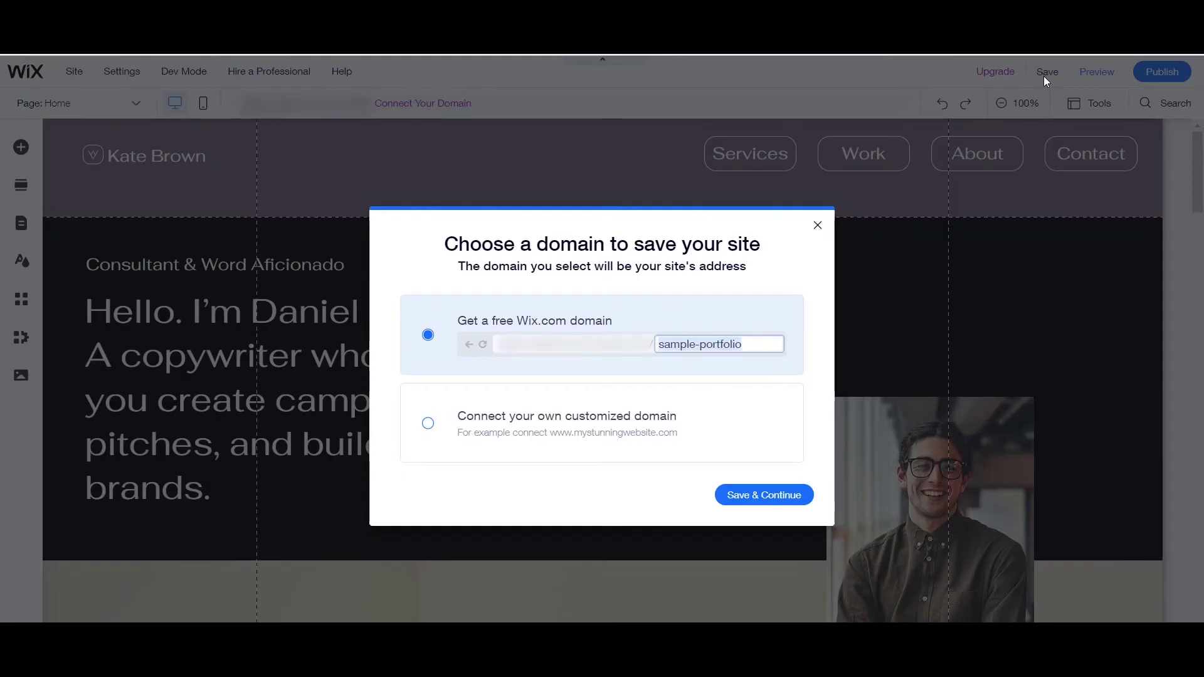
{"action": "left_click", "coordinate": [820, 226]}
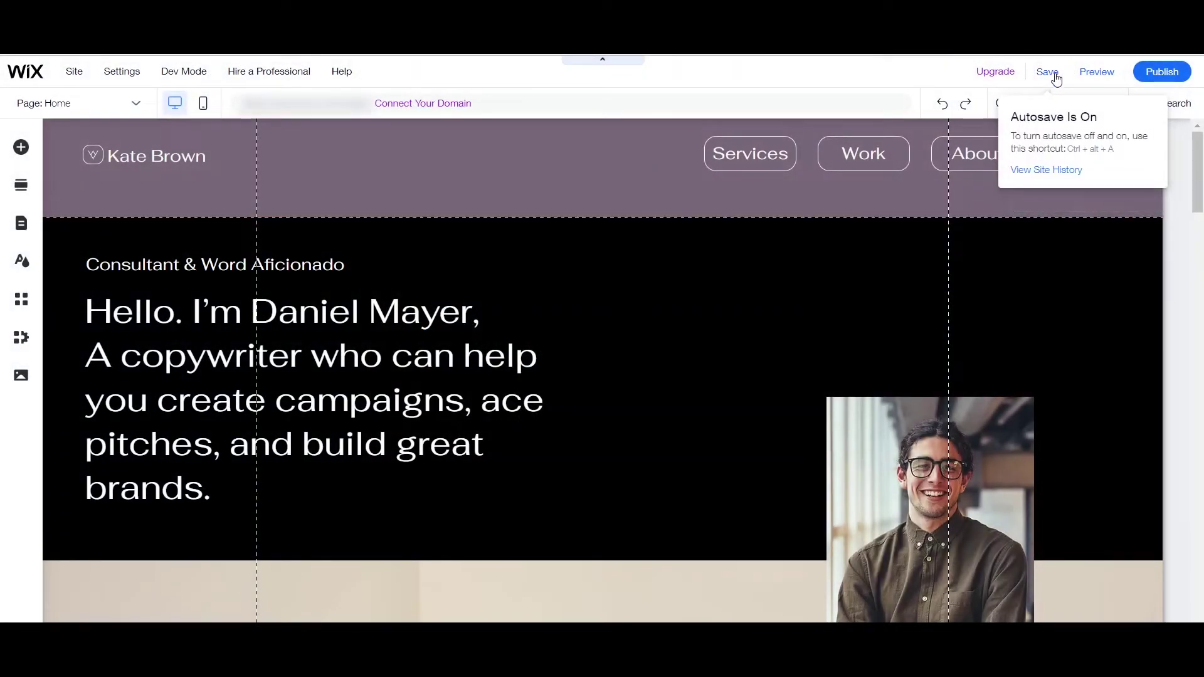
Step: Preview the site on desktop and scroll through the whole Home page
{"action": "left_click", "coordinate": [1101, 76]}
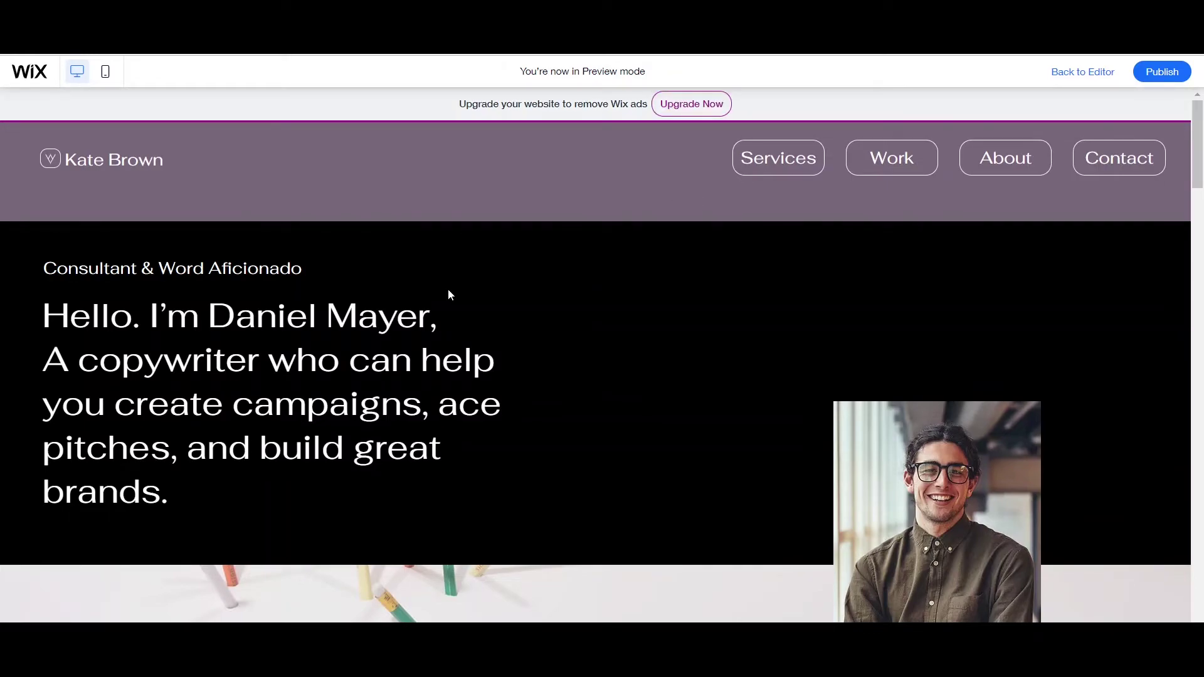
{"action": "scroll", "coordinate": [462, 270], "scroll_direction": "down", "scroll_amount": 3}
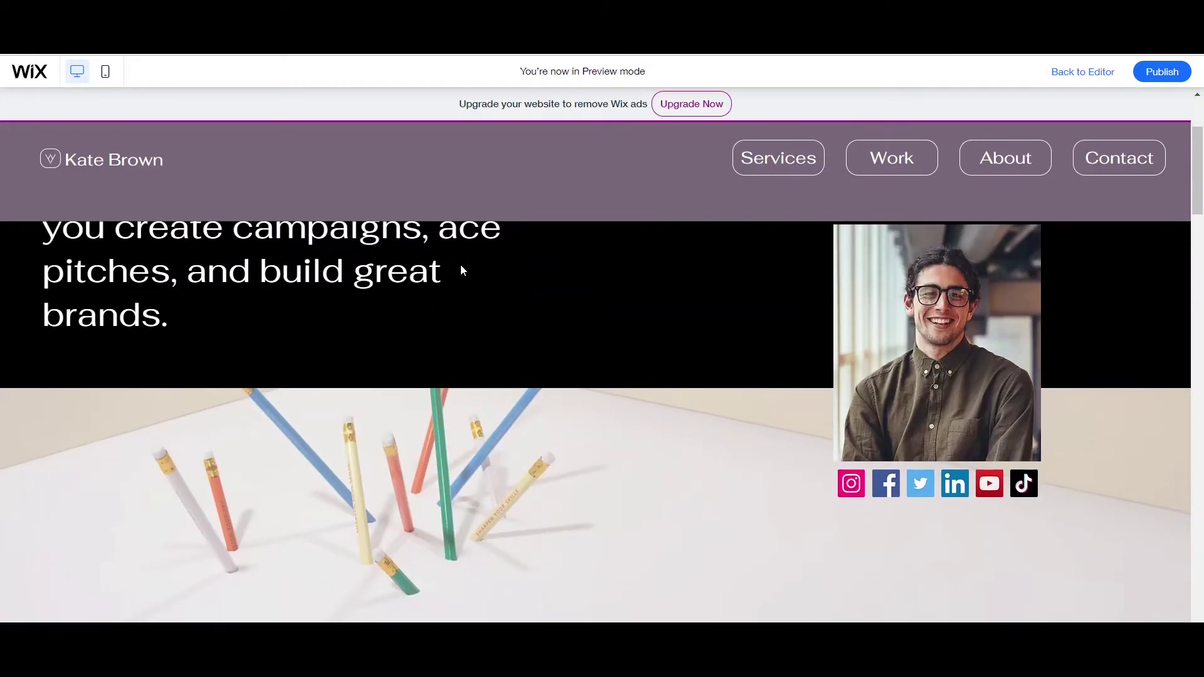
{"action": "scroll", "coordinate": [462, 270], "scroll_direction": "down", "scroll_amount": 10}
{"action": "scroll", "coordinate": [462, 271], "scroll_direction": "down", "scroll_amount": 15}
{"action": "scroll", "coordinate": [462, 271], "scroll_direction": "down", "scroll_amount": 15}
{"action": "scroll", "coordinate": [563, 359], "scroll_direction": "up", "scroll_amount": 20}
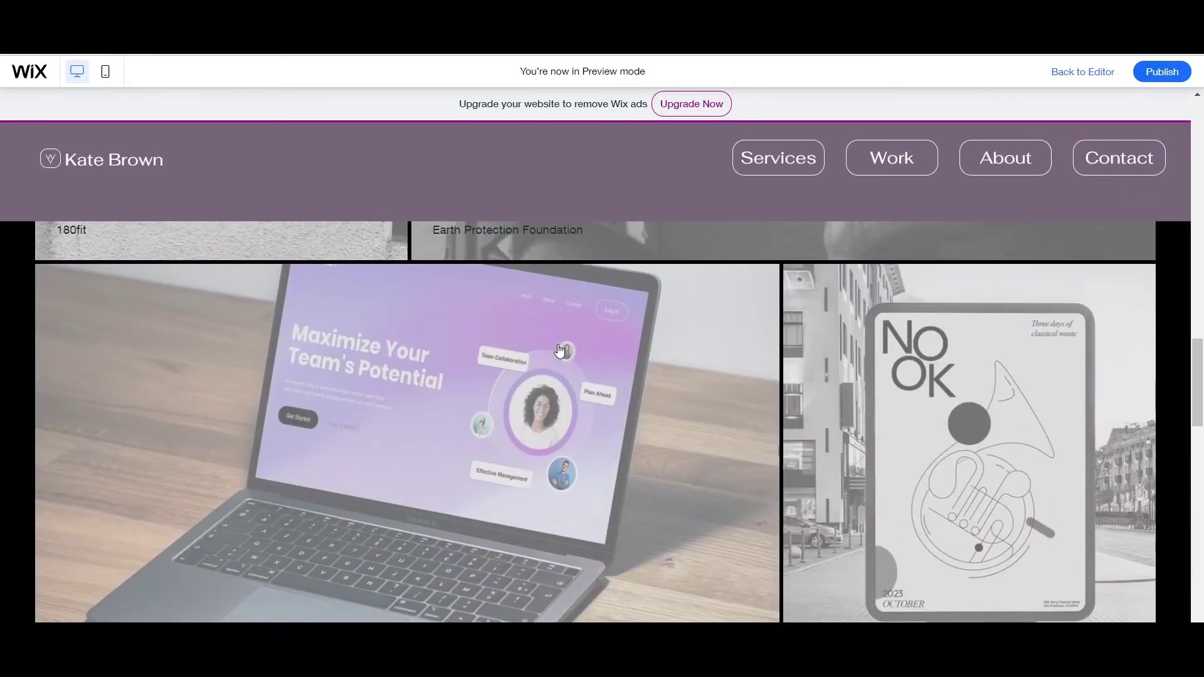
{"action": "scroll", "coordinate": [560, 351], "scroll_direction": "up", "scroll_amount": 15}
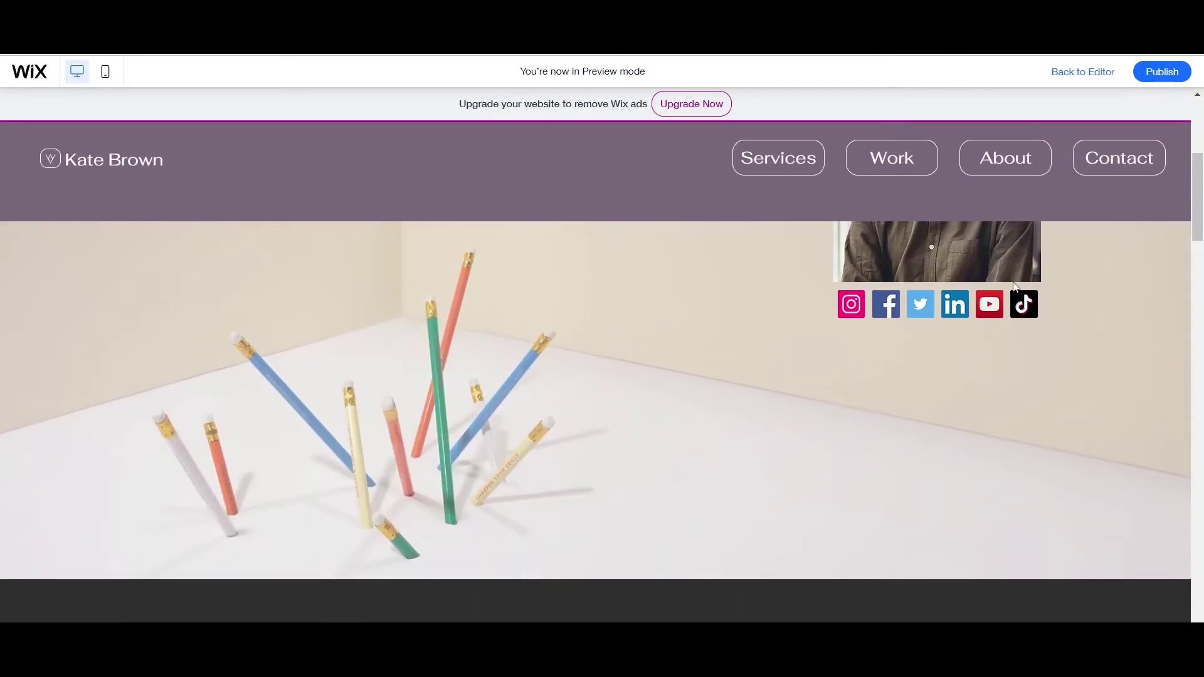
{"action": "scroll", "coordinate": [841, 315], "scroll_direction": "up", "scroll_amount": 5}
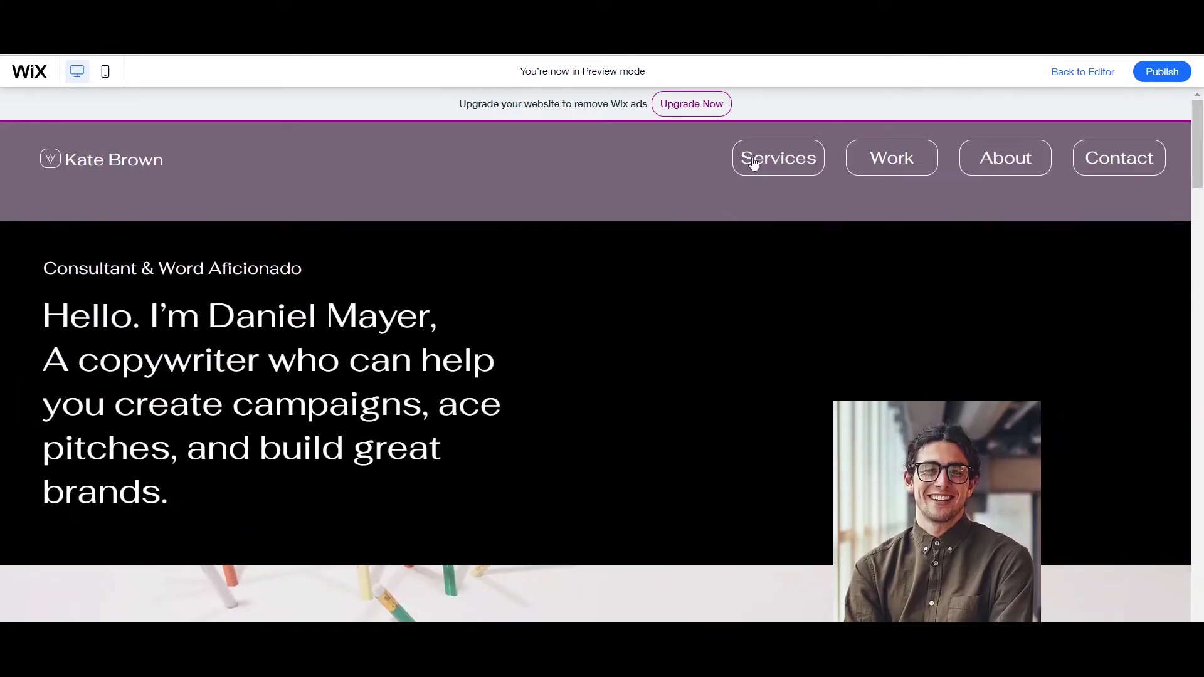
Step: Check that the Services and Work pages load in the desktop preview
{"action": "left_click", "coordinate": [803, 171]}
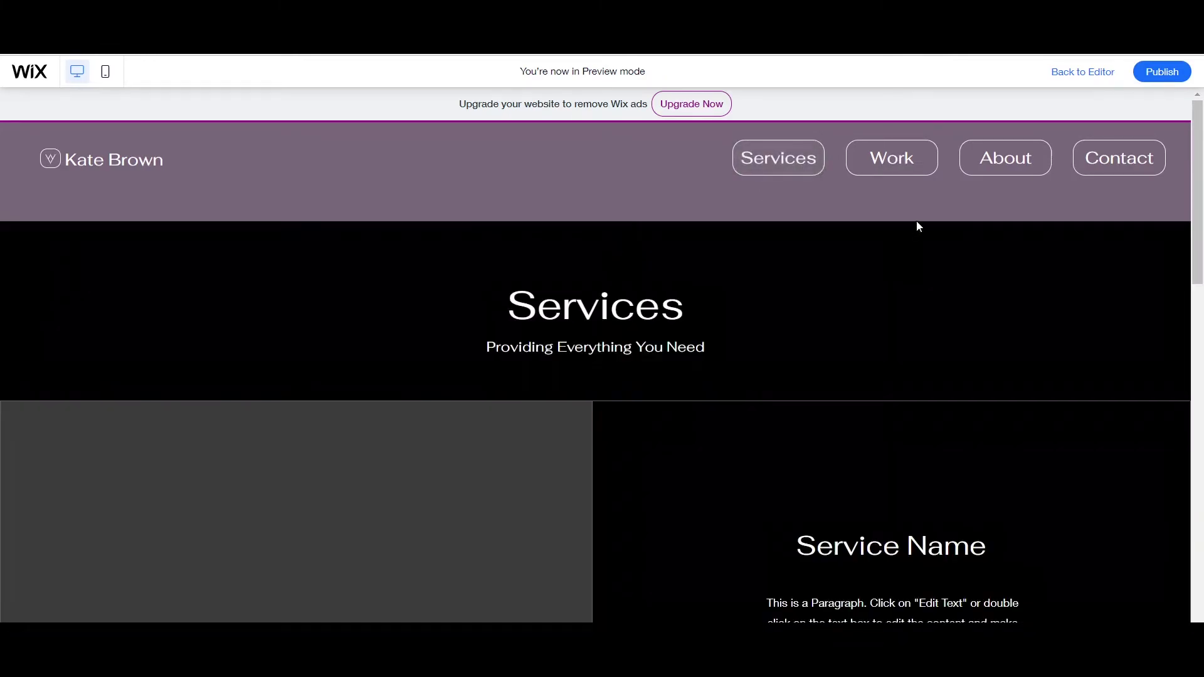
{"action": "scroll", "coordinate": [763, 432], "scroll_direction": "down", "scroll_amount": 4}
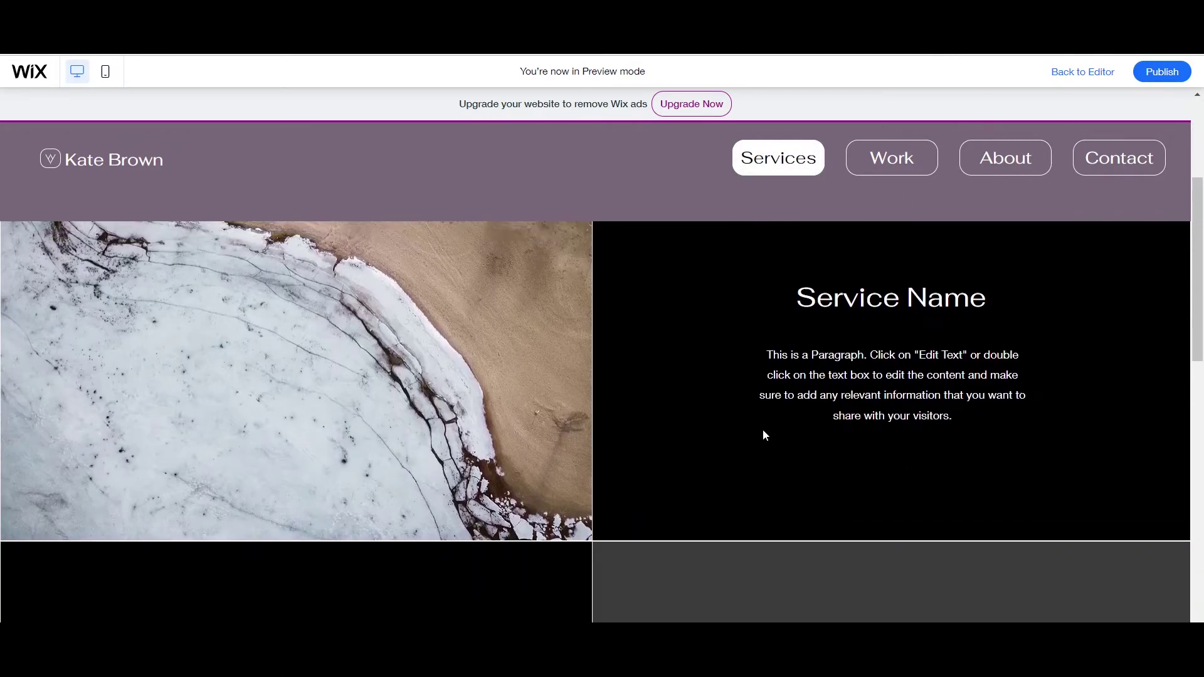
{"action": "scroll", "coordinate": [763, 429], "scroll_direction": "up", "scroll_amount": 4}
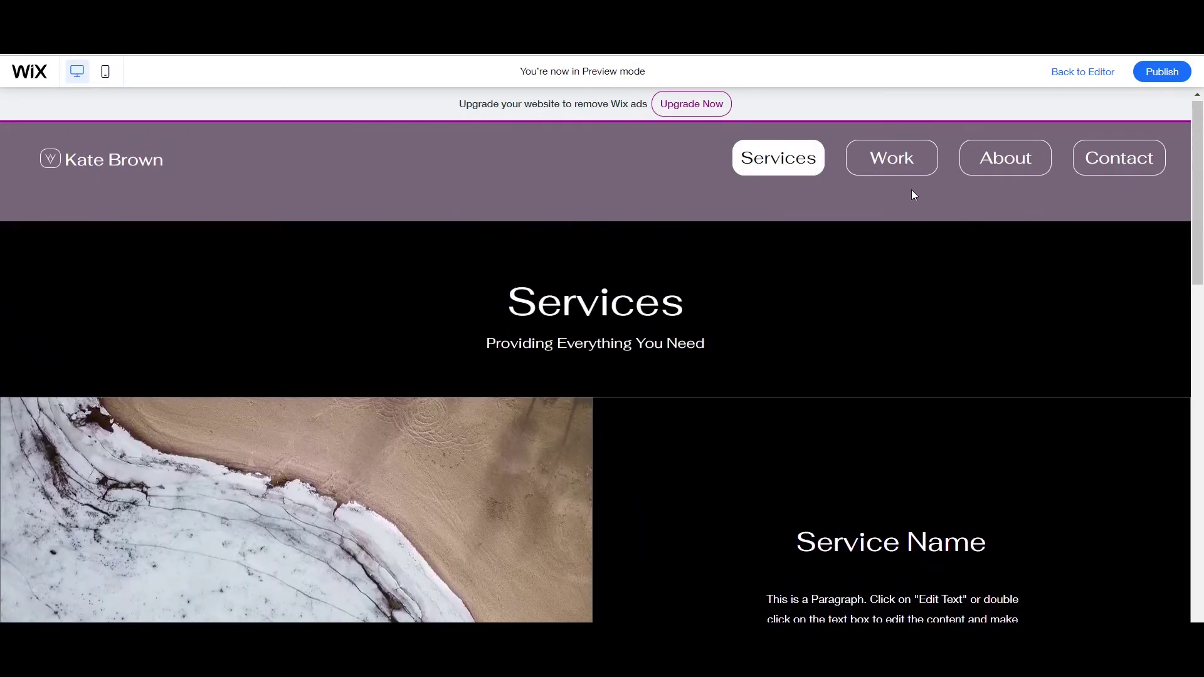
{"action": "left_click", "coordinate": [886, 157]}
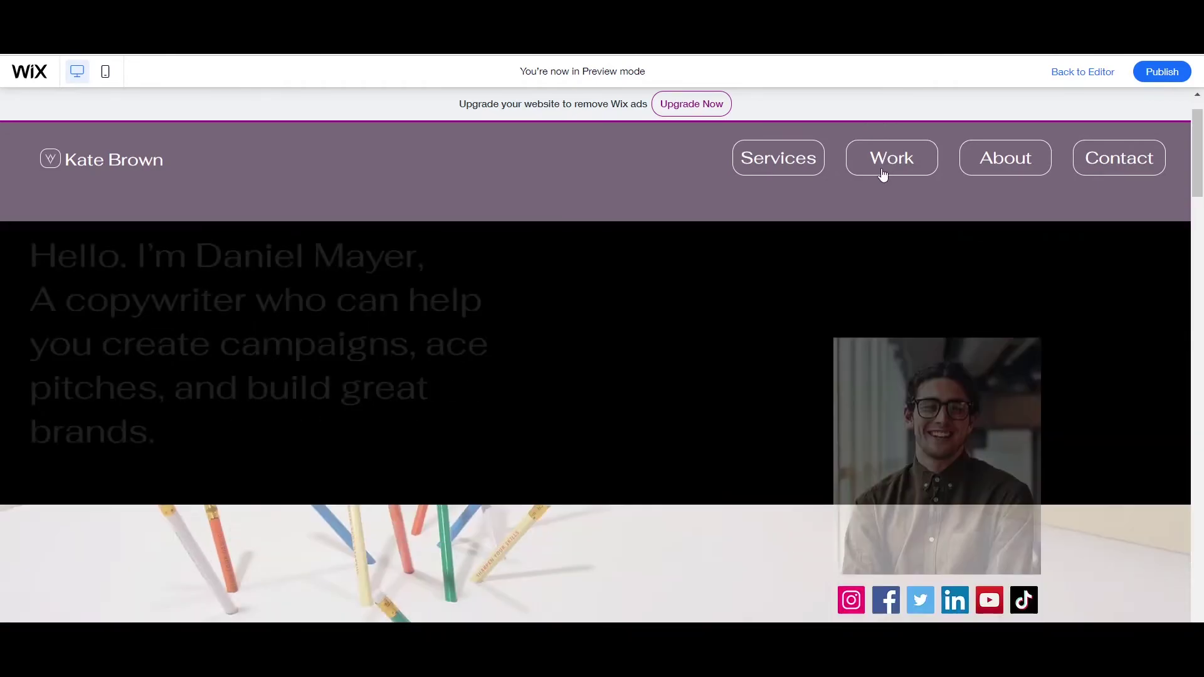
{"action": "scroll", "coordinate": [883, 298], "scroll_direction": "down", "scroll_amount": 4}
{"action": "scroll", "coordinate": [881, 299], "scroll_direction": "down", "scroll_amount": 3}
{"action": "scroll", "coordinate": [777, 284], "scroll_direction": "up", "scroll_amount": 6}
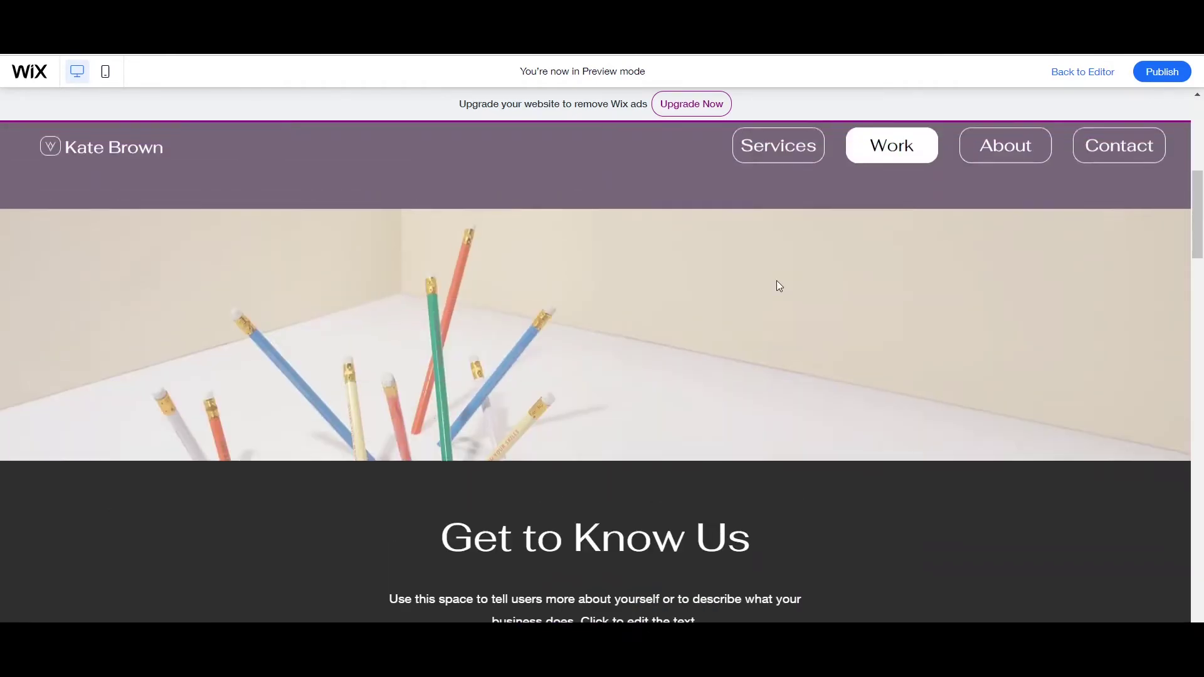
{"action": "scroll", "coordinate": [776, 286], "scroll_direction": "up", "scroll_amount": 2}
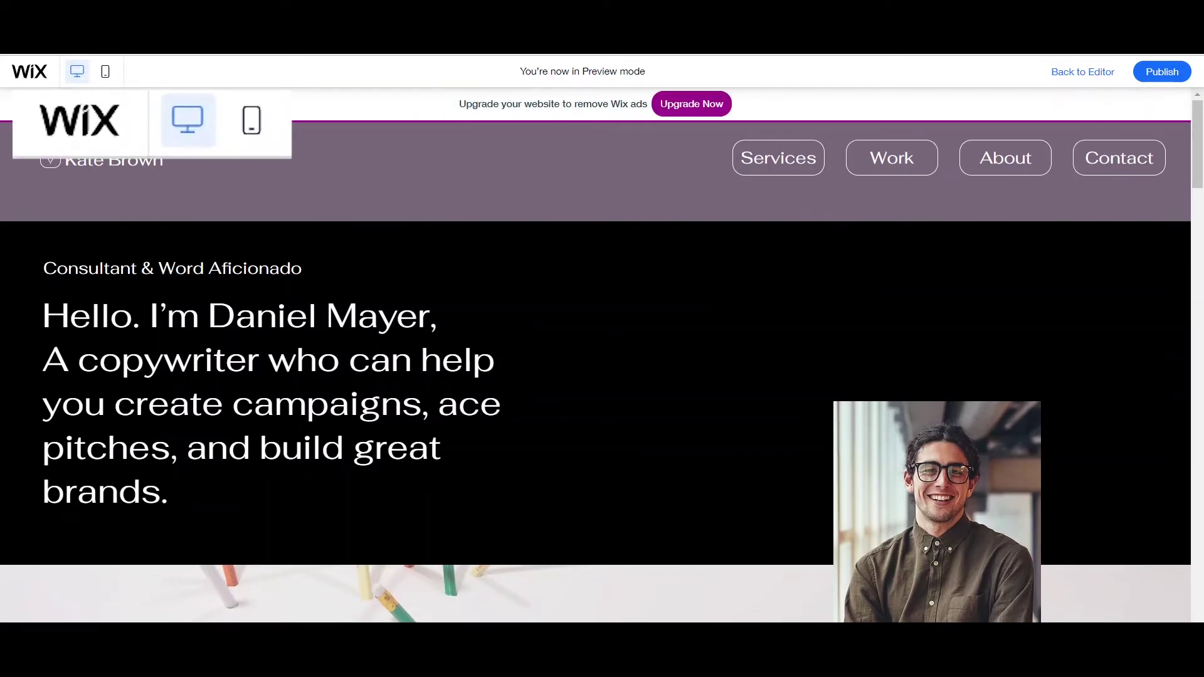
Step: Switch the preview to mobile, scroll the mobile Home page, then return to the editor
{"action": "left_click", "coordinate": [107, 78]}
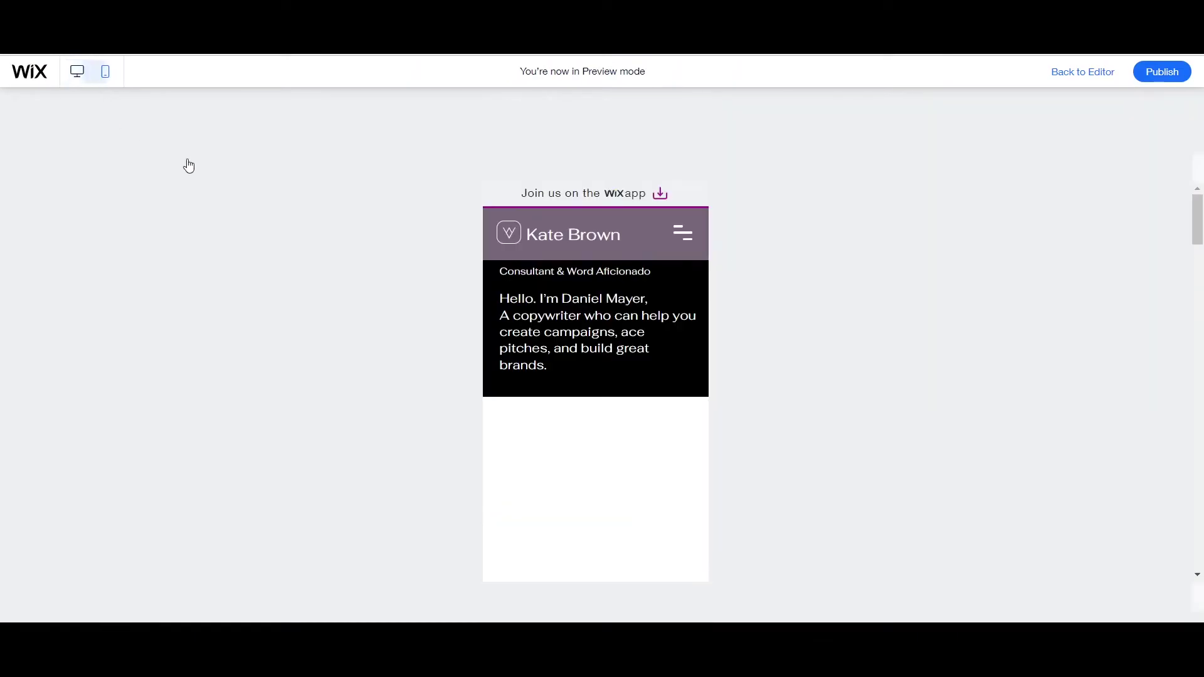
{"action": "scroll", "coordinate": [620, 292], "scroll_direction": "down", "scroll_amount": 6}
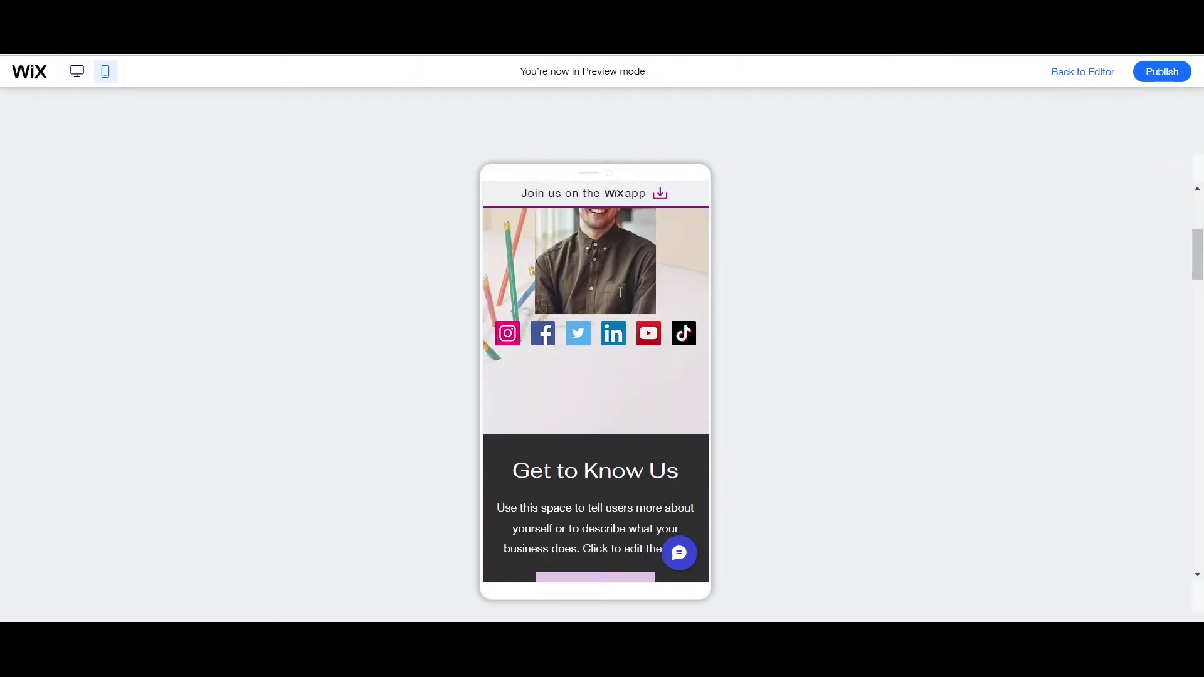
{"action": "scroll", "coordinate": [621, 293], "scroll_direction": "up", "scroll_amount": 5}
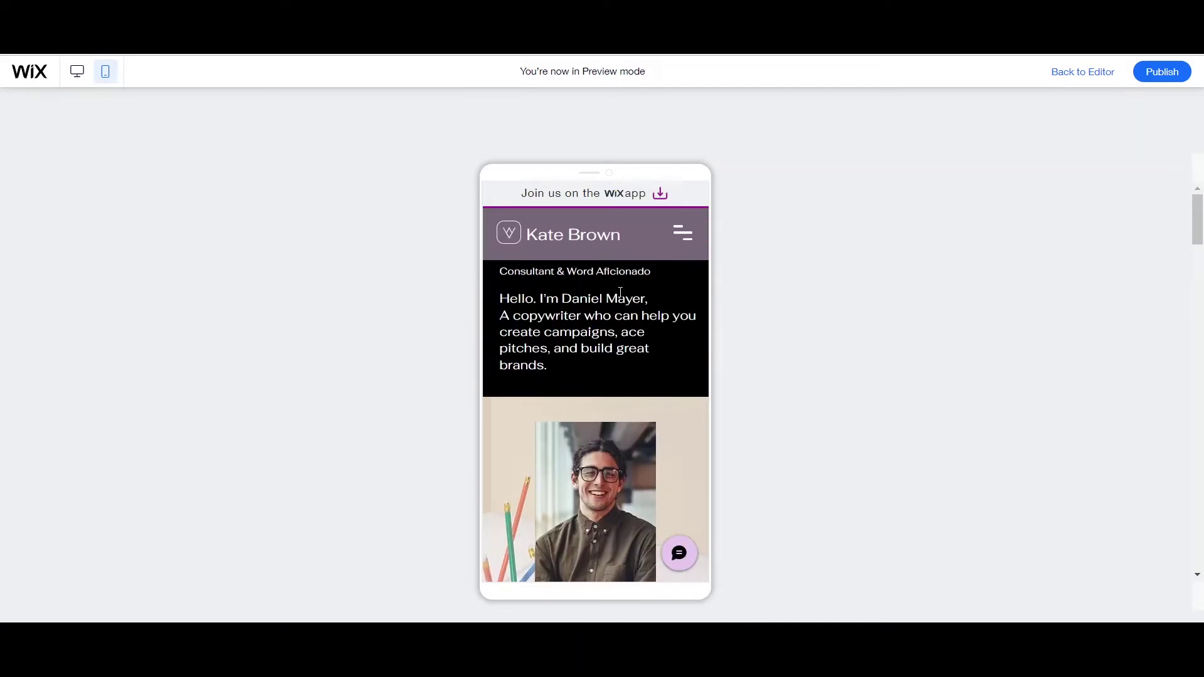
{"action": "scroll", "coordinate": [620, 293], "scroll_direction": "down", "scroll_amount": 8}
{"action": "scroll", "coordinate": [620, 296], "scroll_direction": "down", "scroll_amount": 12}
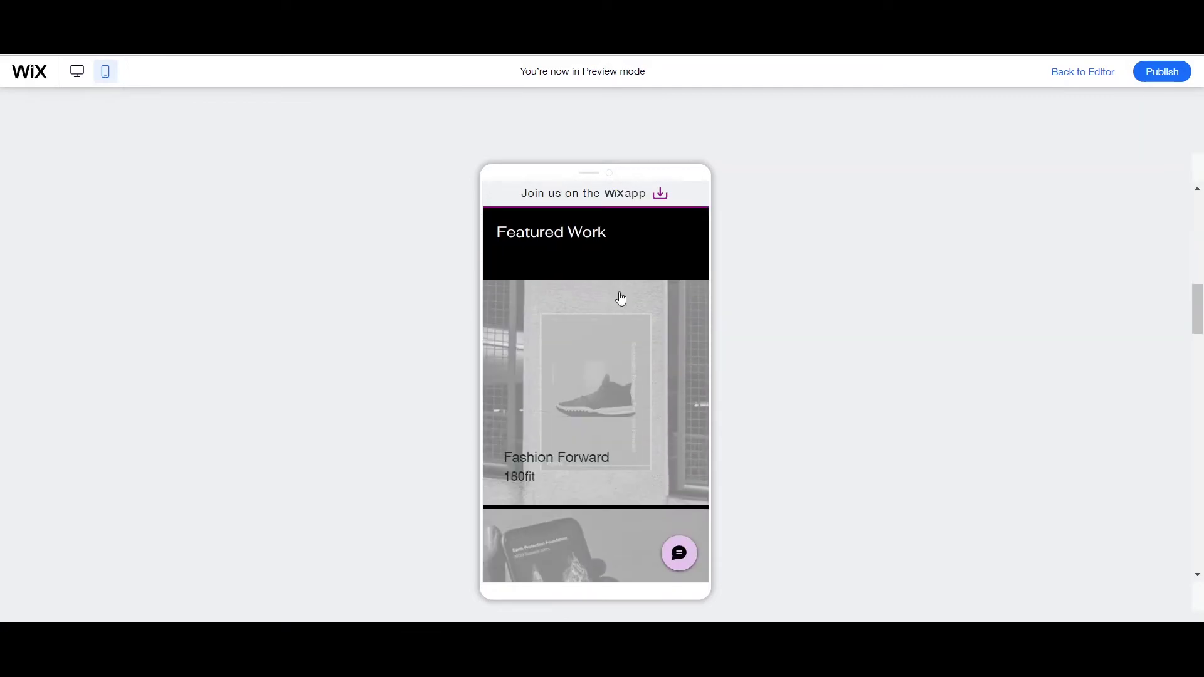
{"action": "scroll", "coordinate": [632, 358], "scroll_direction": "down", "scroll_amount": 15}
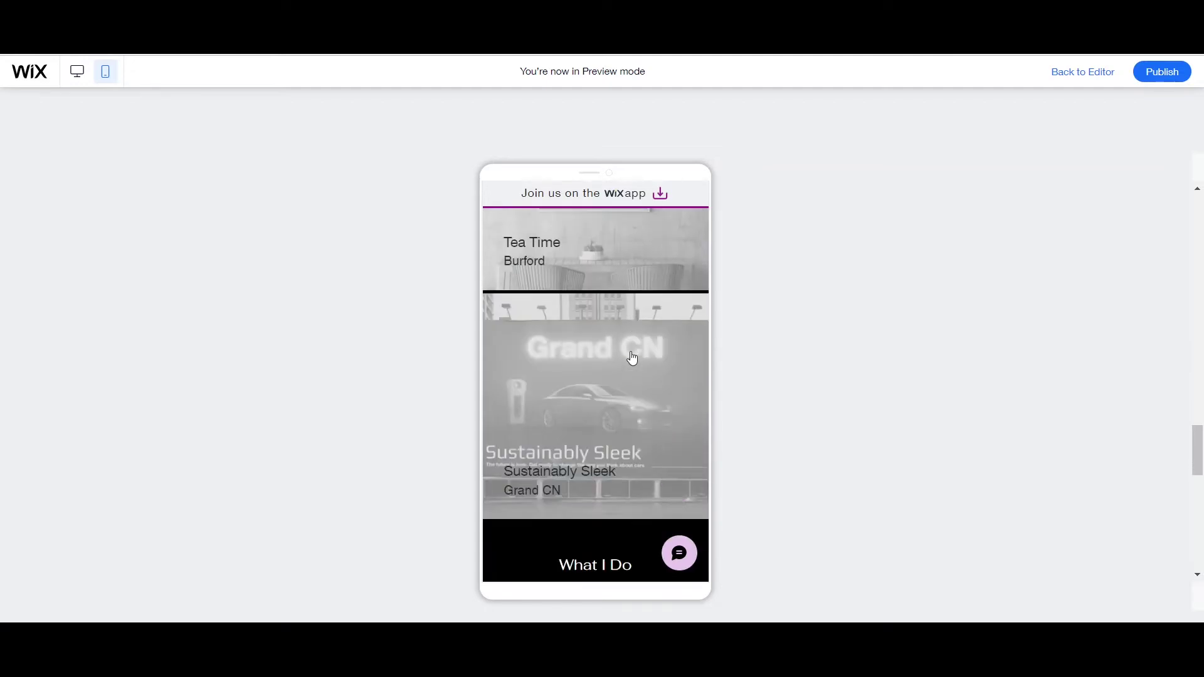
{"action": "scroll", "coordinate": [630, 356], "scroll_direction": "up", "scroll_amount": 4}
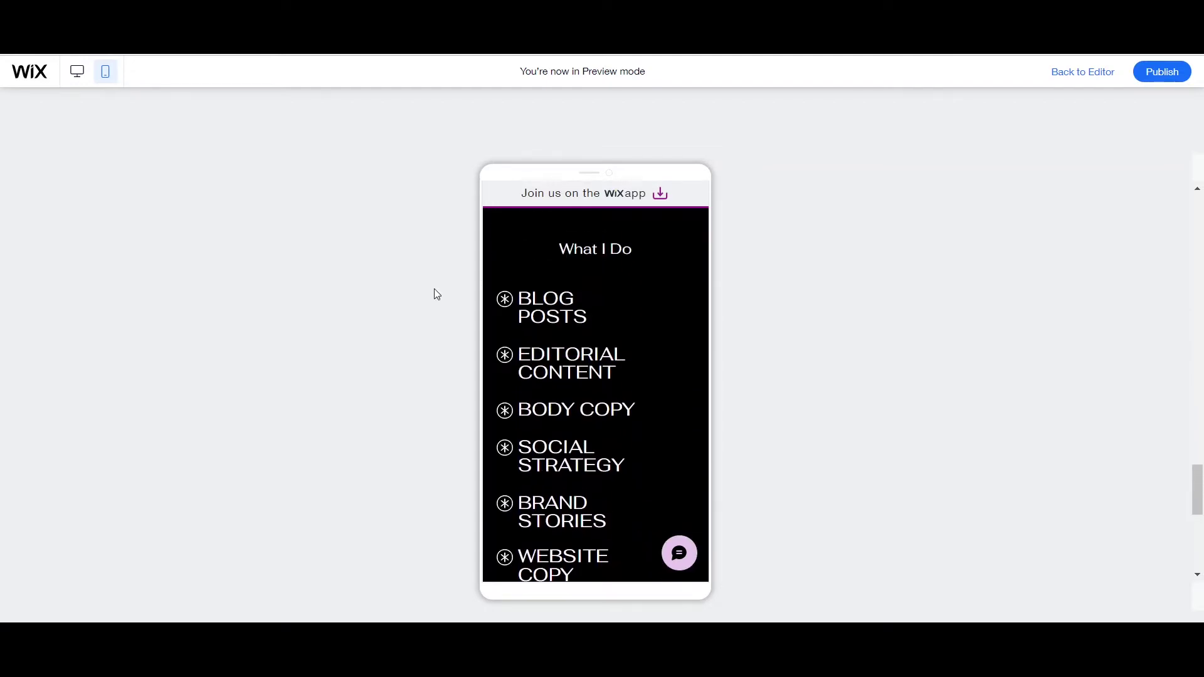
{"action": "left_click", "coordinate": [1080, 74]}
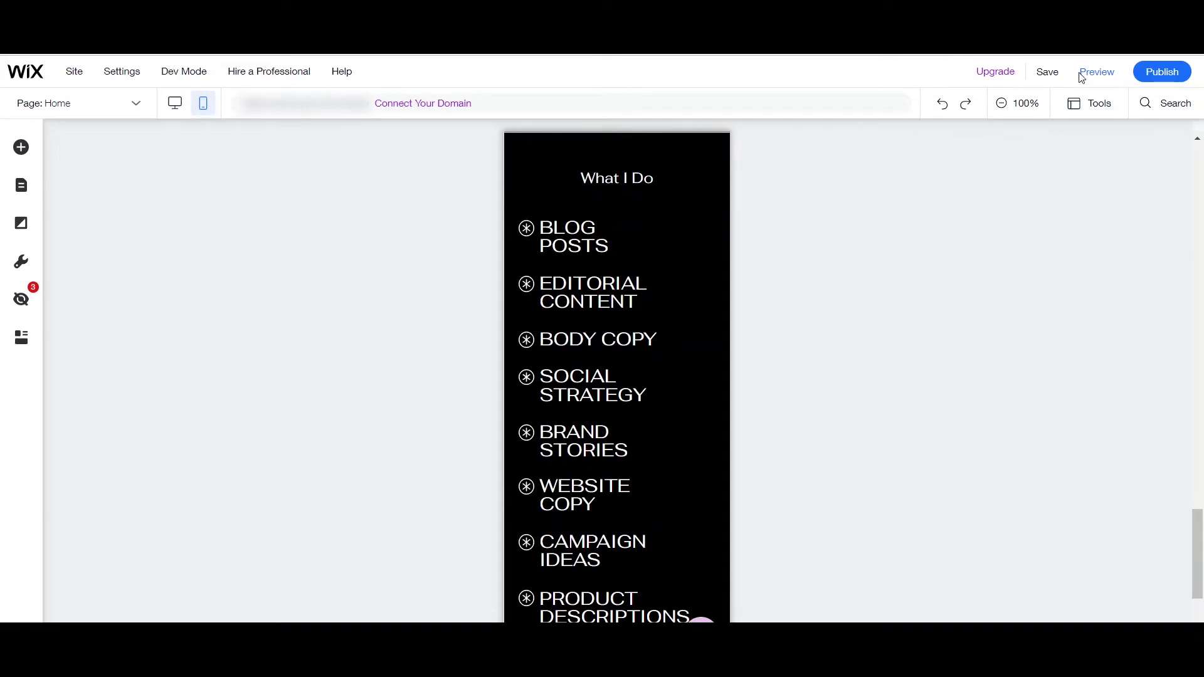
Step: Switch the editor to the desktop layout
{"action": "left_click", "coordinate": [176, 104]}
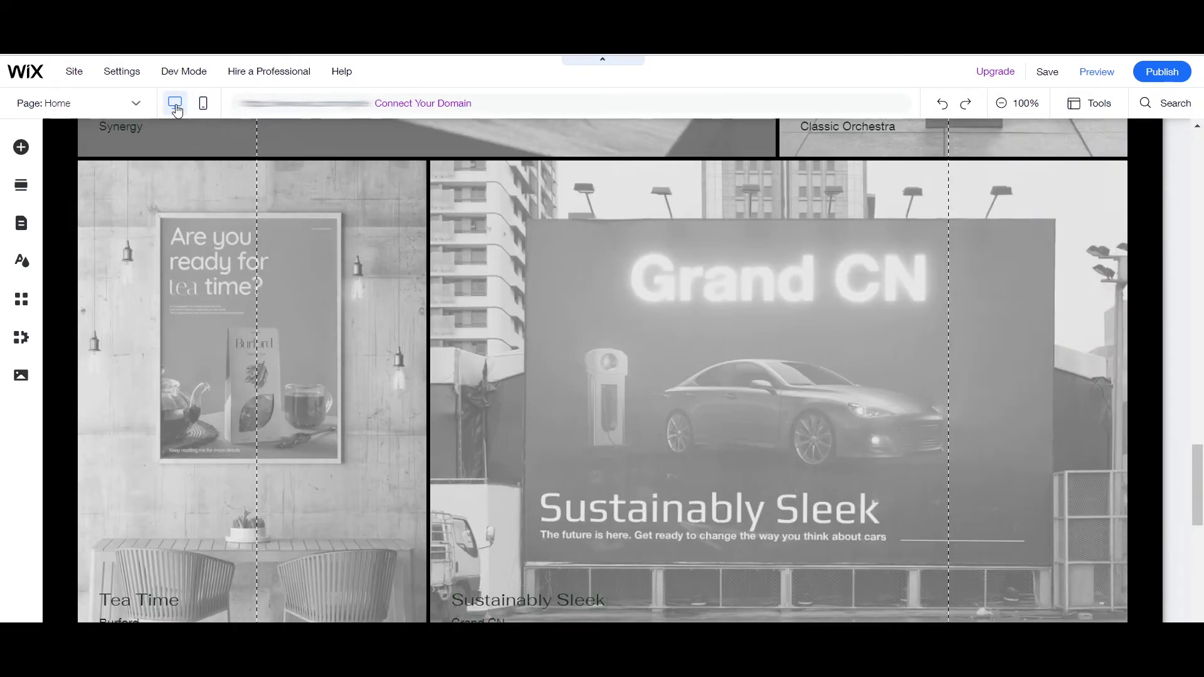
{"action": "left_click", "coordinate": [1097, 104]}
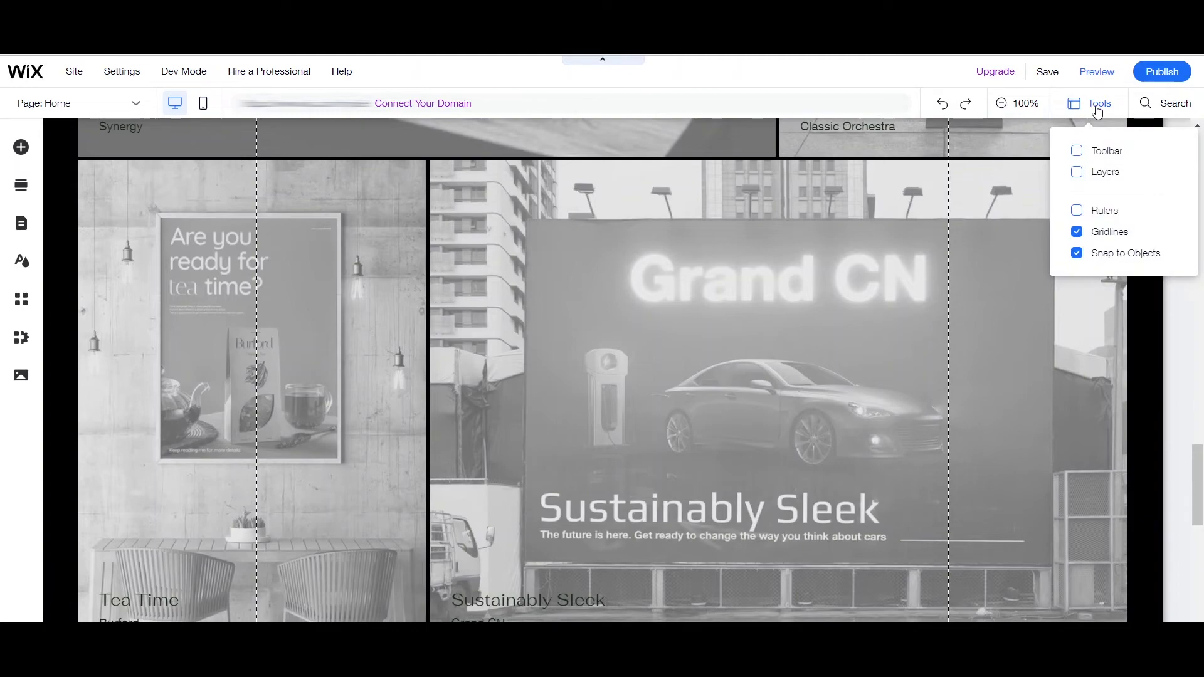
{"action": "left_click", "coordinate": [1078, 151]}
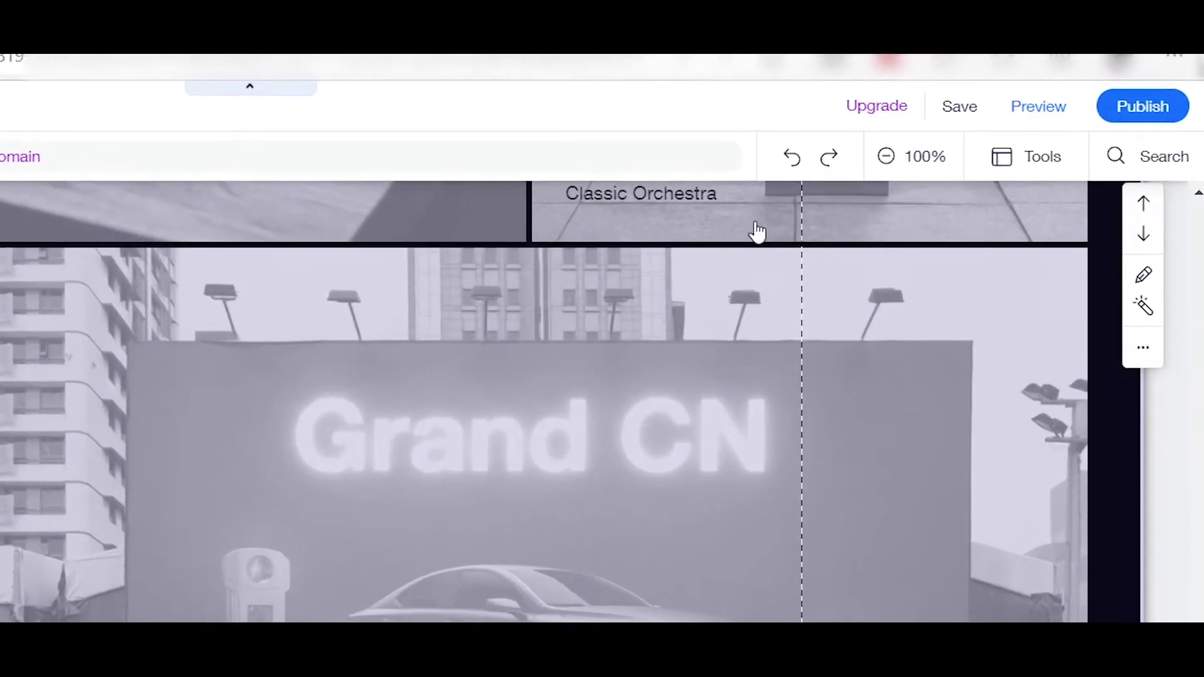
Step: In Tools, turn off Gridlines while keeping Snap to Objects on and the toolbar hidden
{"action": "left_click", "coordinate": [1024, 172]}
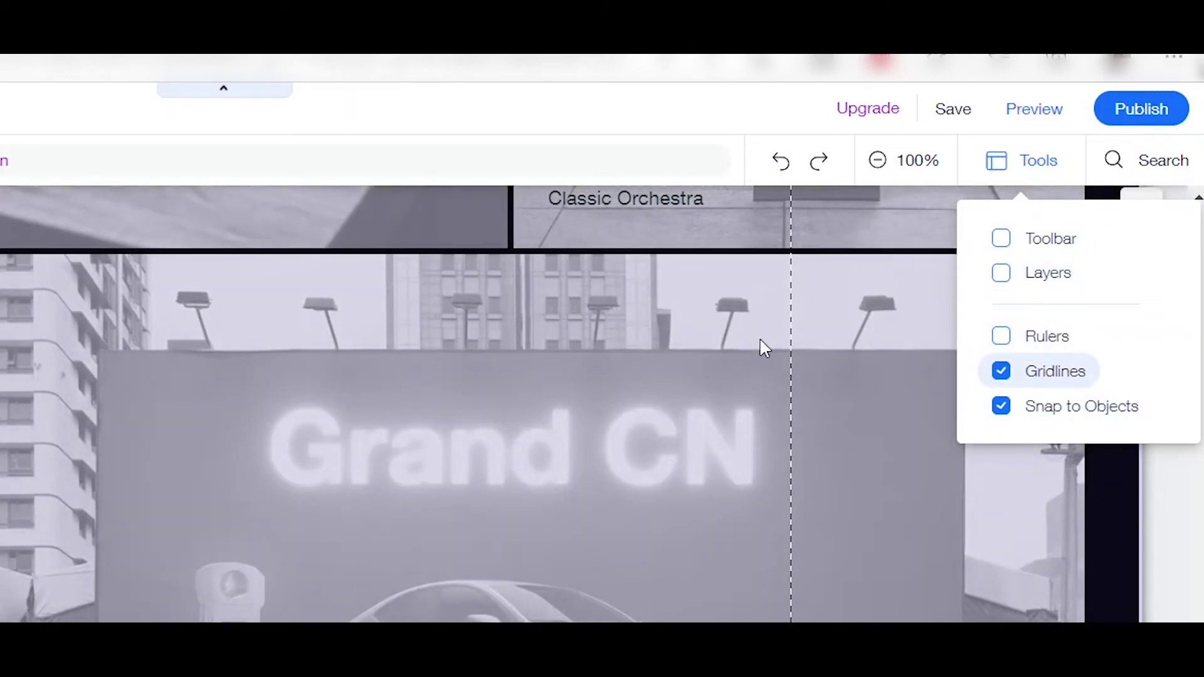
{"action": "left_click", "coordinate": [1002, 375]}
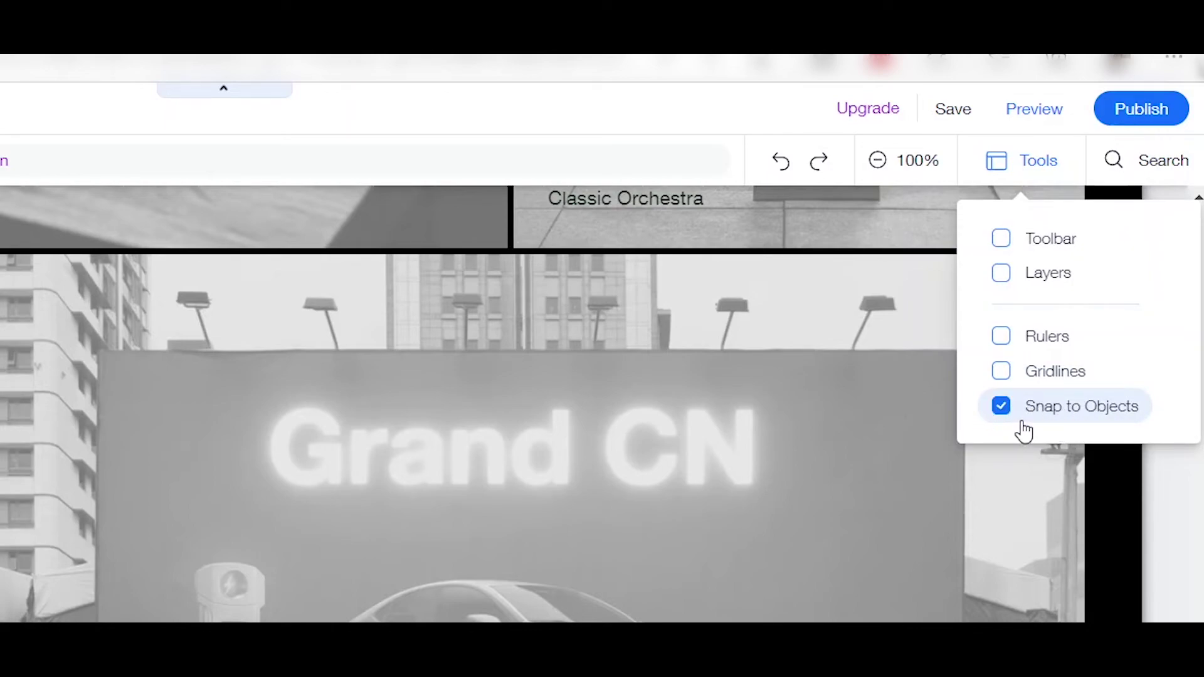
{"action": "left_click", "coordinate": [998, 415]}
{"action": "left_click", "coordinate": [1000, 417]}
{"action": "left_click", "coordinate": [1001, 242]}
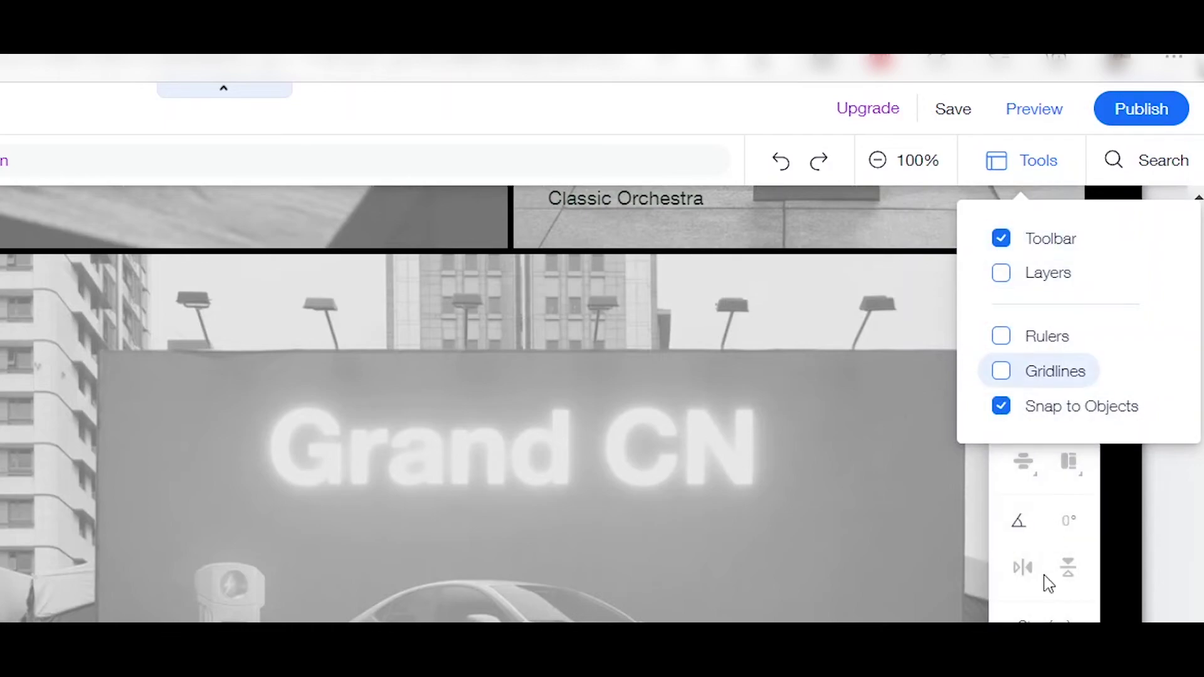
{"action": "left_click", "coordinate": [1001, 239]}
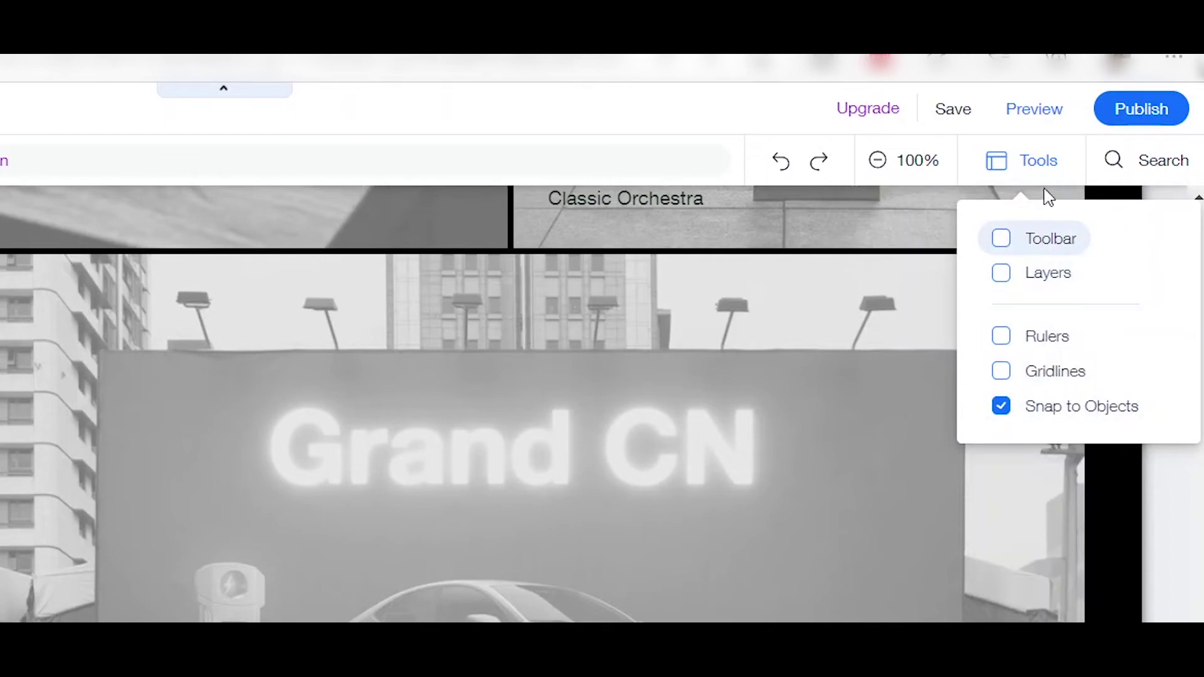
{"action": "left_click", "coordinate": [1024, 175]}
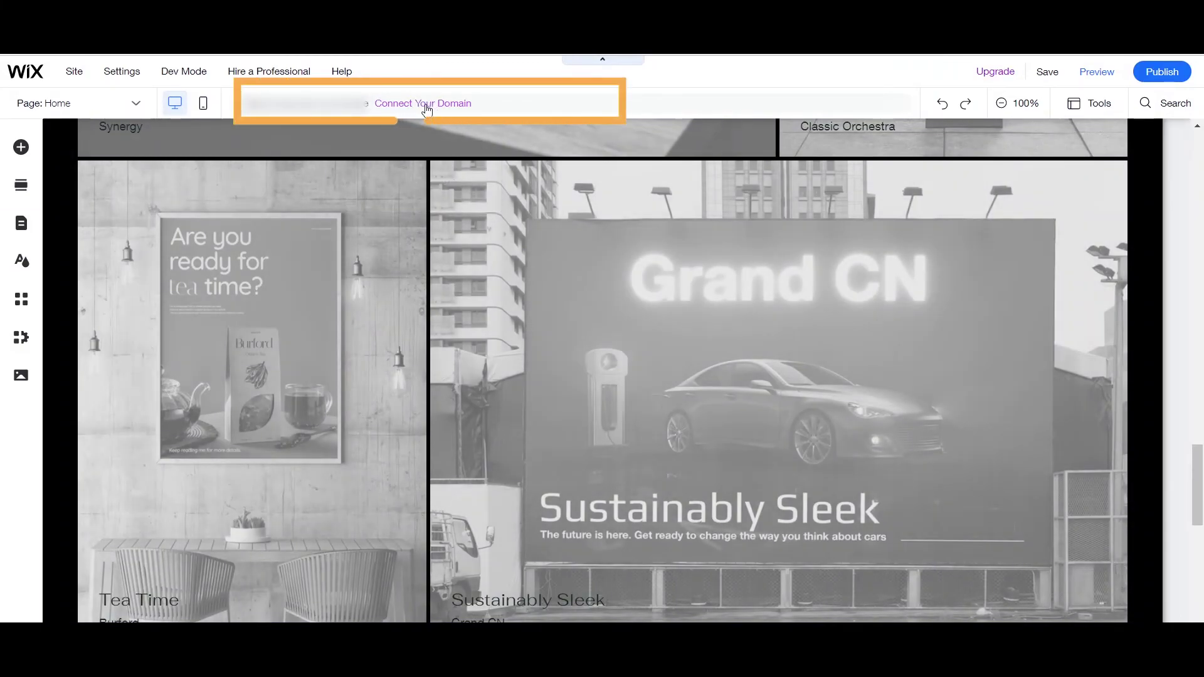
{"action": "scroll", "coordinate": [727, 224], "scroll_direction": "up", "scroll_amount": 5}
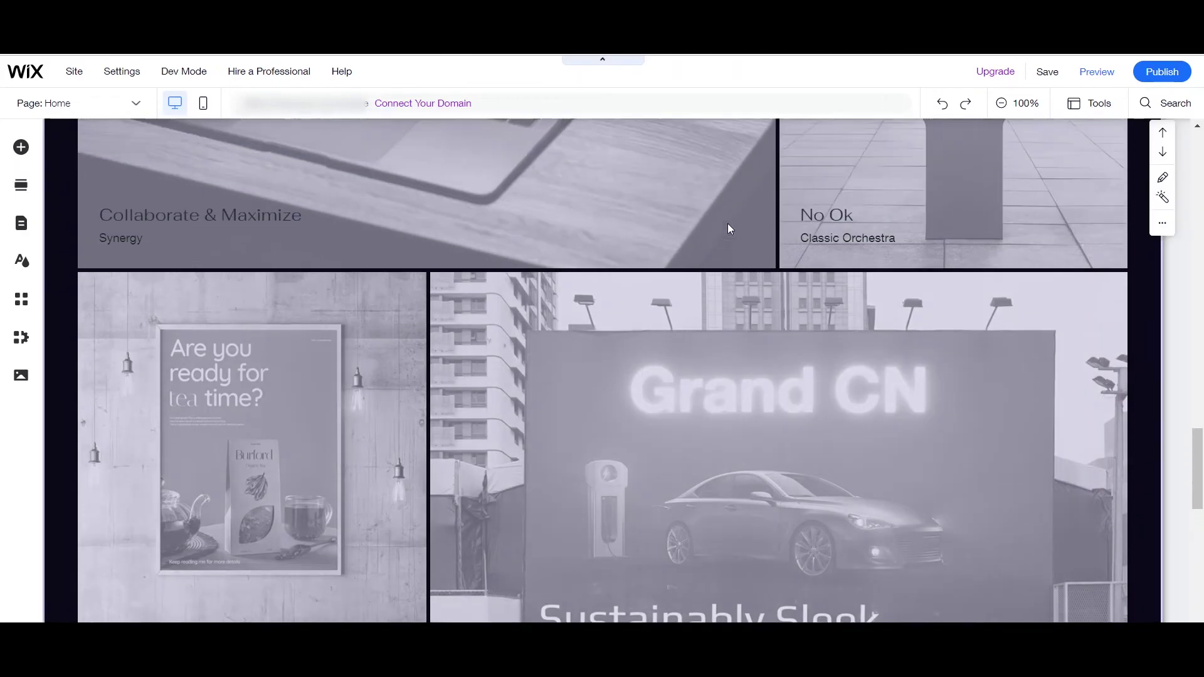
{"action": "scroll", "coordinate": [728, 220], "scroll_direction": "up", "scroll_amount": 15}
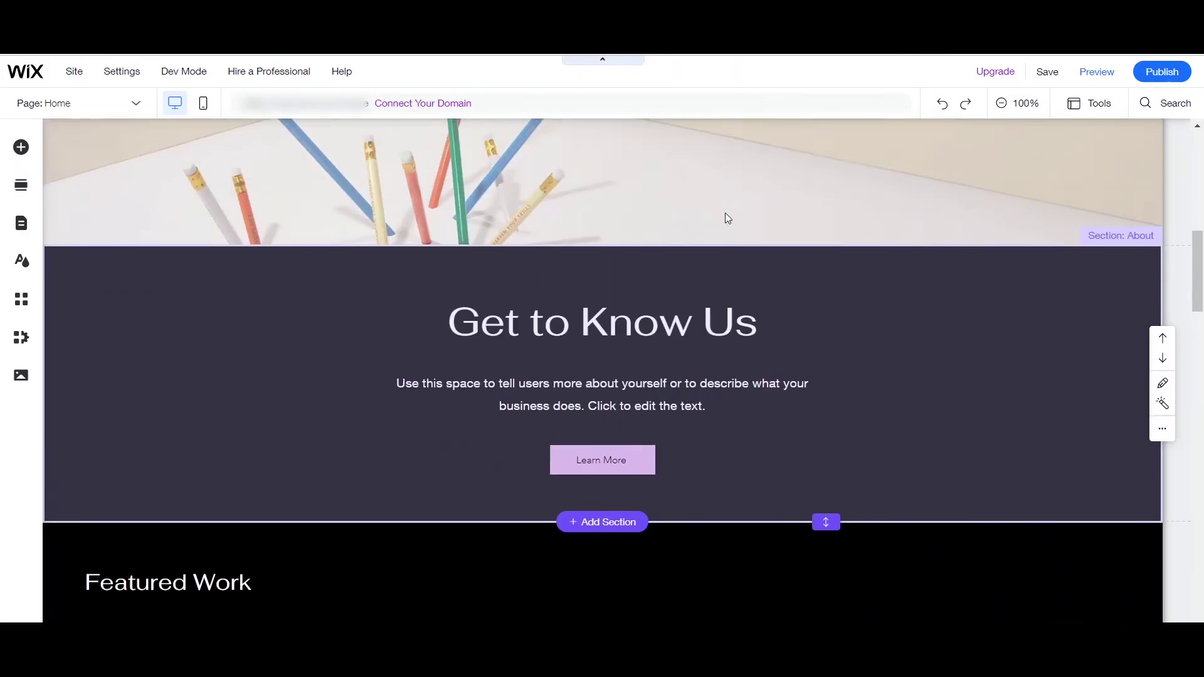
{"action": "scroll", "coordinate": [762, 295], "scroll_direction": "up", "scroll_amount": 2}
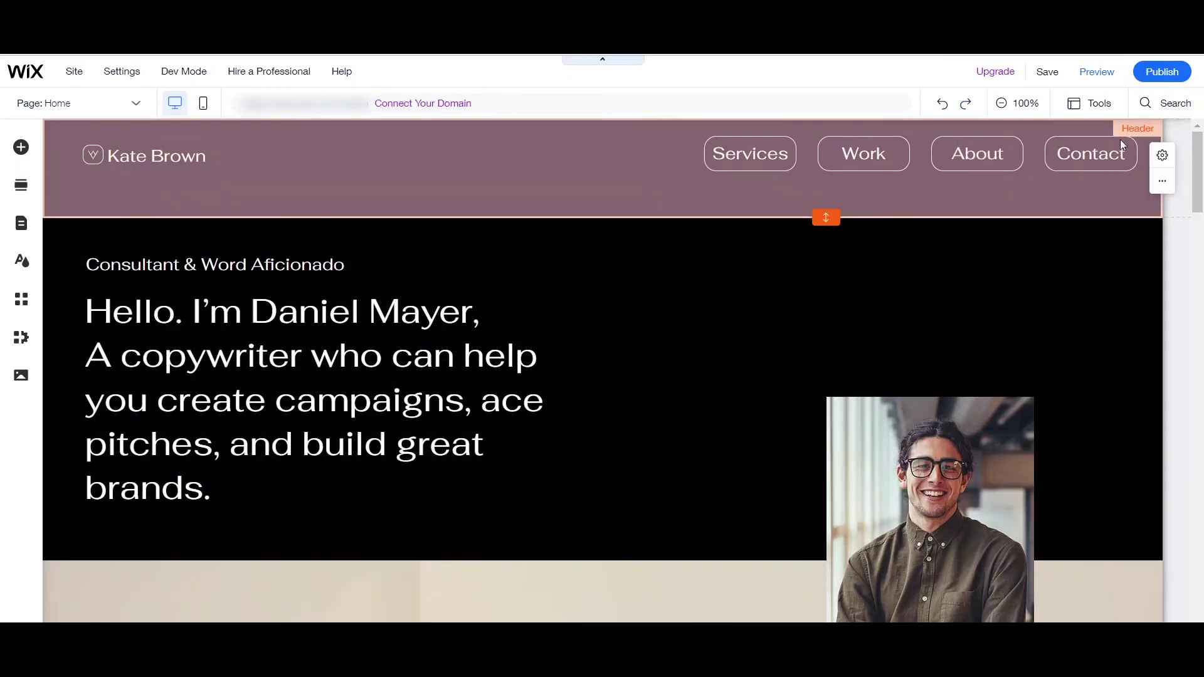
Step: Publish the site live and check its address in the Congratulations dialog
{"action": "left_click", "coordinate": [1162, 72]}
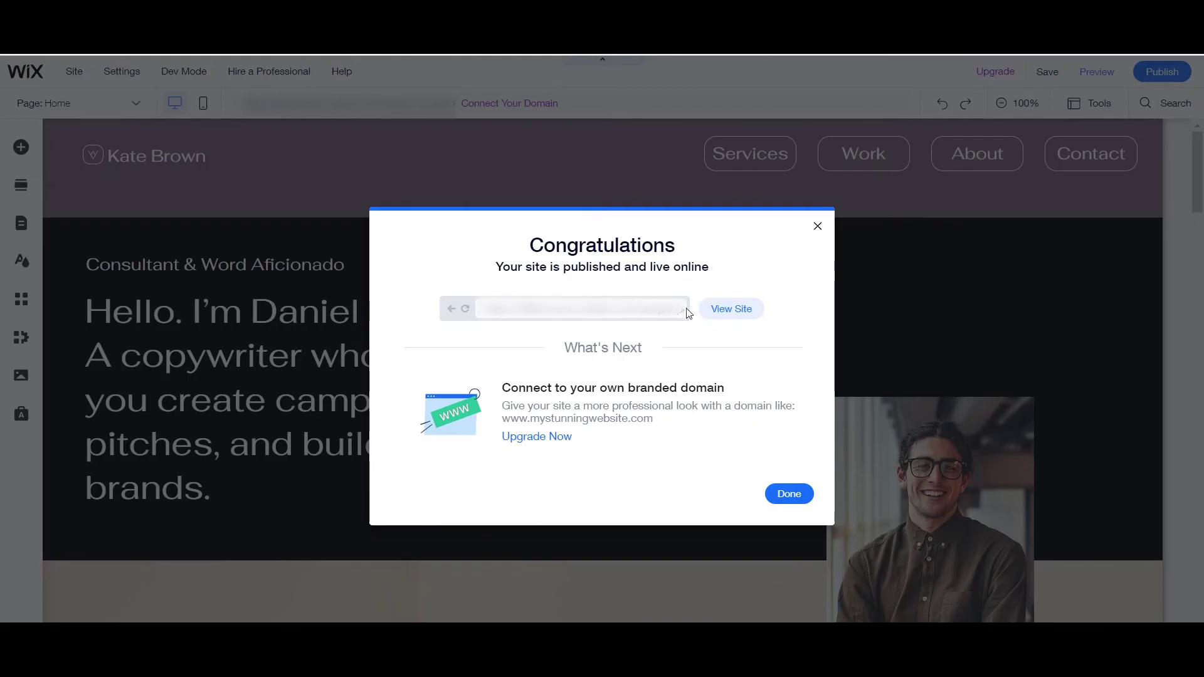
{"action": "left_click", "coordinate": [573, 314]}
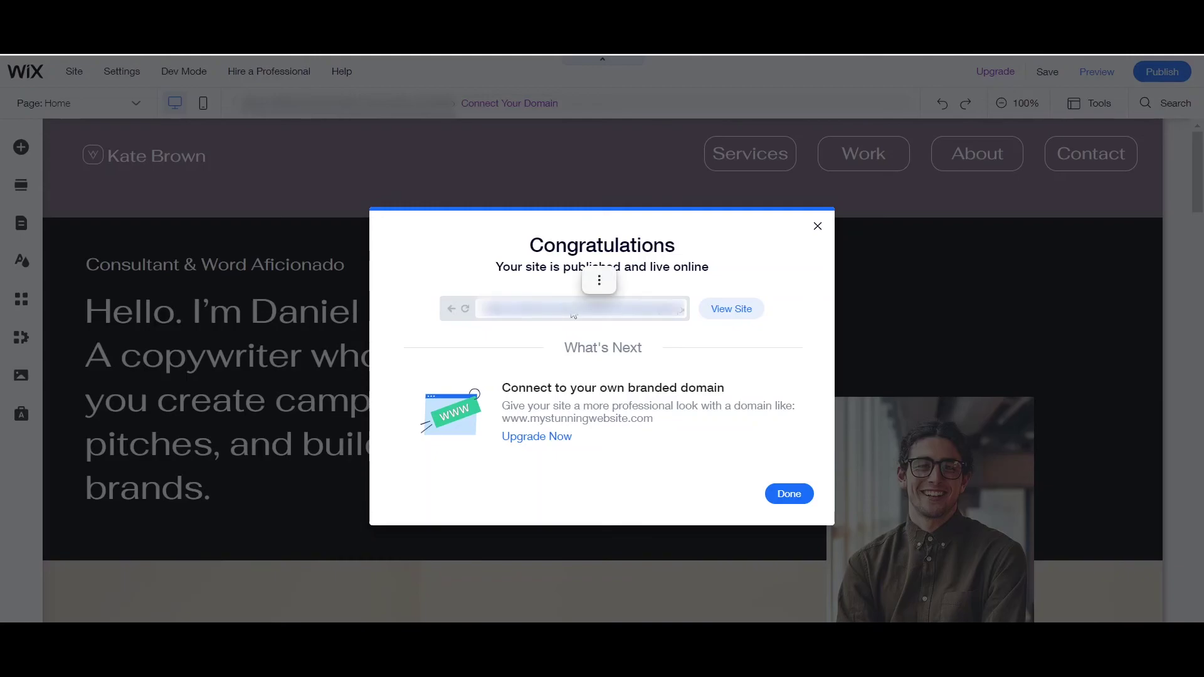
{"action": "left_click", "coordinate": [797, 261]}
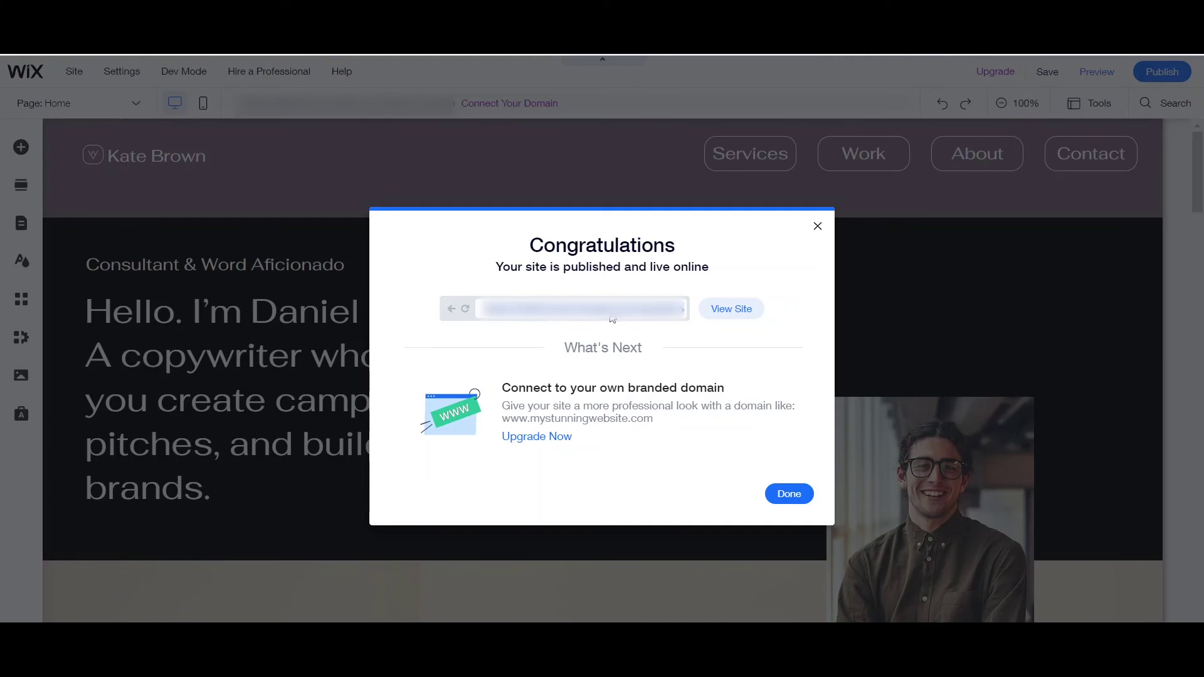
Step: Open the live published site and scroll through it, ending on the My Sites dashboard
{"action": "left_click", "coordinate": [738, 316]}
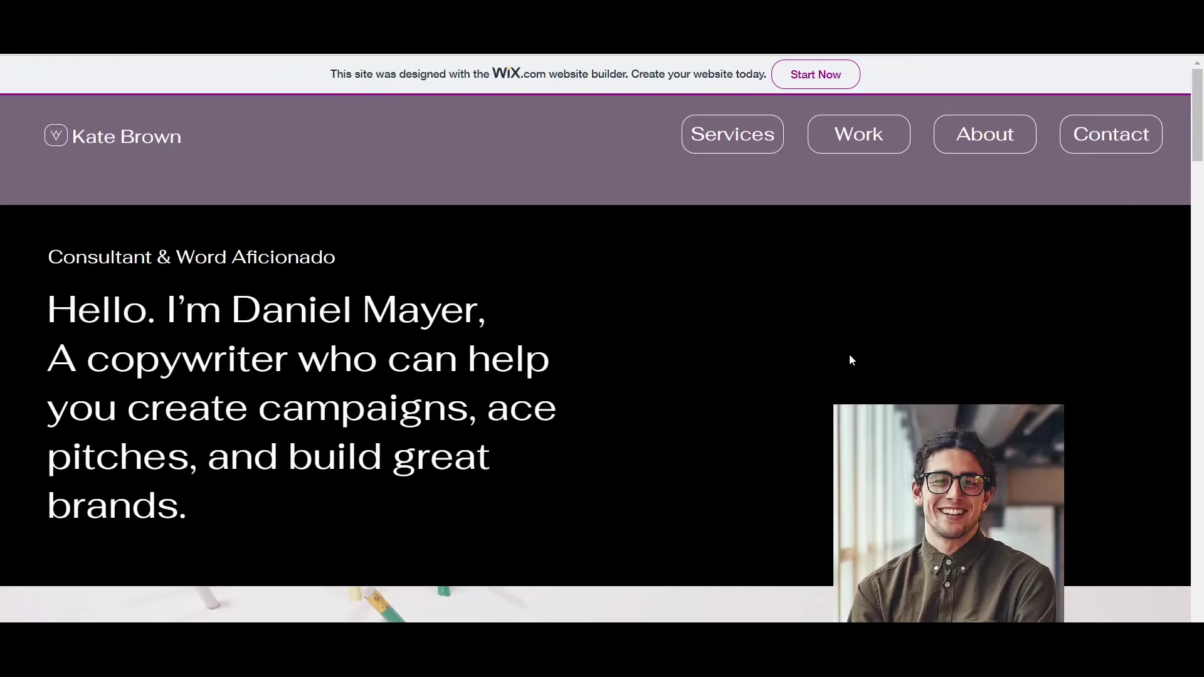
{"action": "scroll", "coordinate": [594, 218], "scroll_direction": "down", "scroll_amount": 6}
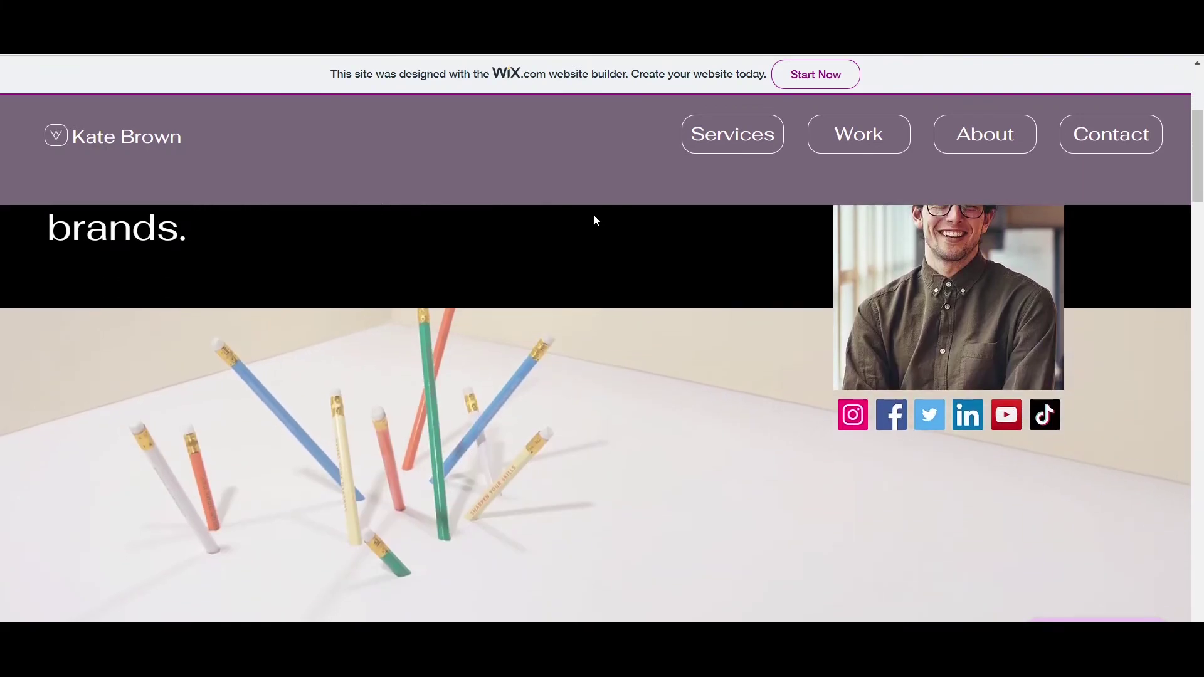
{"action": "scroll", "coordinate": [600, 227], "scroll_direction": "down", "scroll_amount": 8}
{"action": "scroll", "coordinate": [599, 227], "scroll_direction": "down", "scroll_amount": 10}
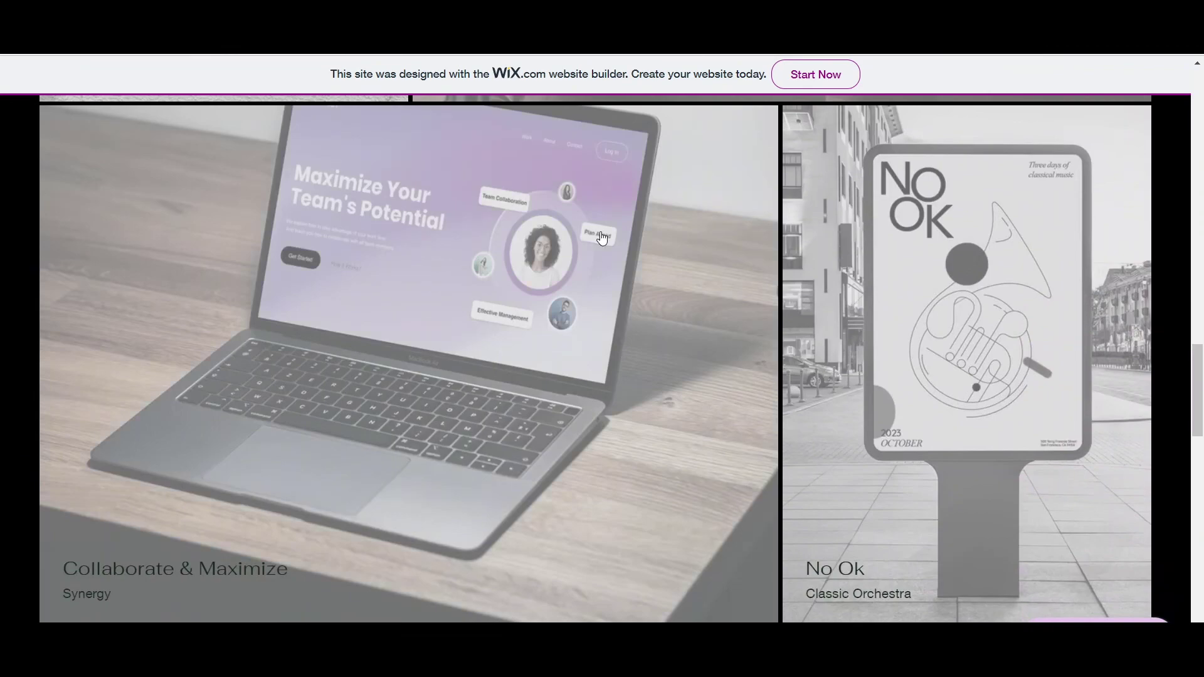
{"action": "scroll", "coordinate": [602, 240], "scroll_direction": "down", "scroll_amount": 5}
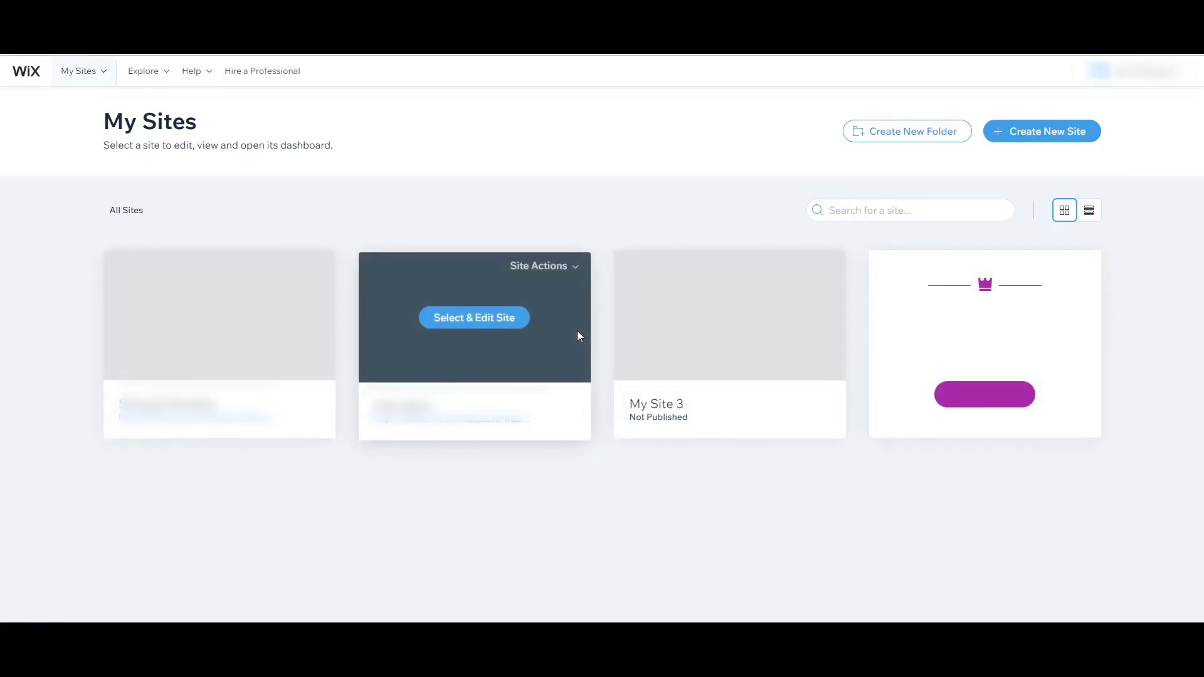
{"action": "mouse_move", "coordinate": [280, 352]}
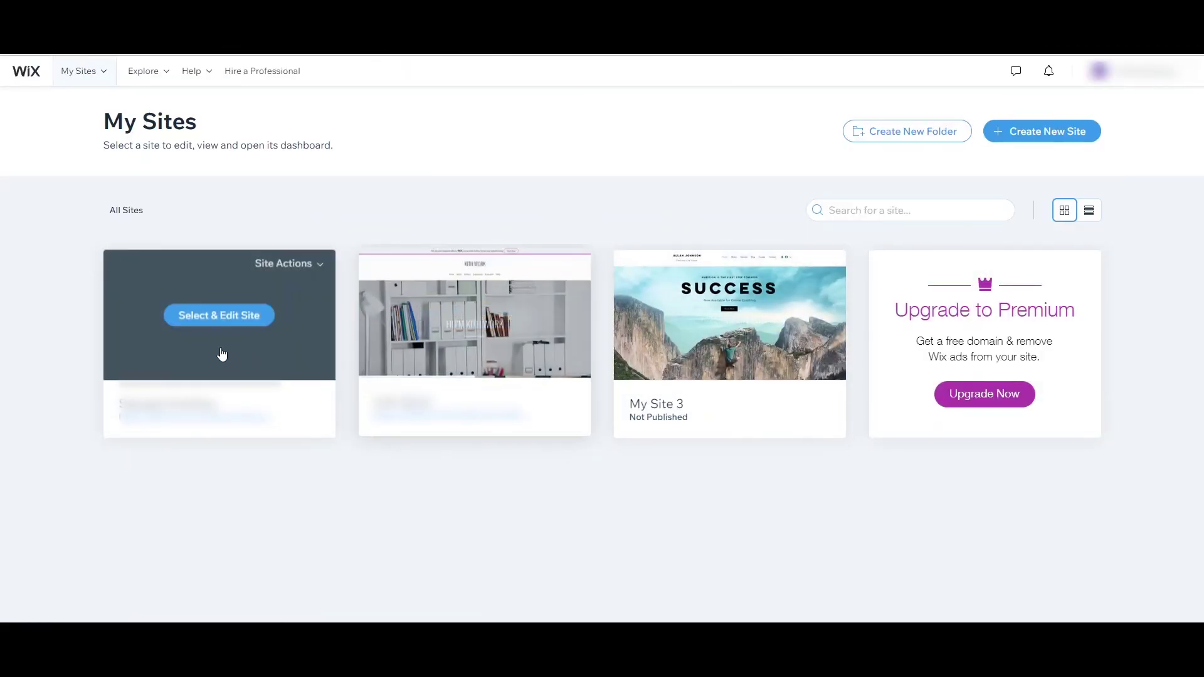